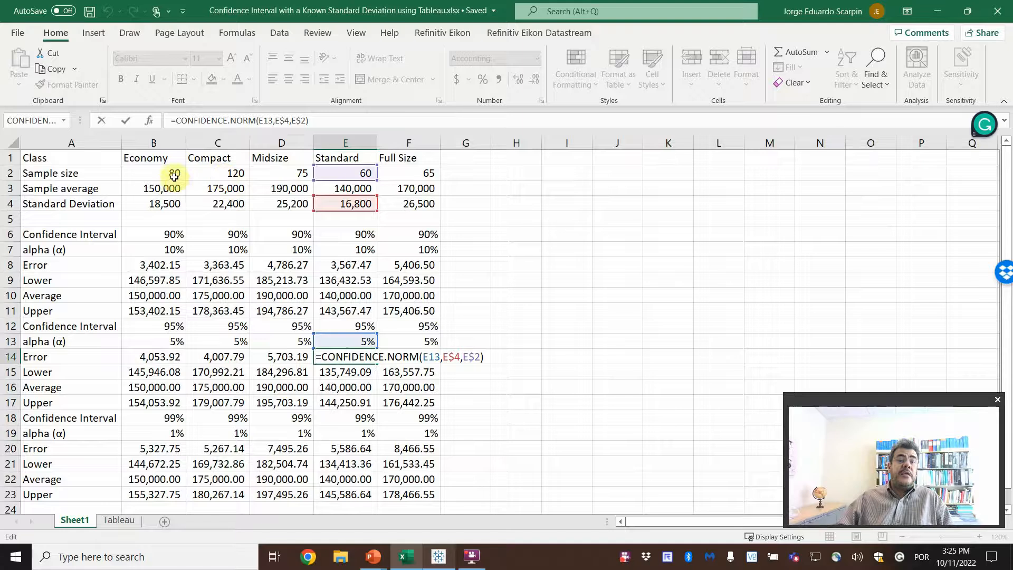
# - Review the sample sizes of the five classes, Economy to Full Size, and the Sample average row on Sheet1
pyautogui.press('Return')
pyautogui.click(173, 174)
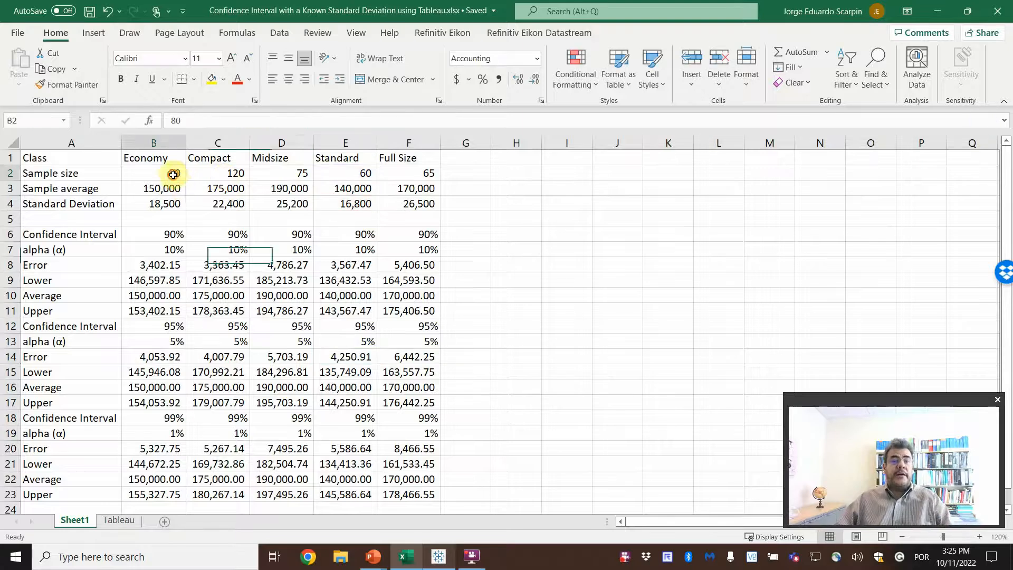
pyautogui.click(231, 175)
pyautogui.click(290, 175)
pyautogui.click(370, 173)
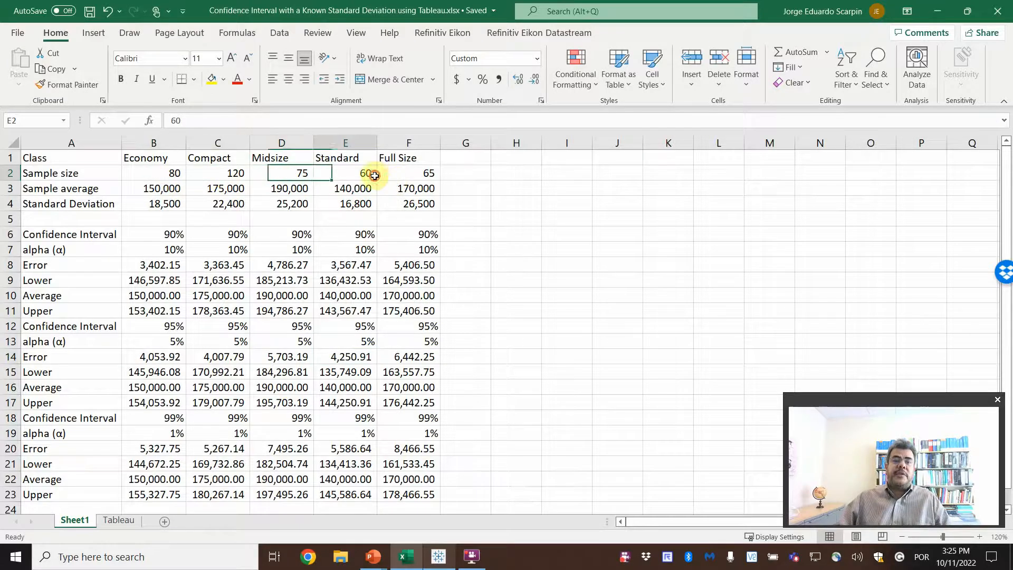
pyautogui.click(410, 175)
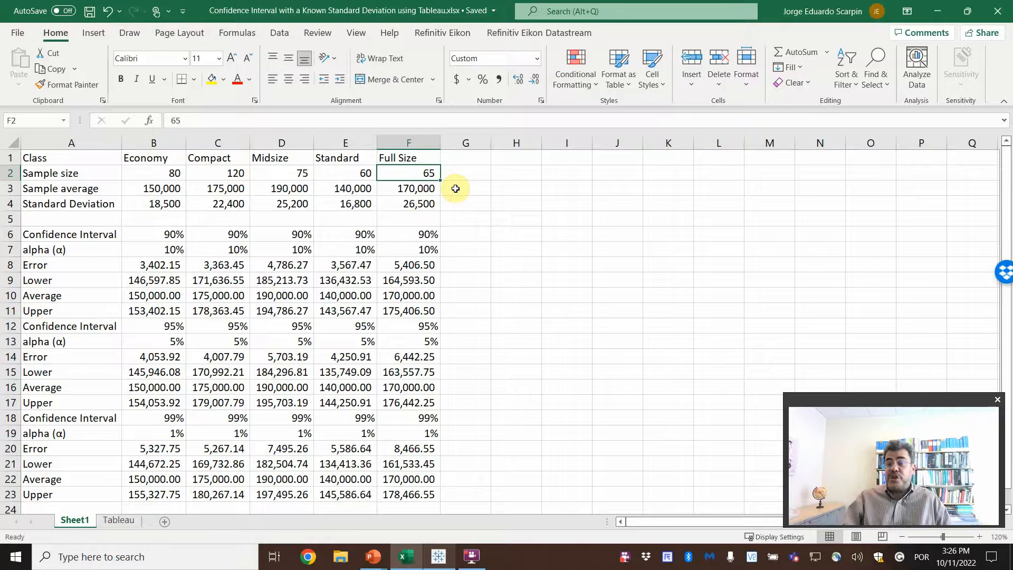
pyautogui.click(107, 188)
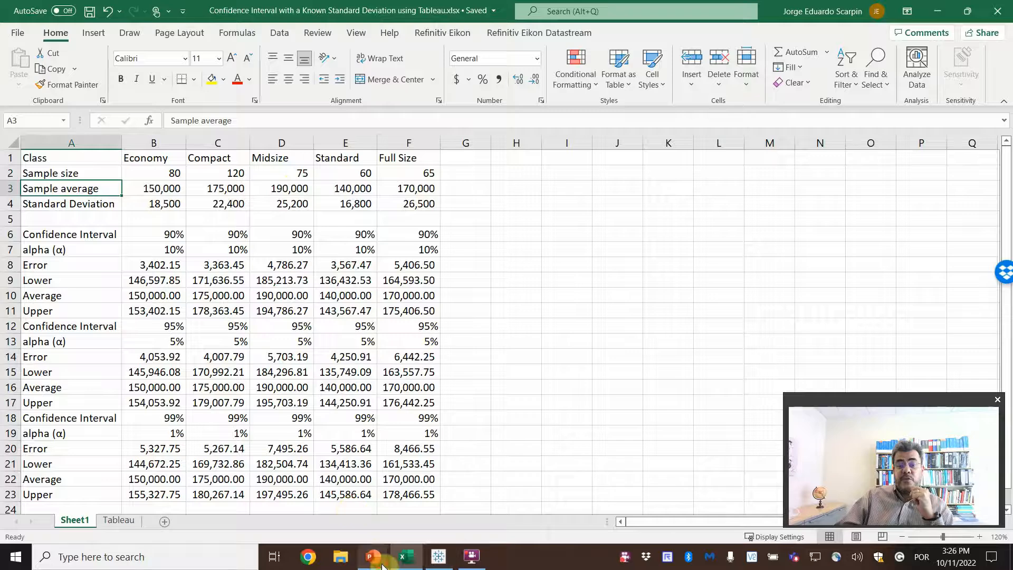
pyautogui.moveTo(374, 557)
pyautogui.click(391, 514)
pyautogui.click(453, 363)
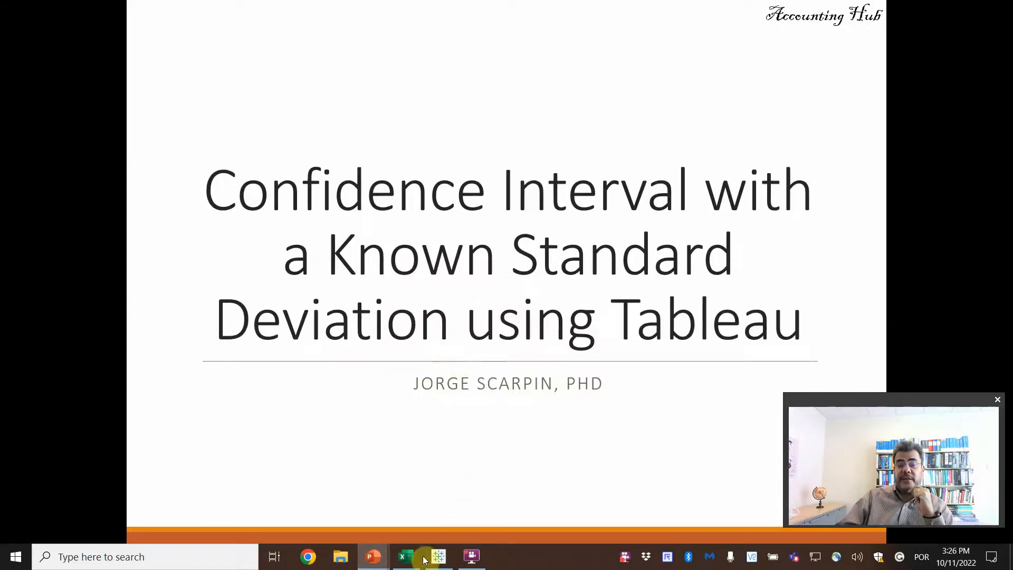
pyautogui.click(406, 556)
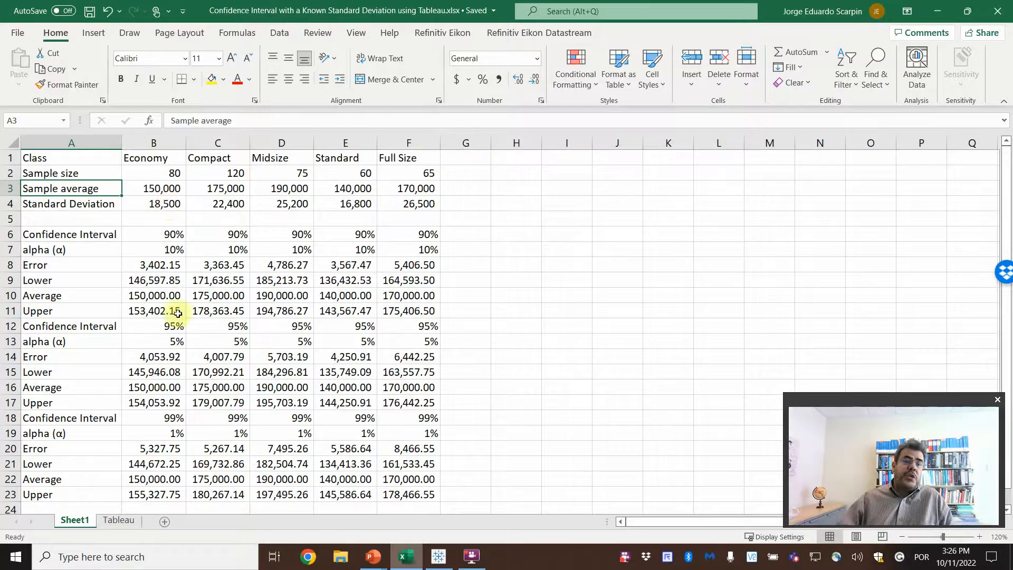
# - Inspect Economy's 90% confidence level and the formulas behind its alpha and error
pyautogui.click(177, 236)
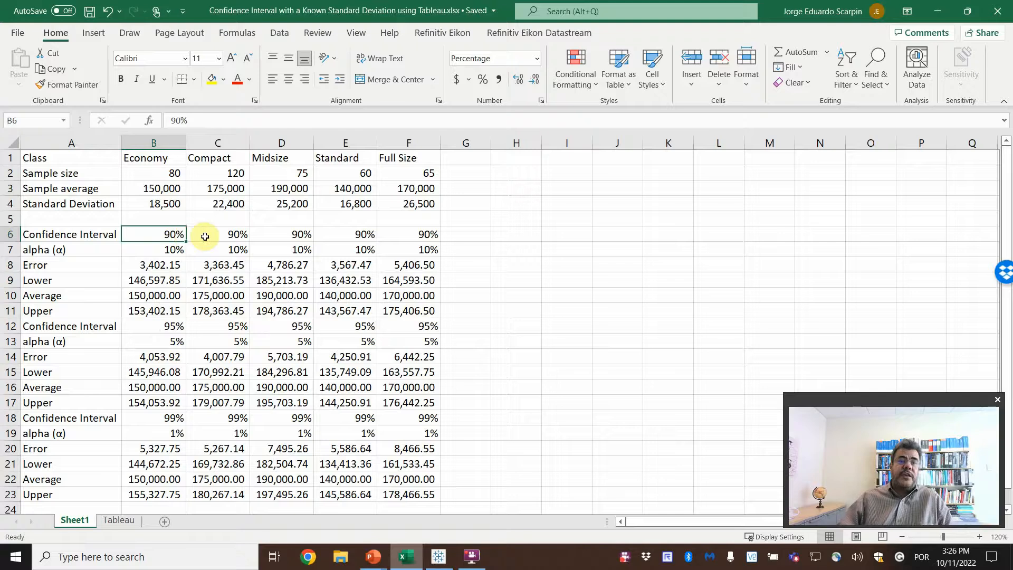
pyautogui.click(159, 252)
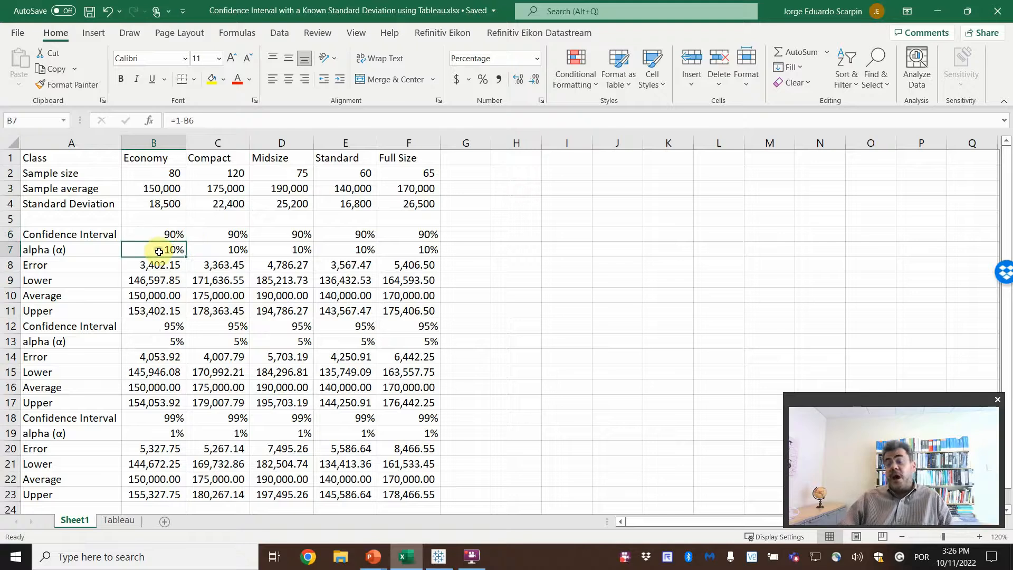
pyautogui.click(158, 265)
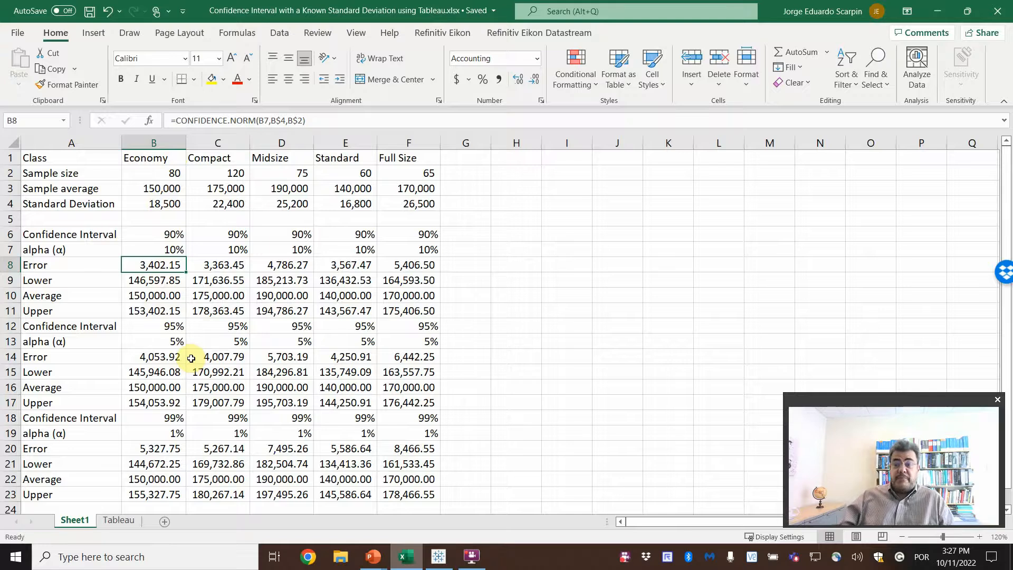
# - Show the Tableau sheet at 130% zoom and compare its layout with the calculations on Sheet1
pyautogui.click(119, 521)
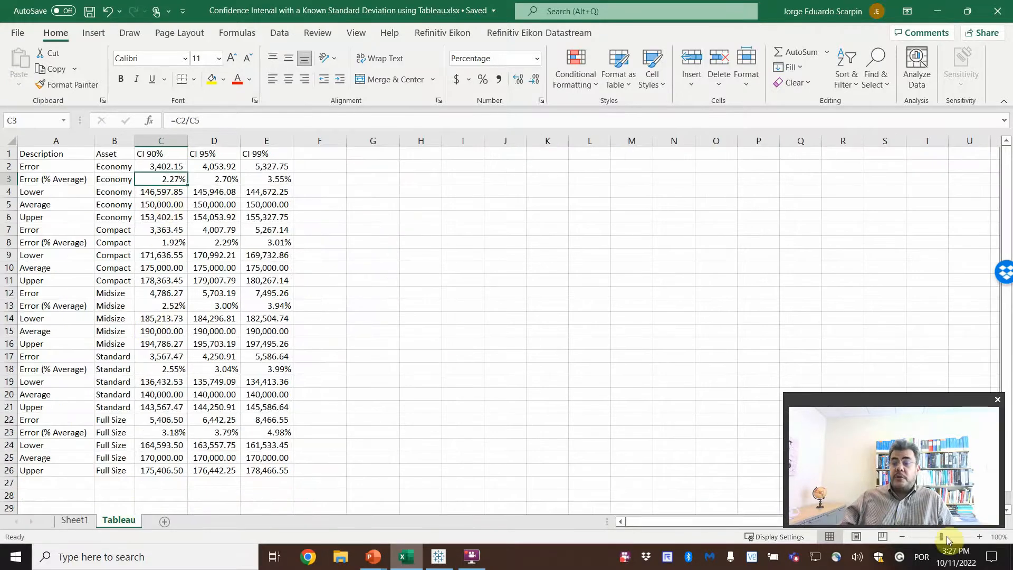
pyautogui.click(979, 538)
pyautogui.click(979, 537)
pyautogui.click(979, 537)
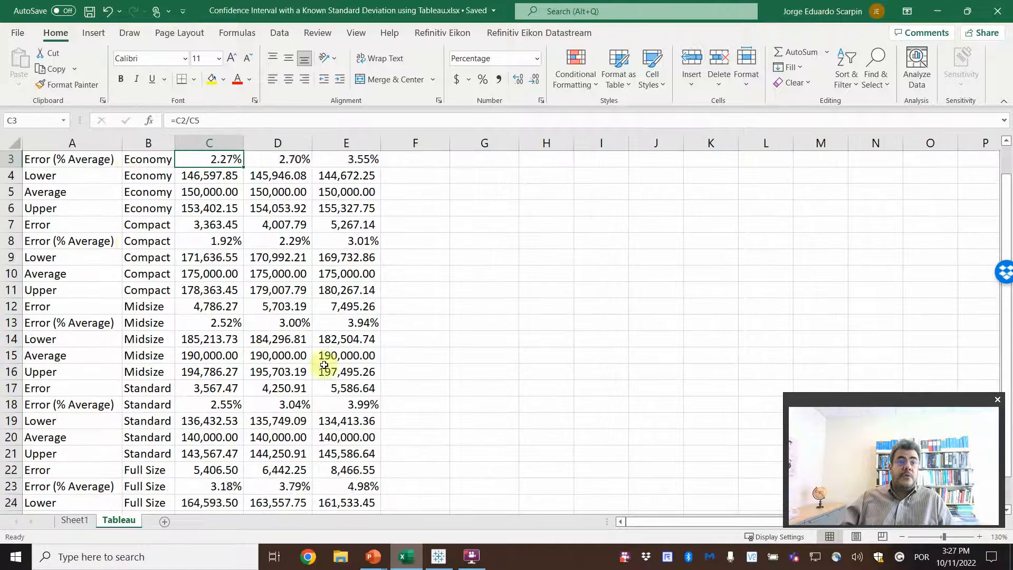
pyautogui.scroll(1, 129, 194)
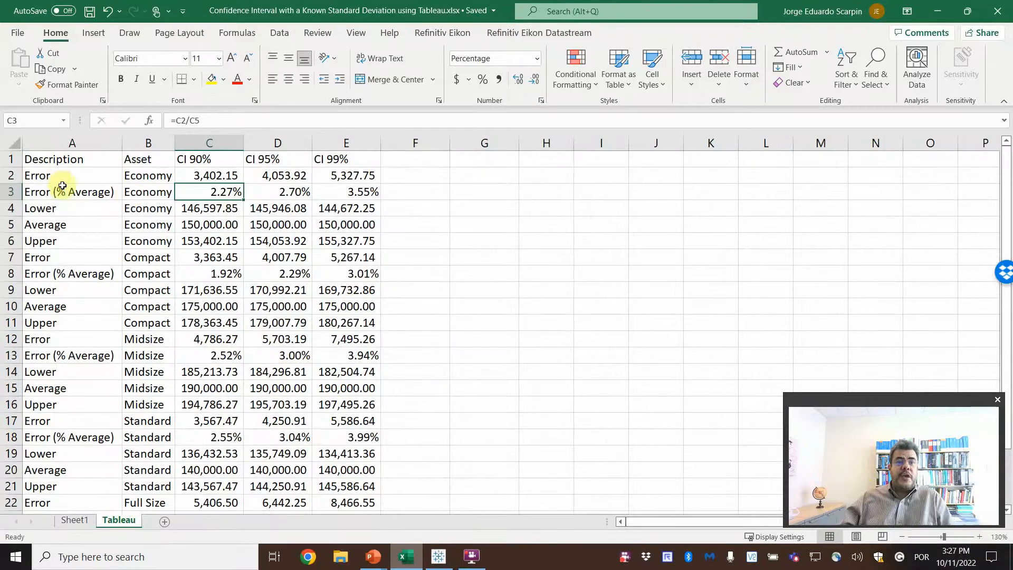
pyautogui.click(75, 520)
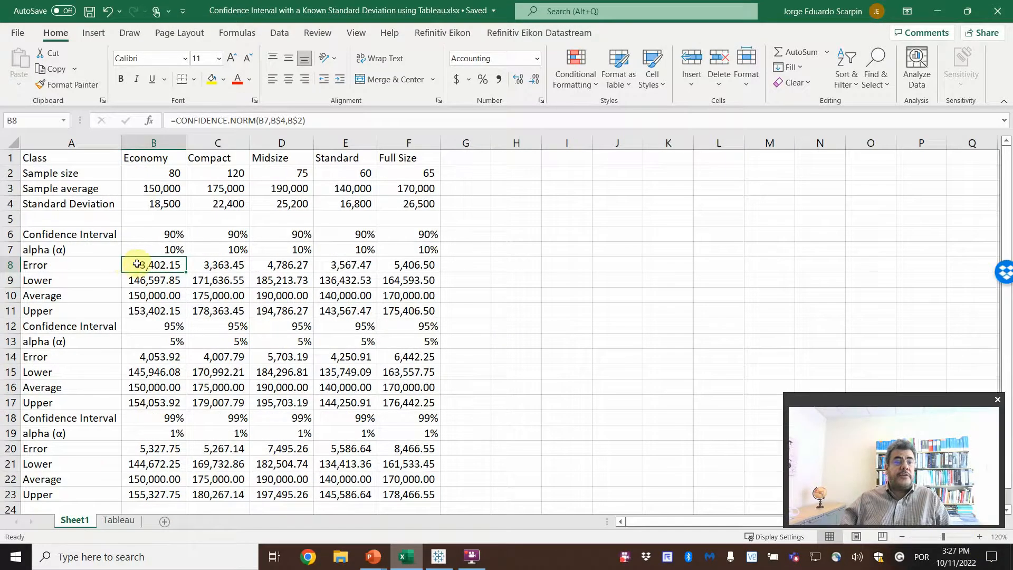
pyautogui.click(119, 521)
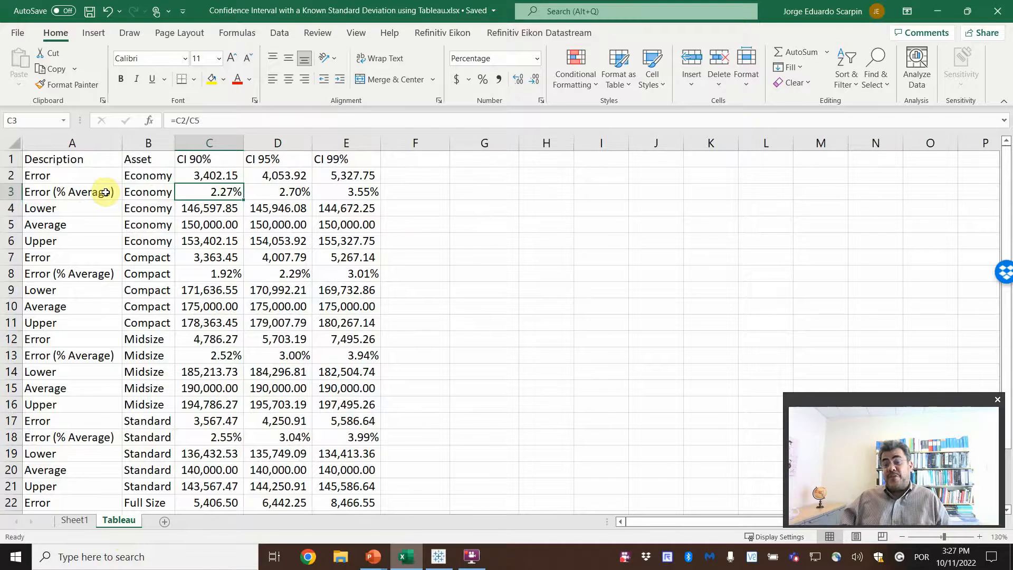
# - Examine how the Tableau sheet arranges the Description and Asset labels and the CI 90%, CI 95% and CI 99% columns
pyautogui.click(67, 209)
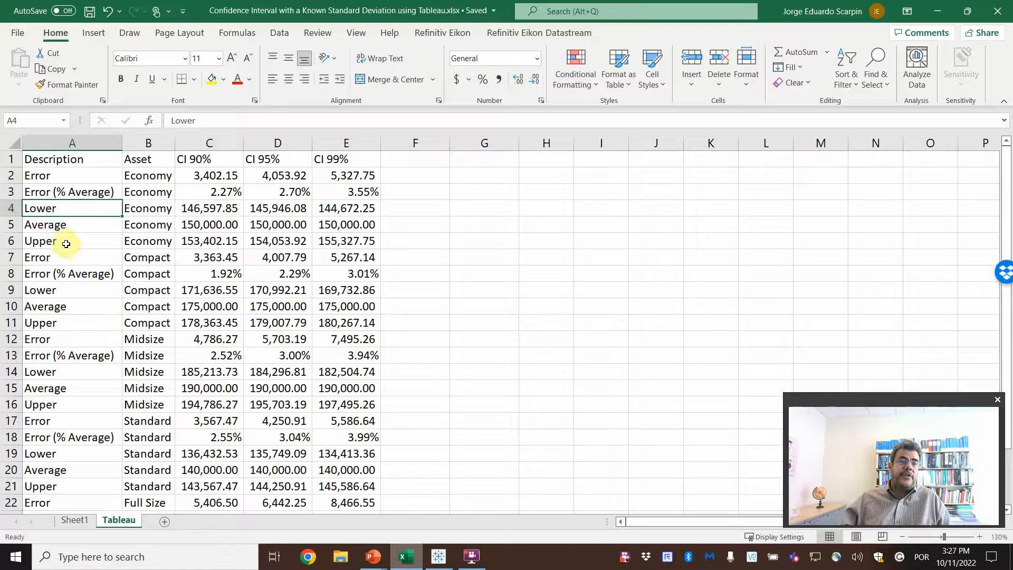
pyautogui.click(68, 240)
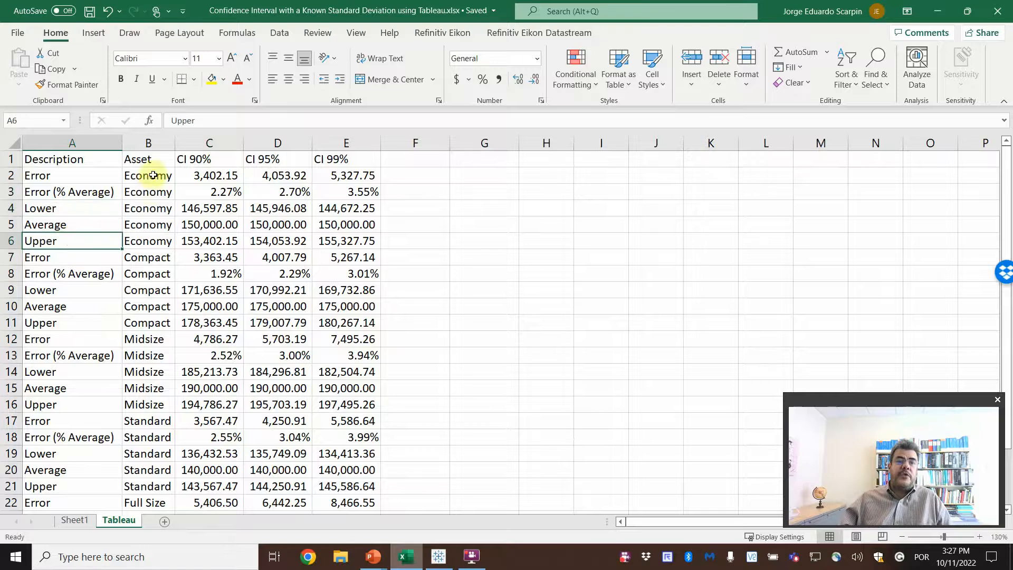
pyautogui.moveTo(154, 174); pyautogui.dragTo(150, 240)
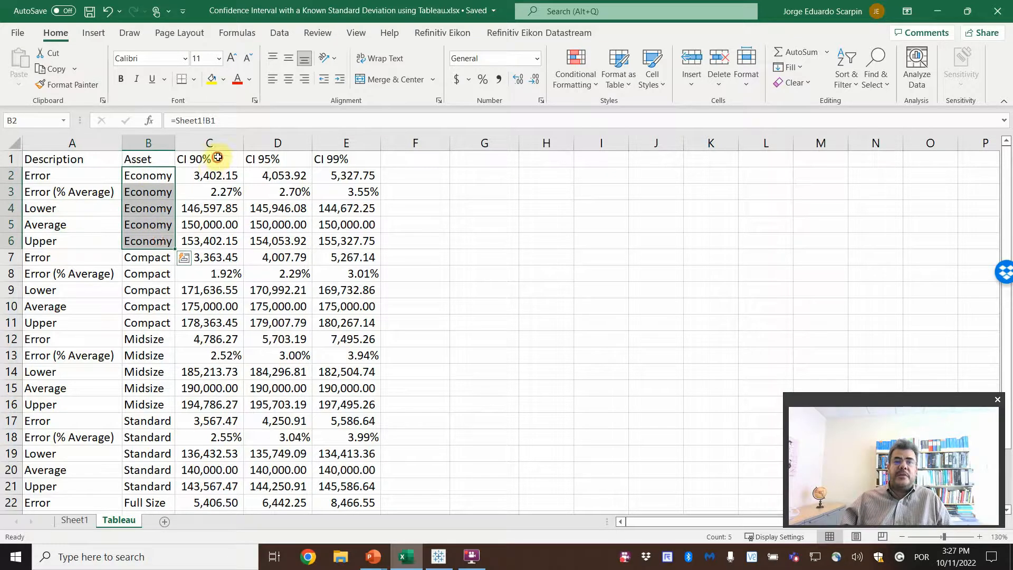
pyautogui.moveTo(216, 159); pyautogui.dragTo(331, 154)
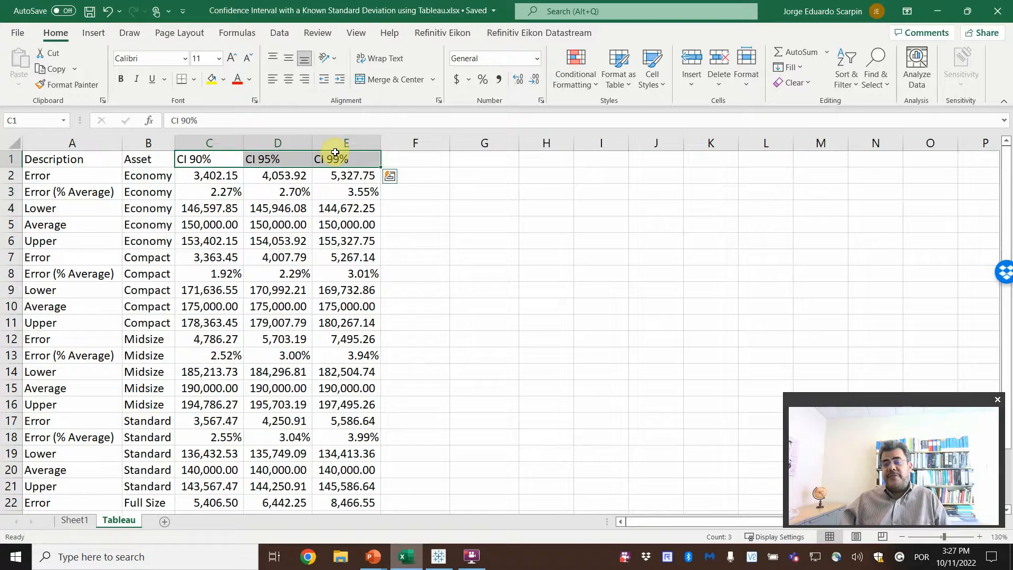
pyautogui.scroll(-2, 206, 305)
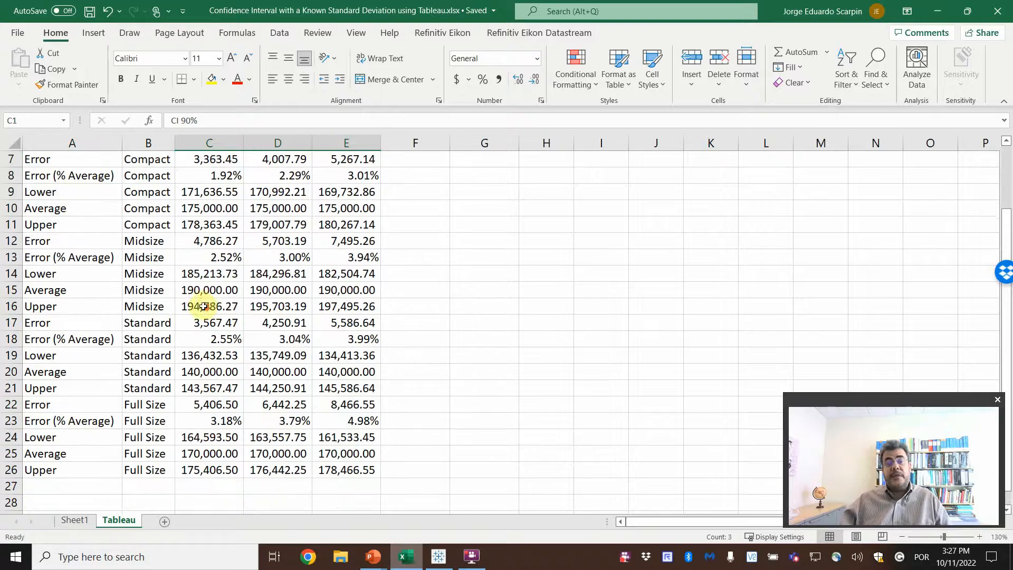
pyautogui.scroll(2, 212, 301)
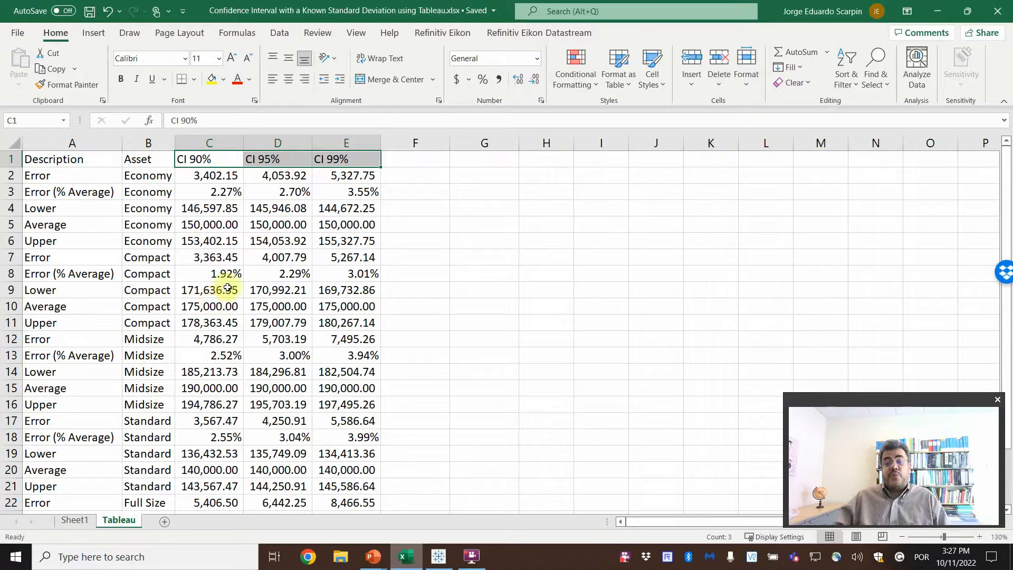
# - Close the Excel workbook, switch to Tableau and connect to the Excel file Confidence Interval with a Known Standard Deviation using Tableau.xlsx
pyautogui.click(999, 6)
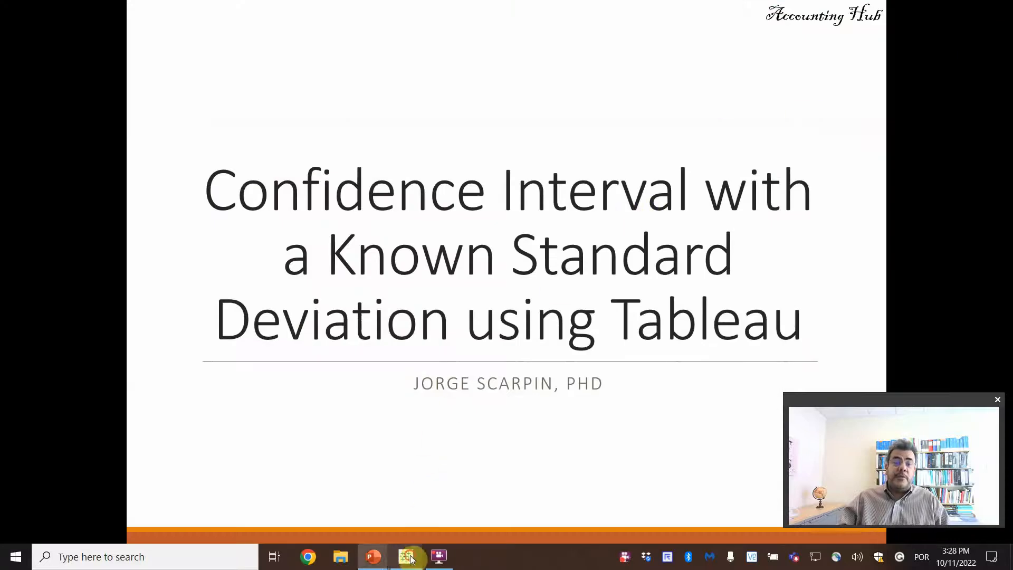
pyautogui.click(408, 556)
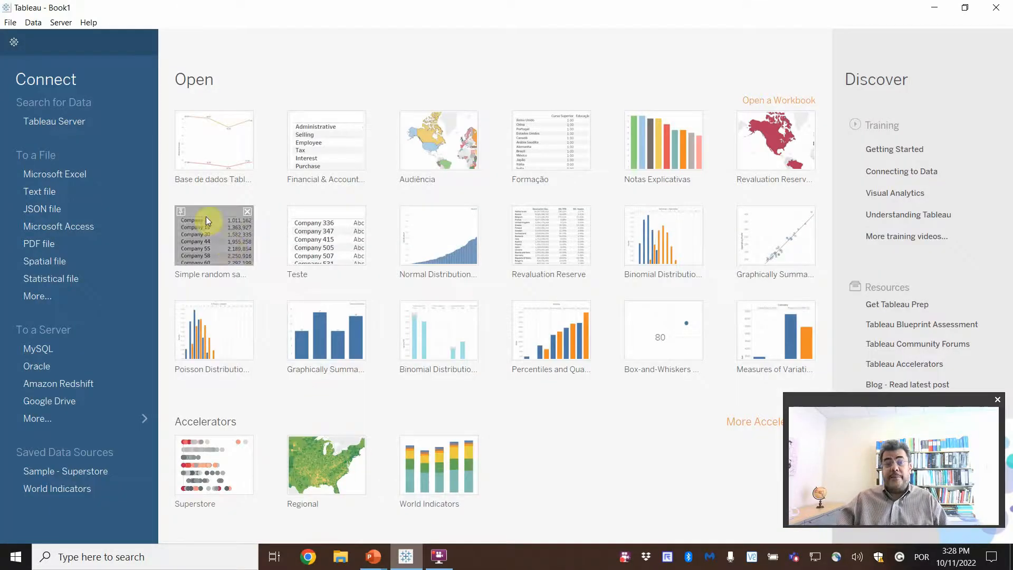
pyautogui.click(59, 172)
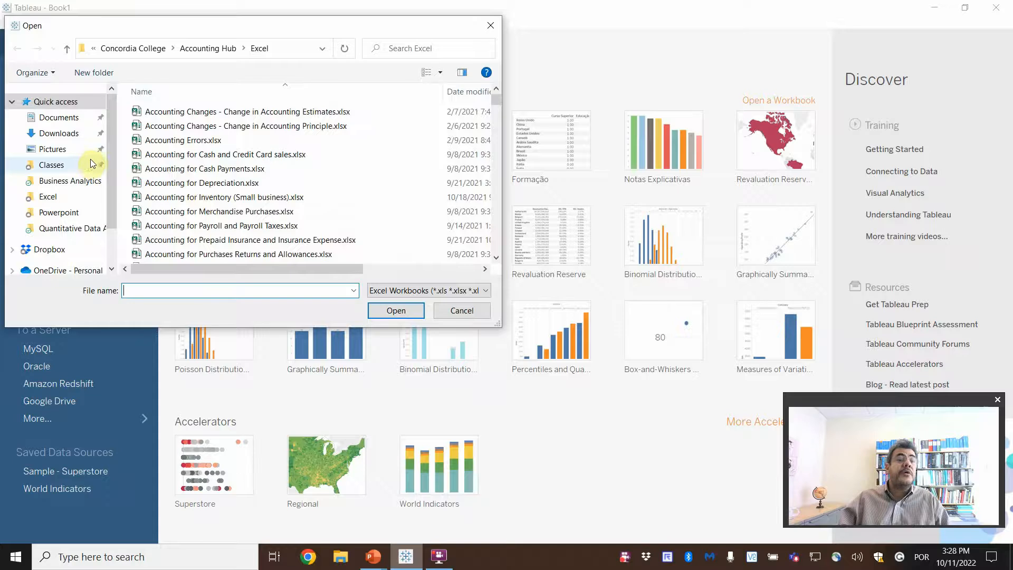
pyautogui.click(75, 100)
pyautogui.scroll(-1, 246, 204)
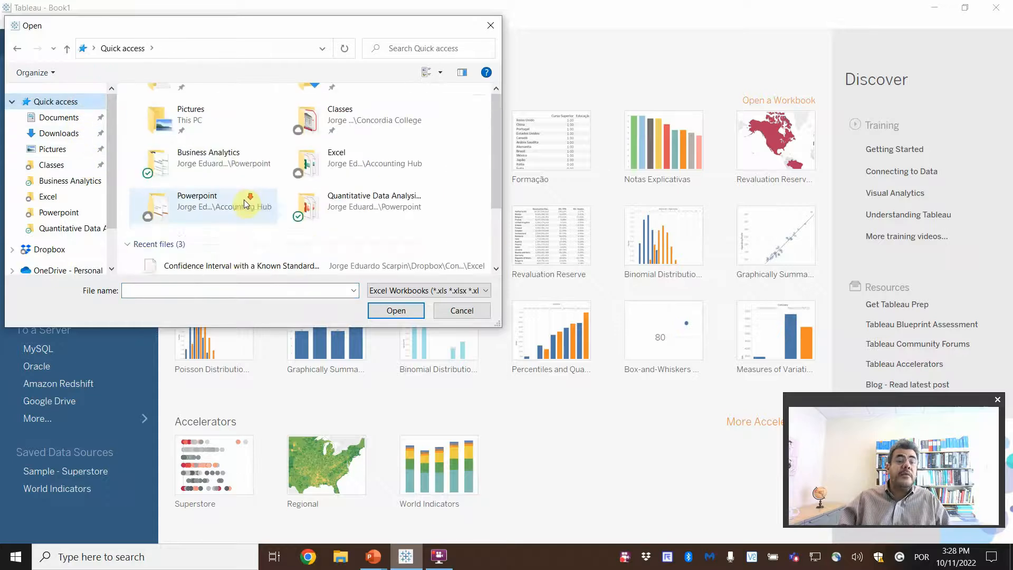
pyautogui.doubleClick(233, 264)
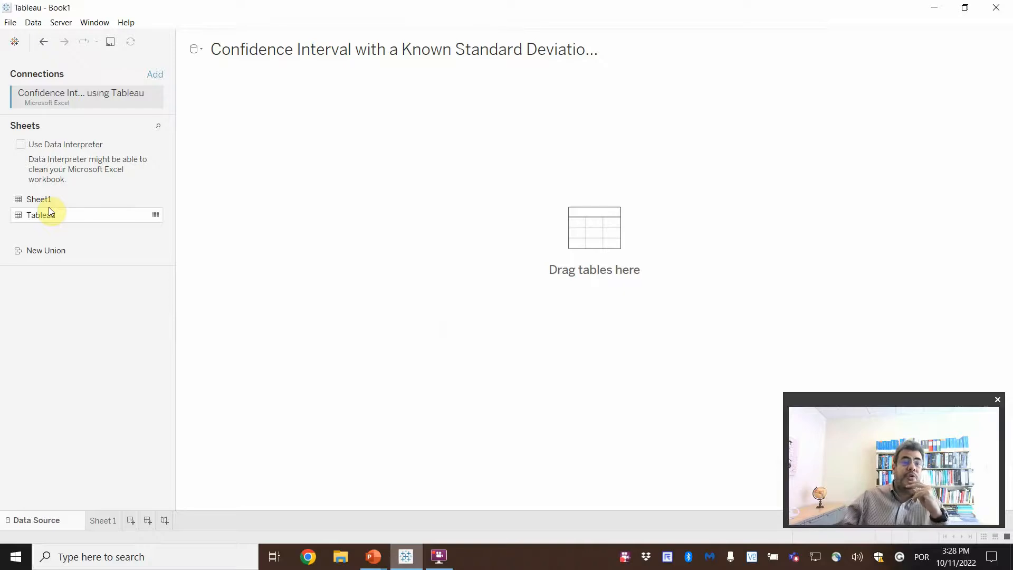
# - Add the Tableau sheet to the data source as its table and open the Sheet 1 worksheet
pyautogui.moveTo(48, 208); pyautogui.dragTo(270, 180)
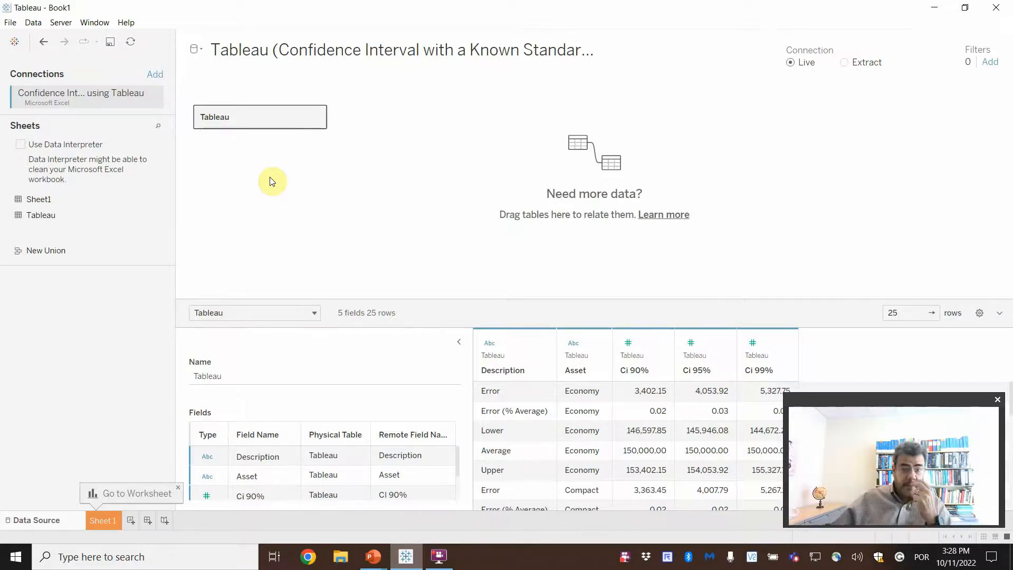
pyautogui.click(111, 521)
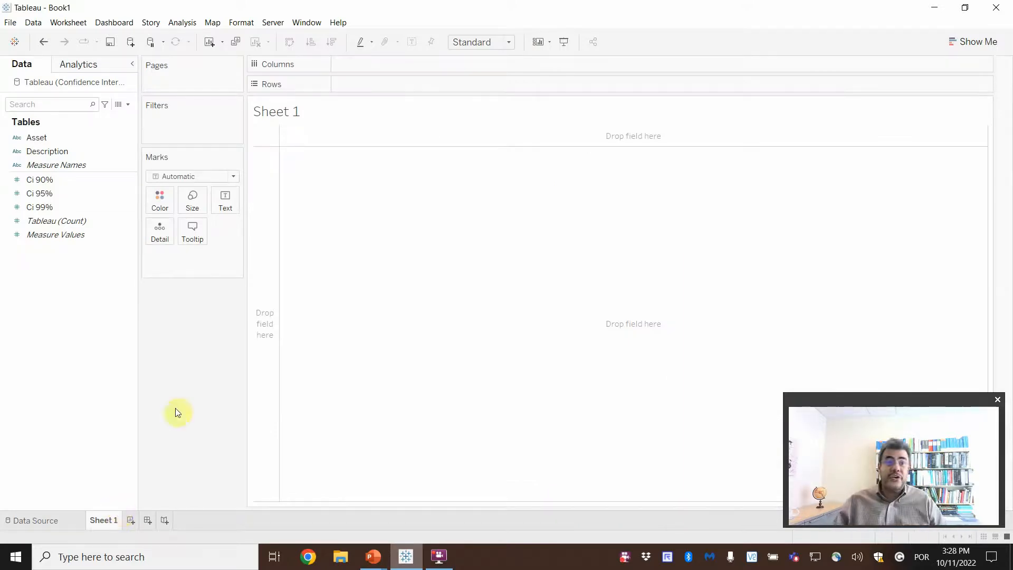
# - Build bar charts with Asset as columns and the sums of Ci 90%, Ci 95% and Ci 99% as rows
pyautogui.moveTo(66, 139); pyautogui.dragTo(379, 68)
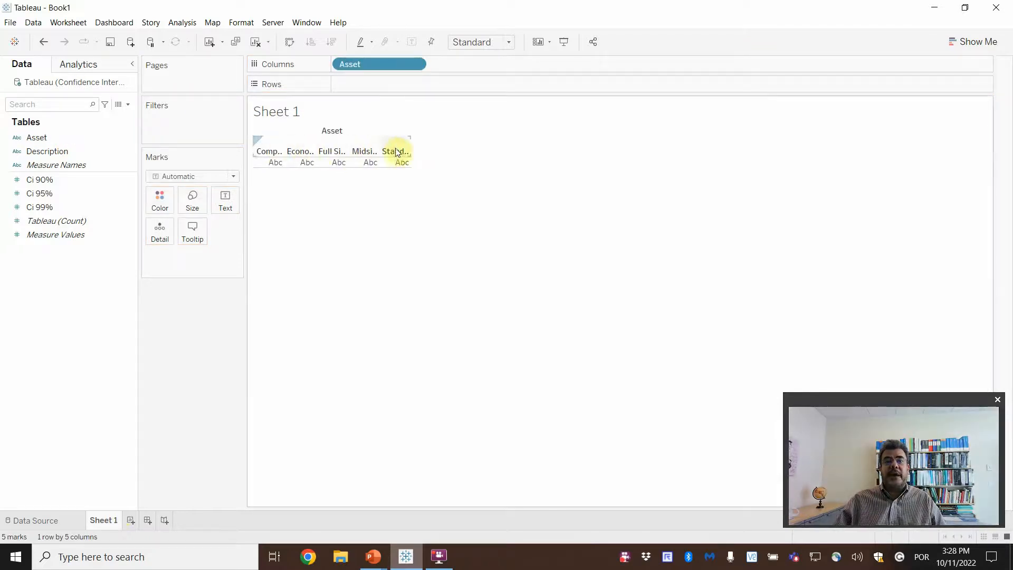
pyautogui.moveTo(62, 180); pyautogui.dragTo(357, 88)
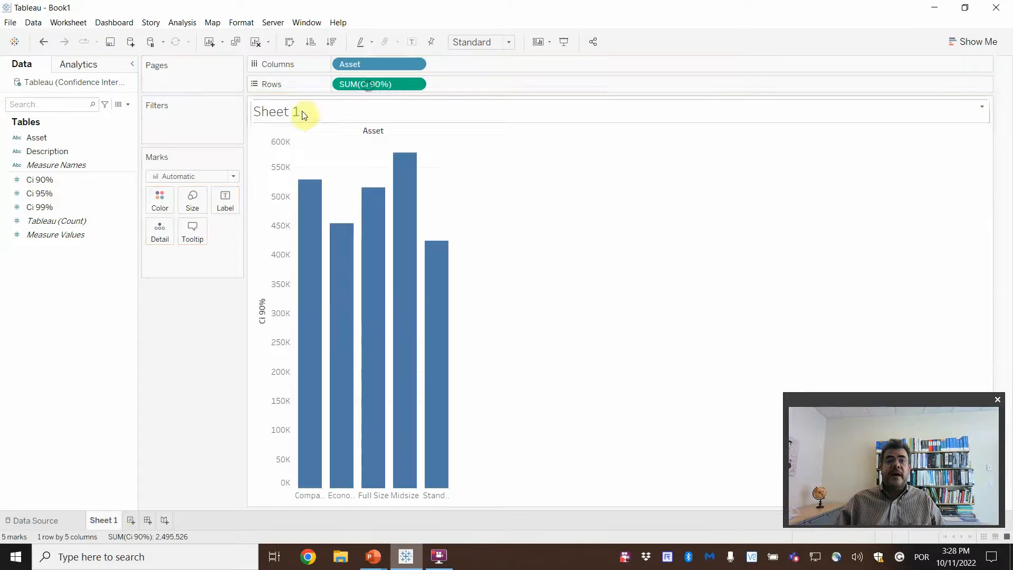
pyautogui.moveTo(40, 193)
pyautogui.mouseDown()
pyautogui.moveTo(280, 159)
pyautogui.moveTo(464, 84)
pyautogui.moveTo(71, 216)
pyautogui.moveTo(320, 203)
pyautogui.moveTo(594, 83)
pyautogui.mouseUp()
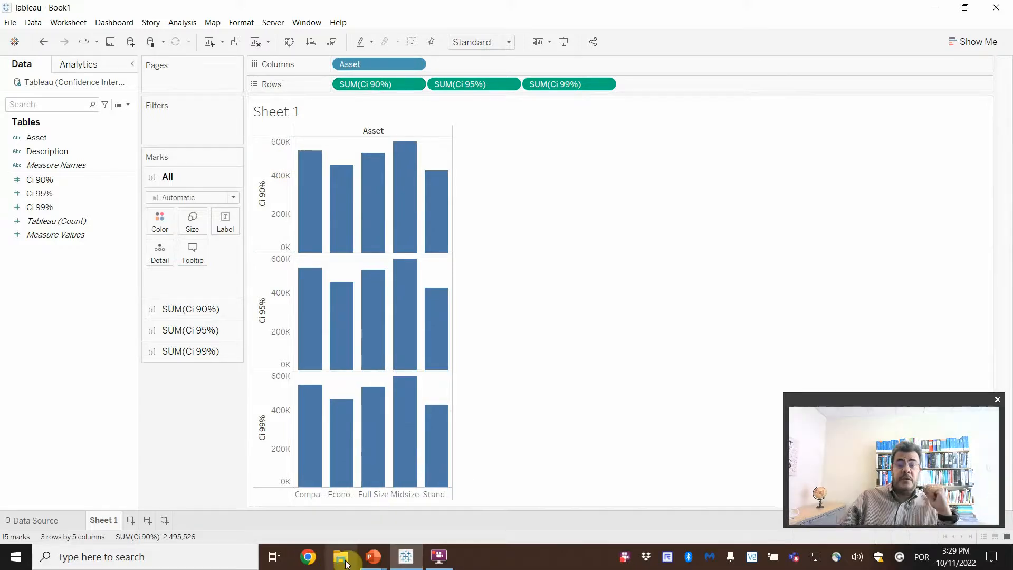
# - Check the source rows, and split the charts by adding Description to the columns after Asset
pyautogui.click(44, 521)
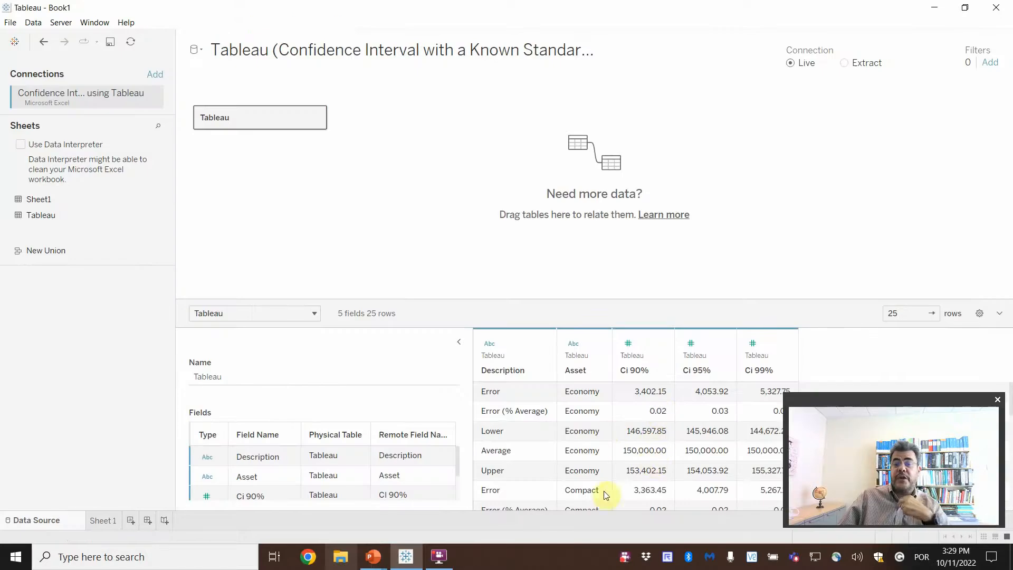
pyautogui.click(100, 520)
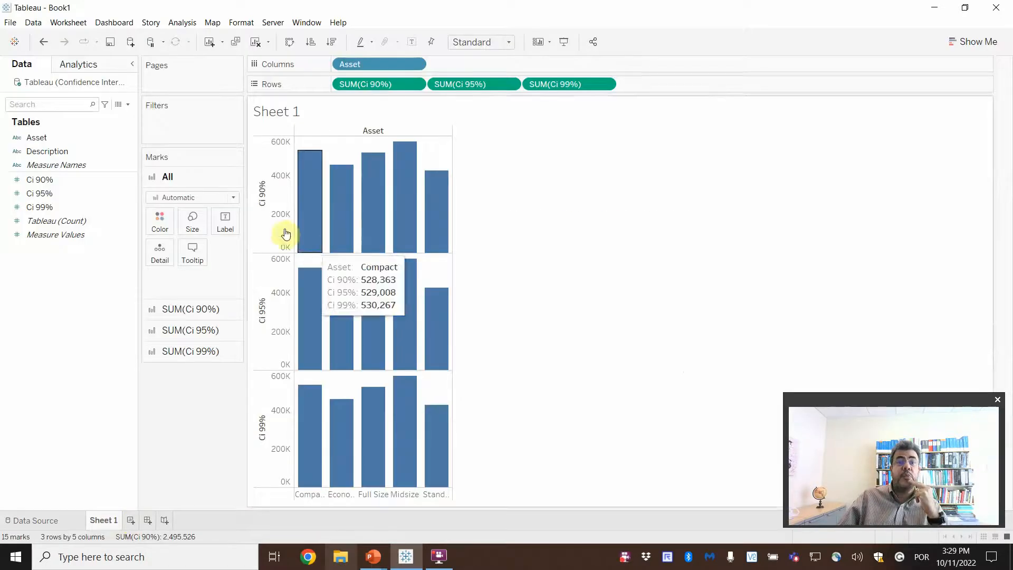
pyautogui.moveTo(55, 151); pyautogui.dragTo(476, 63)
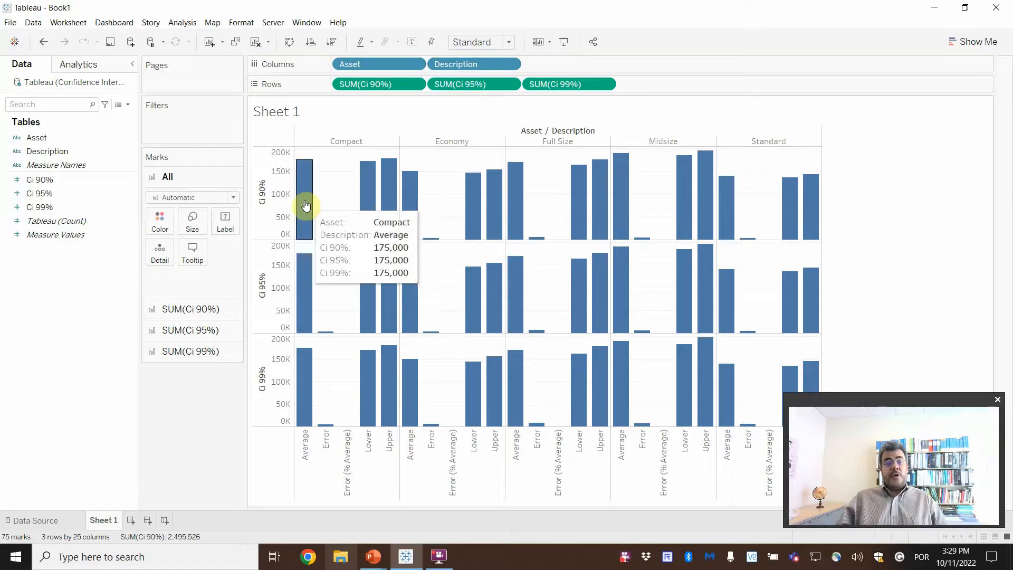
pyautogui.moveTo(363, 209)
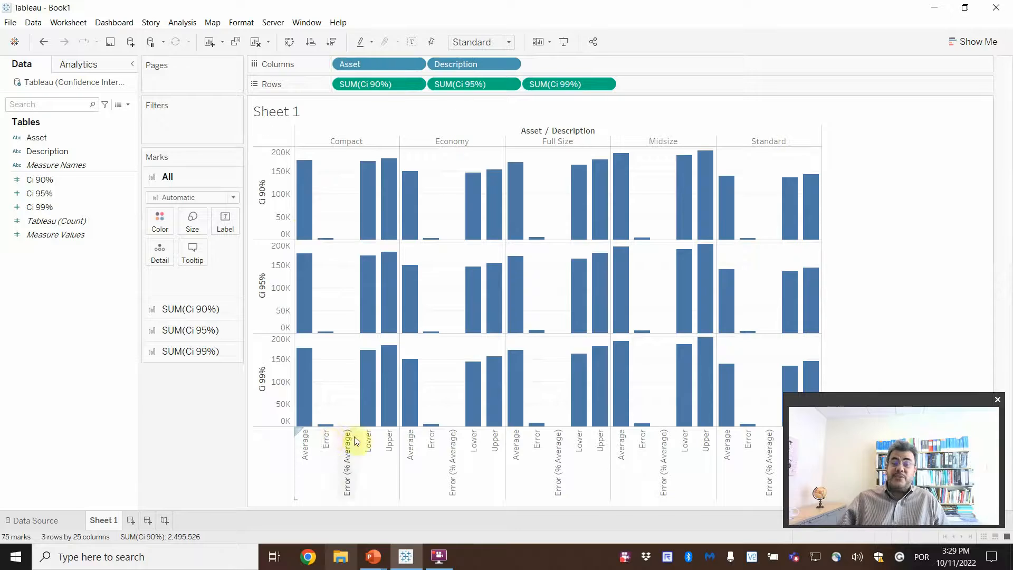
# - Filter Description to only Average, Lower and Upper, and sort the bars in ascending order
pyautogui.moveTo(72, 152); pyautogui.dragTo(184, 126)
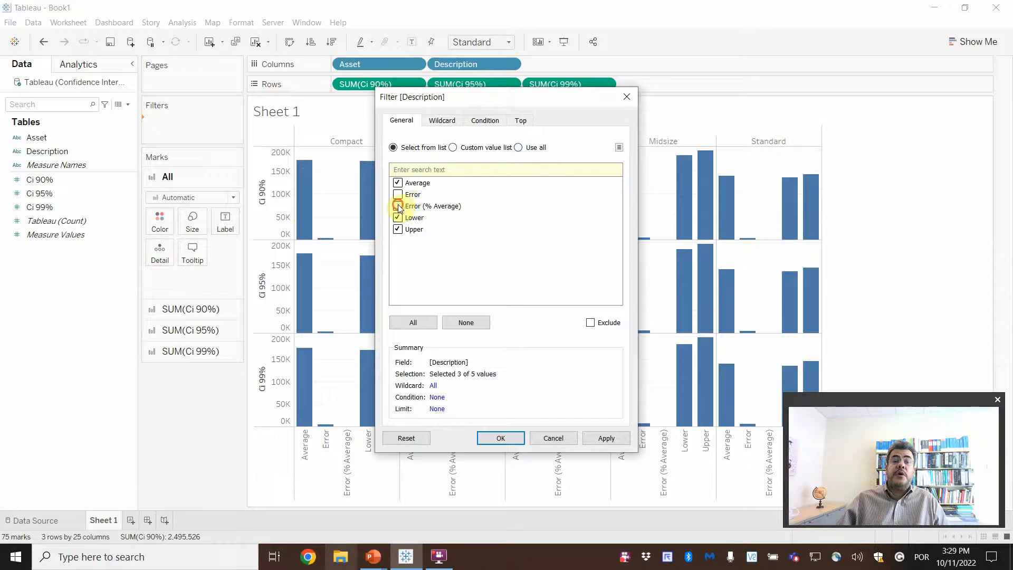
pyautogui.click(607, 439)
pyautogui.click(511, 438)
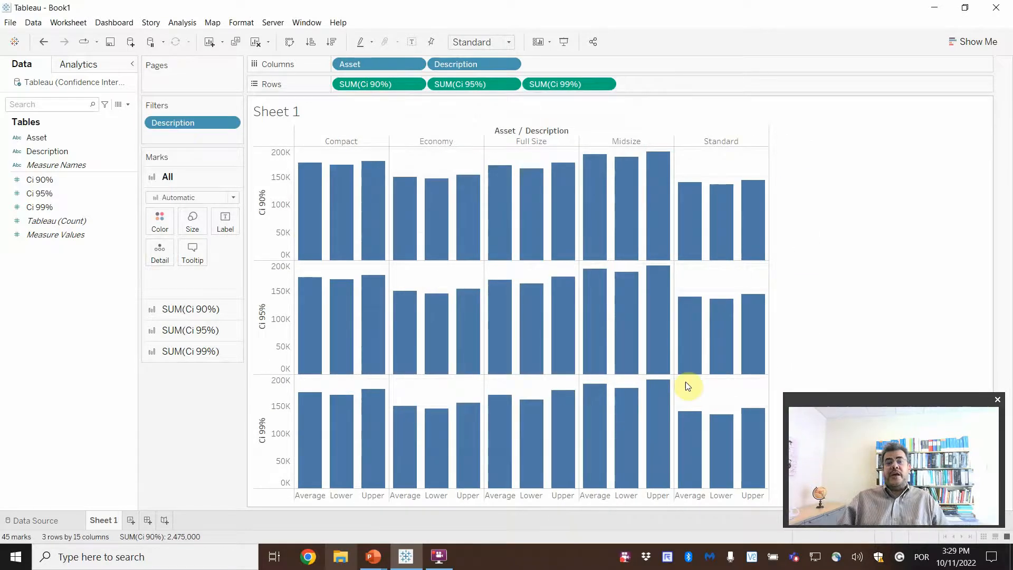
pyautogui.moveTo(311, 219)
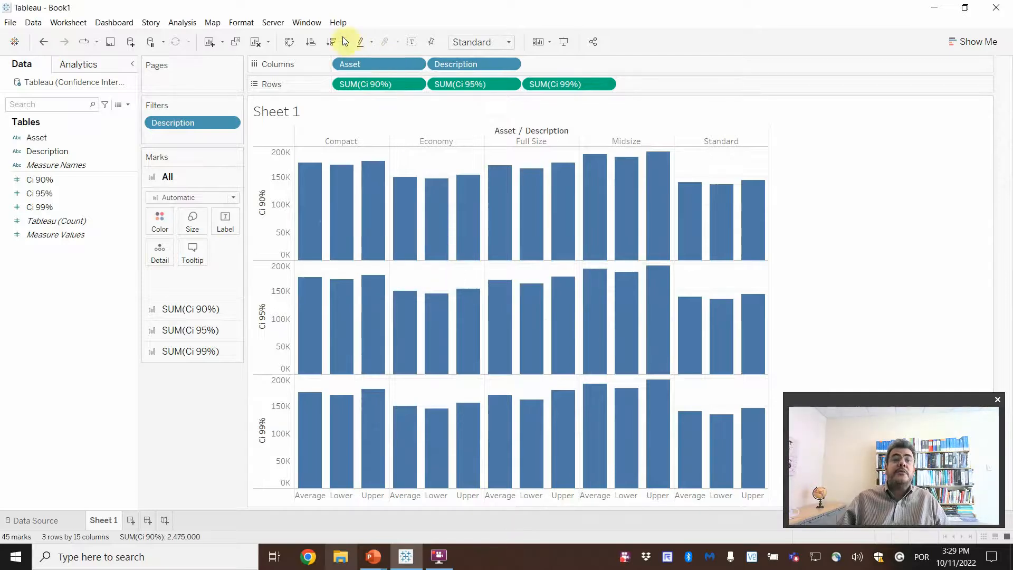
pyautogui.click(312, 44)
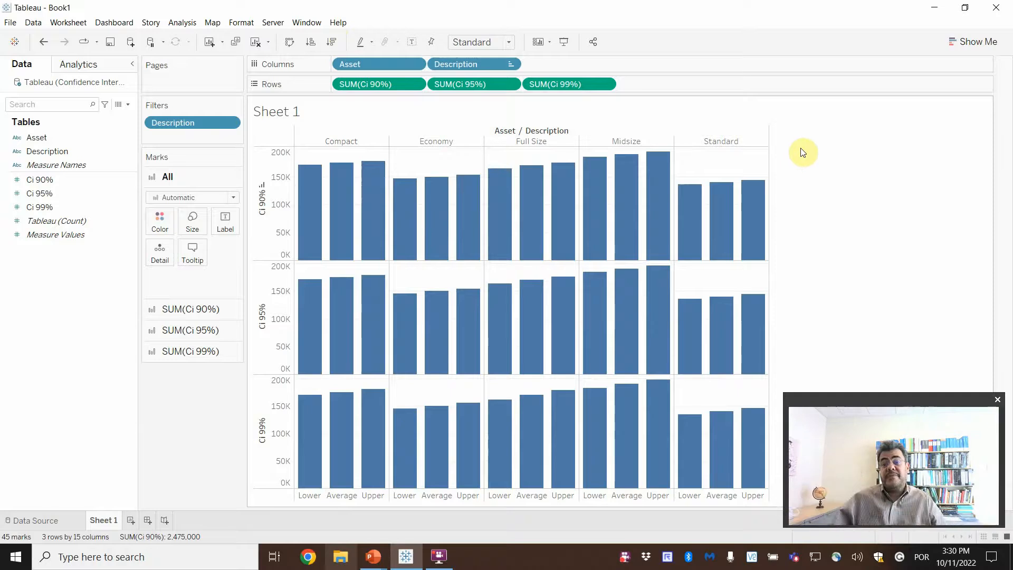
# - Convert the charts to box-and-whisker plots with Asset as the only column field and Description as the detail
pyautogui.click(977, 42)
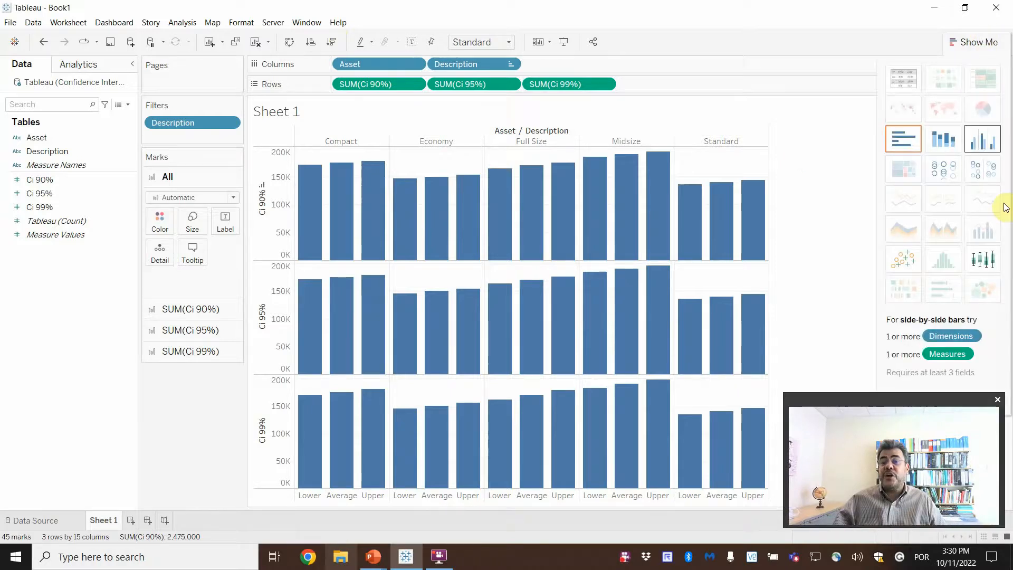
pyautogui.click(988, 263)
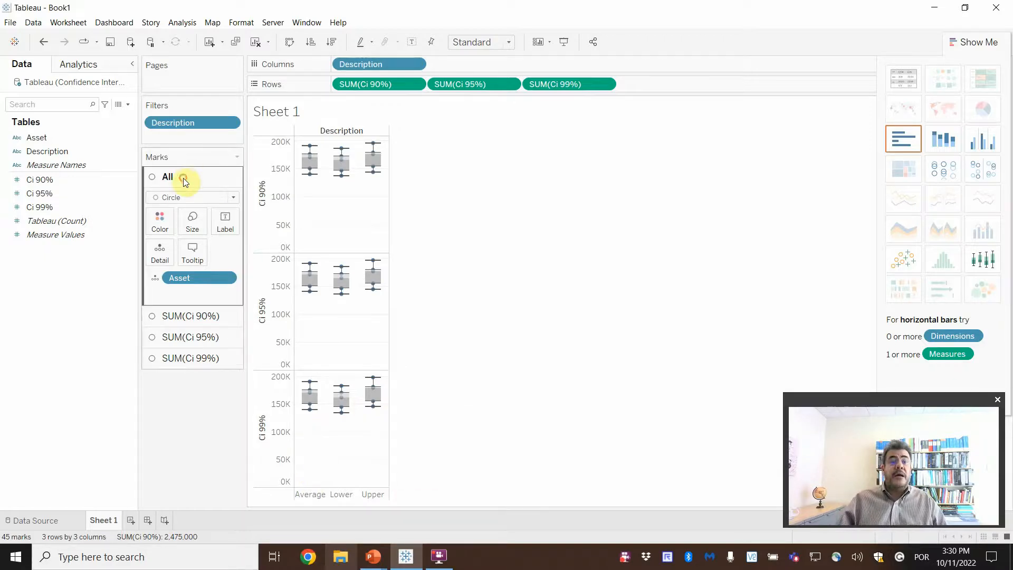
pyautogui.moveTo(308, 409)
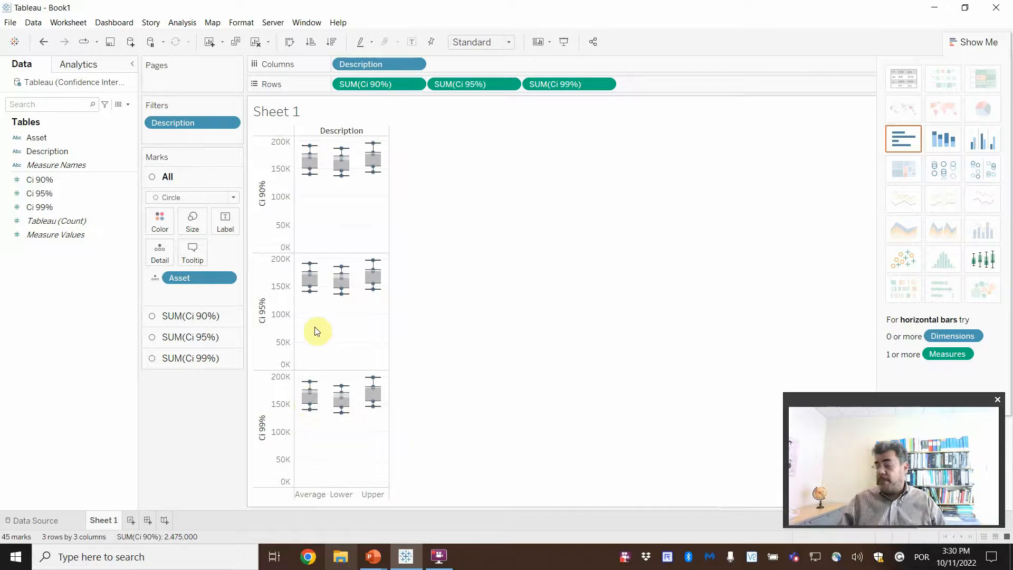
pyautogui.moveTo(37, 137); pyautogui.dragTo(466, 67)
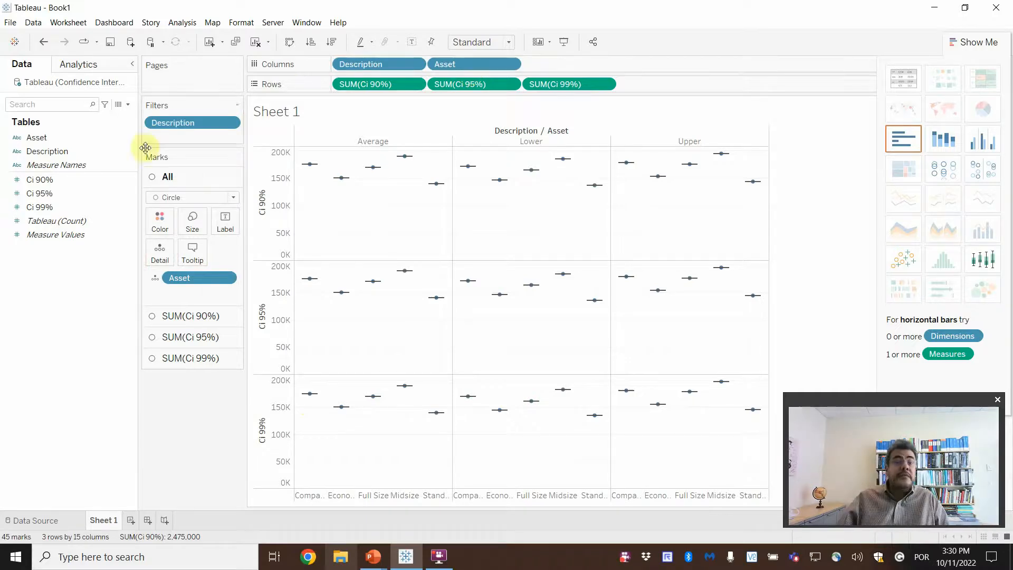
pyautogui.moveTo(196, 278); pyautogui.dragTo(56, 346)
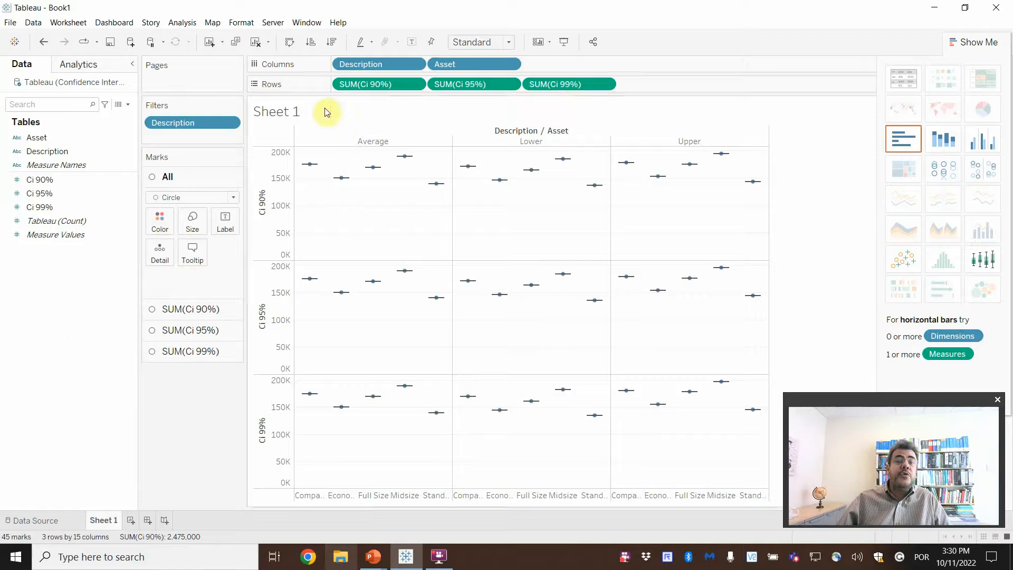
pyautogui.moveTo(363, 64); pyautogui.dragTo(157, 250)
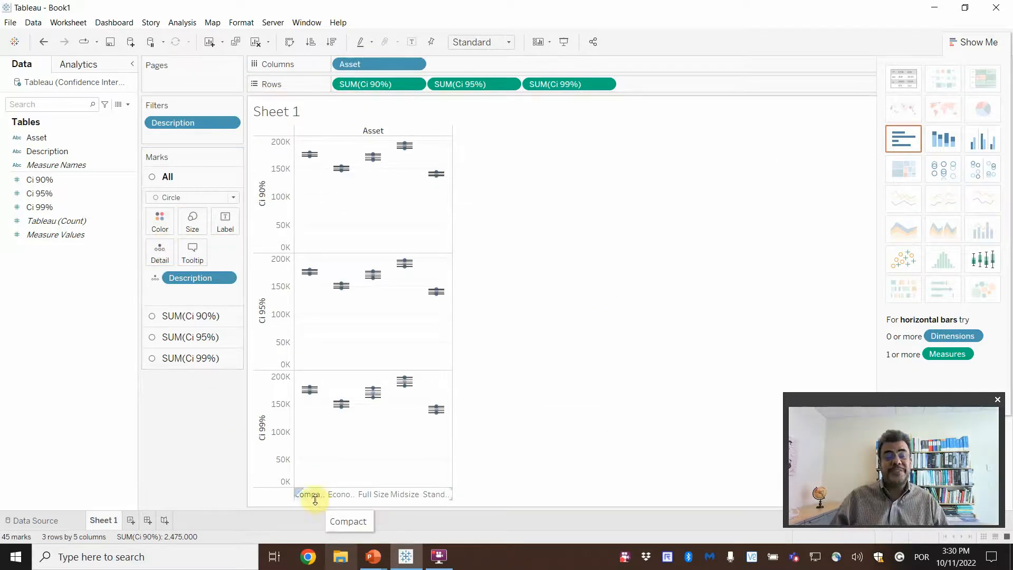
# - Set the worksheet to Fit Width, hide the chart type suggestions and inspect the Compact box plot's values
pyautogui.click(475, 43)
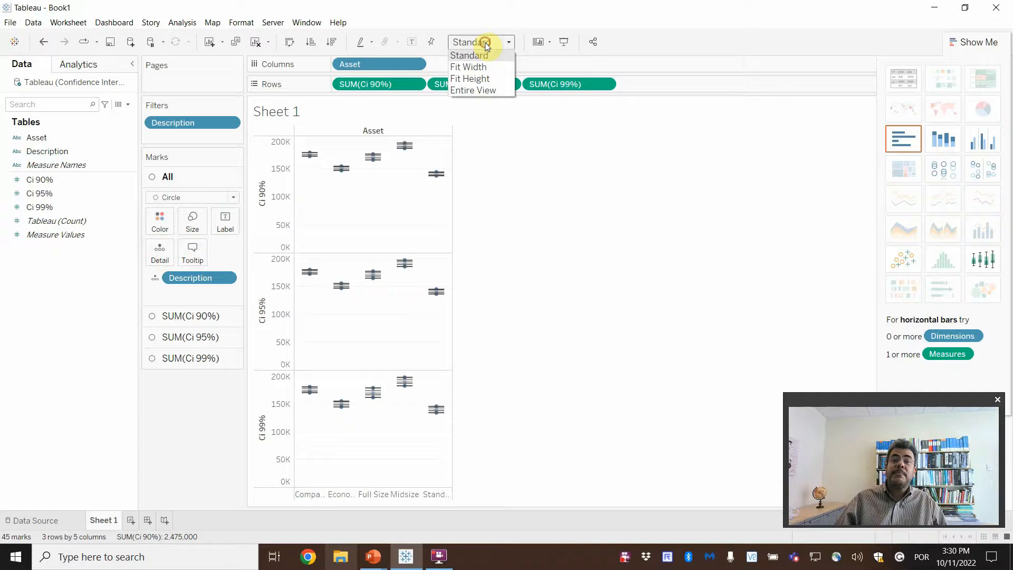
pyautogui.click(481, 71)
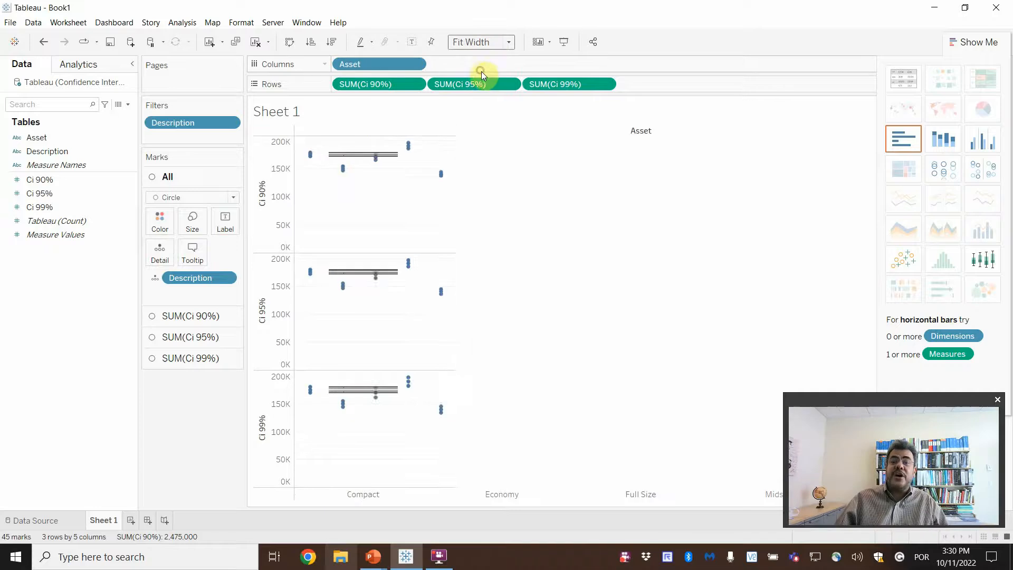
pyautogui.click(969, 46)
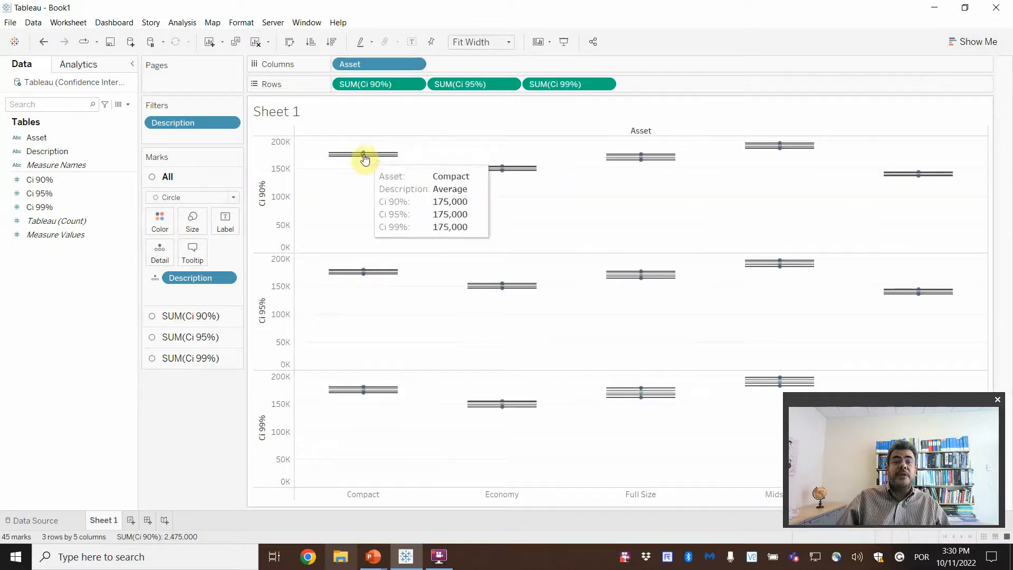
pyautogui.moveTo(385, 158)
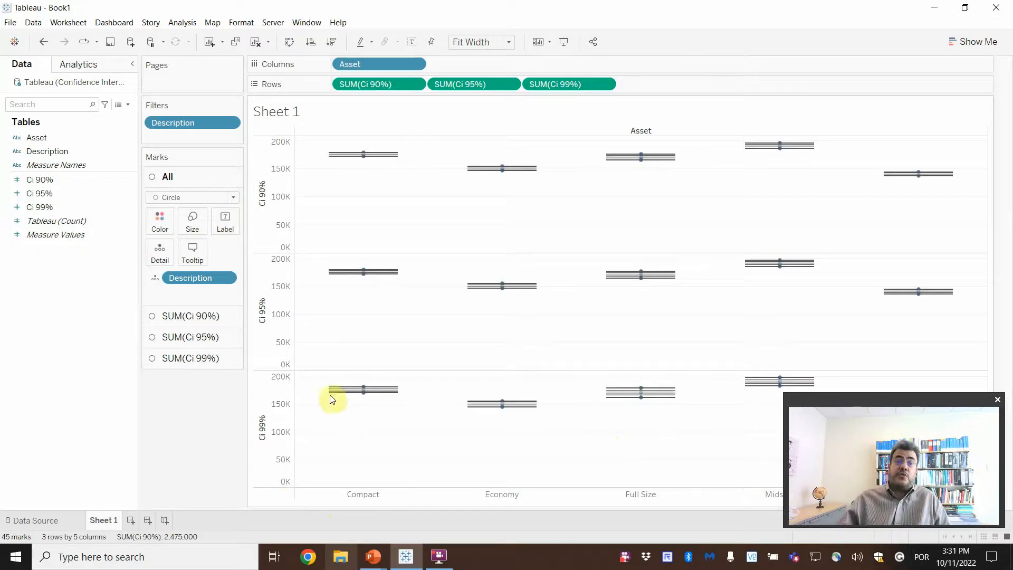
# - Exclude zero from the Ci 90% axis range and inspect the Full Size box plot
pyautogui.doubleClick(280, 195)
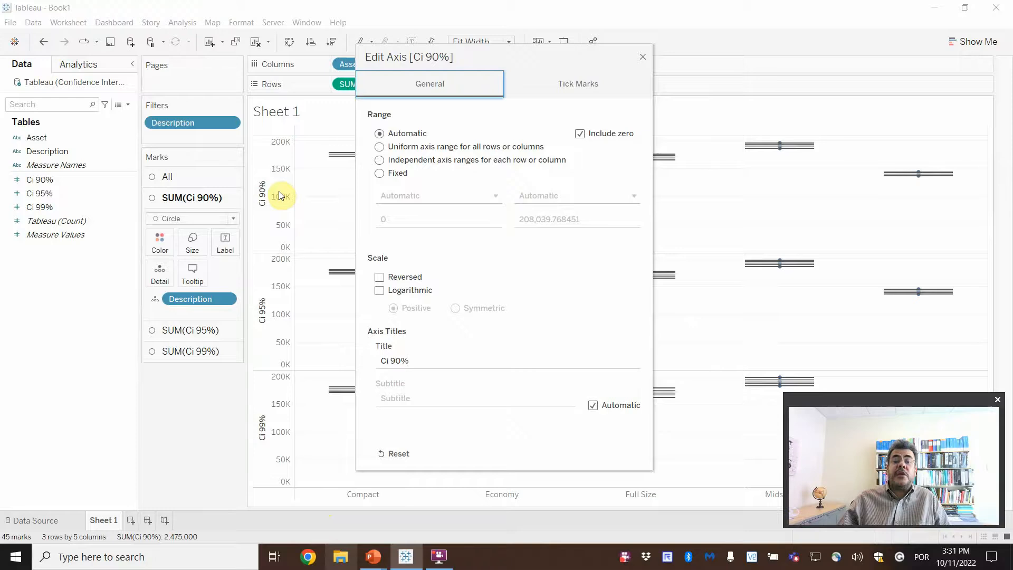
pyautogui.click(579, 133)
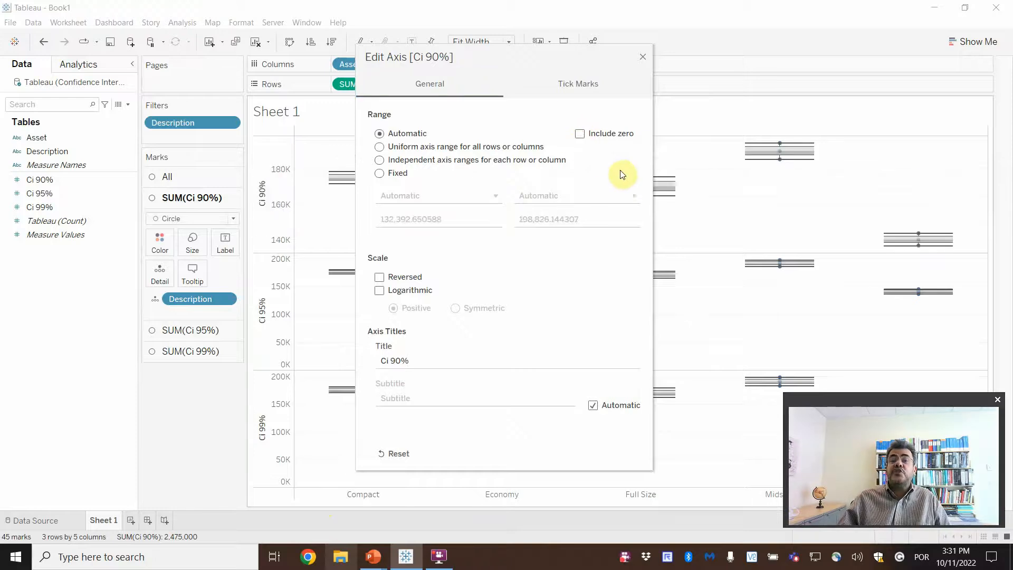
pyautogui.click(643, 60)
pyautogui.moveTo(644, 192)
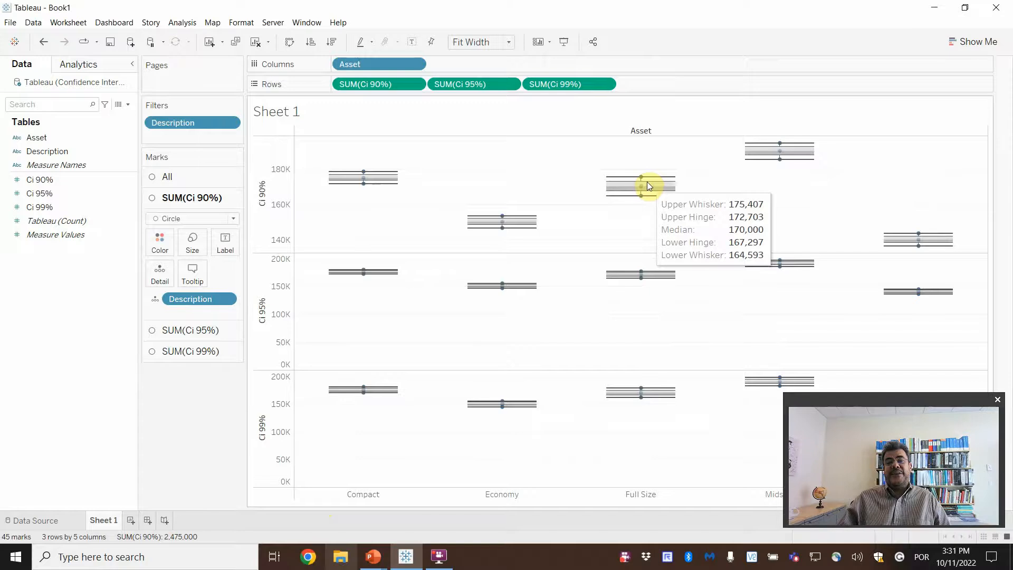
# - Try labelling the Ci 90% box plots with their Ci 90% values, and remove the labels
pyautogui.click(193, 178)
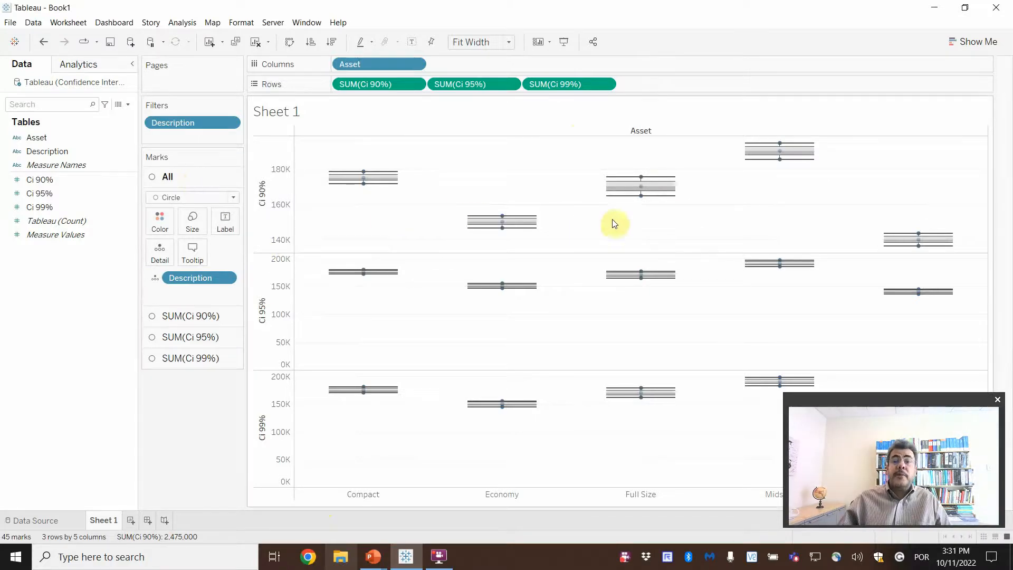
pyautogui.moveTo(640, 204)
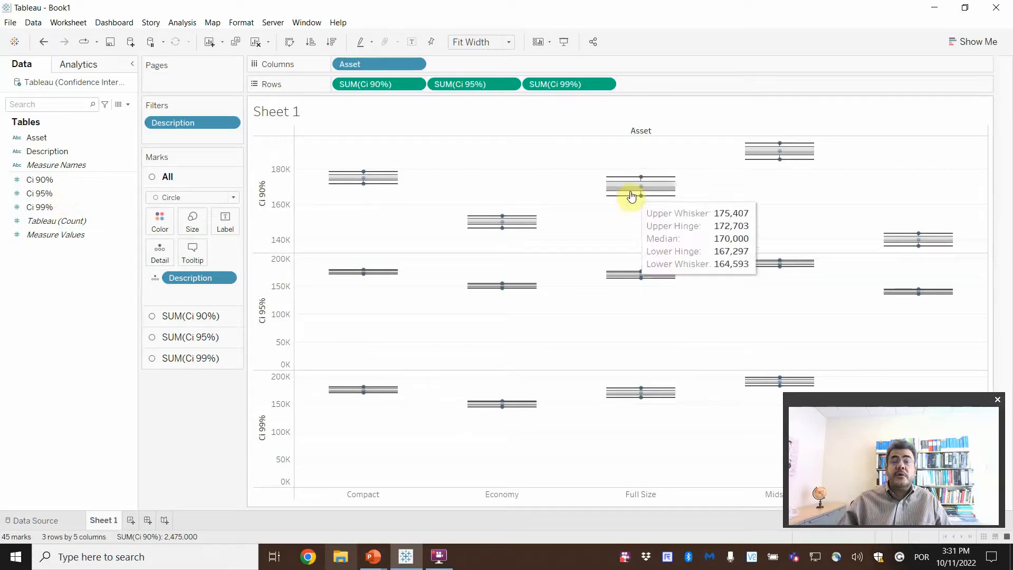
pyautogui.click(199, 322)
pyautogui.moveTo(39, 179); pyautogui.dragTo(235, 242)
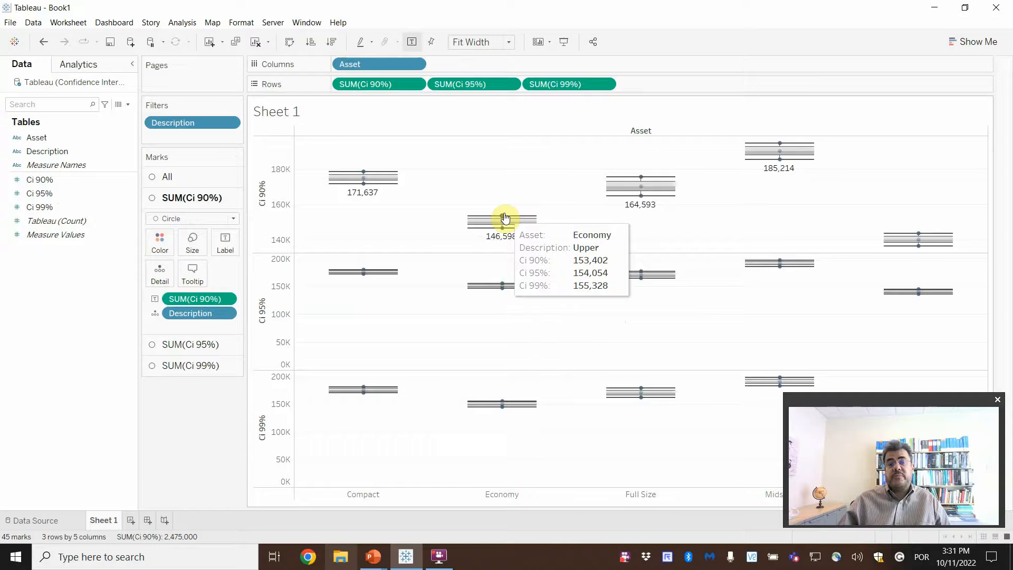
pyautogui.moveTo(200, 299); pyautogui.dragTo(40, 346)
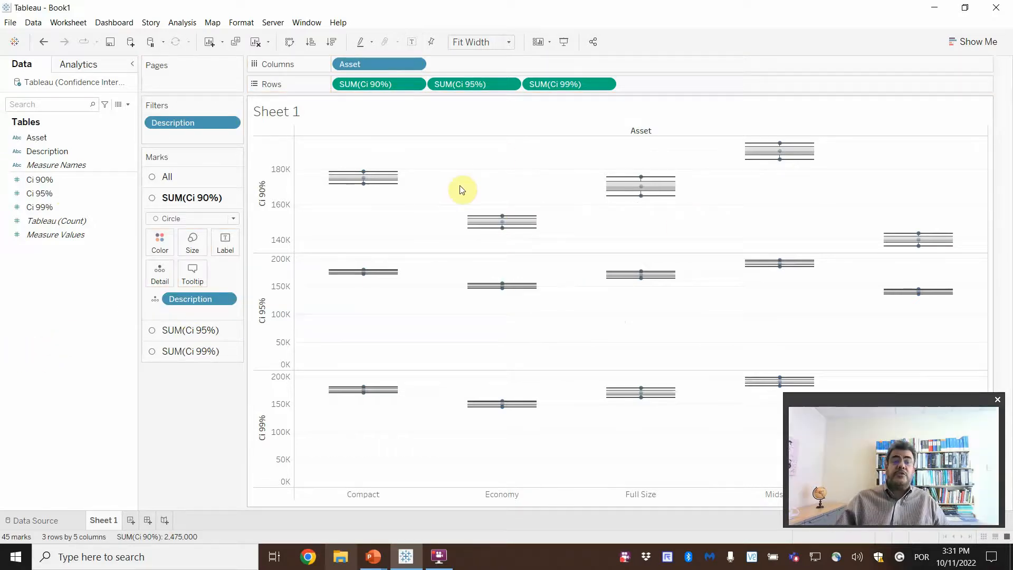
# - Exclude zero from the axis ranges of the Ci 95% and Ci 99% plots
pyautogui.doubleClick(278, 341)
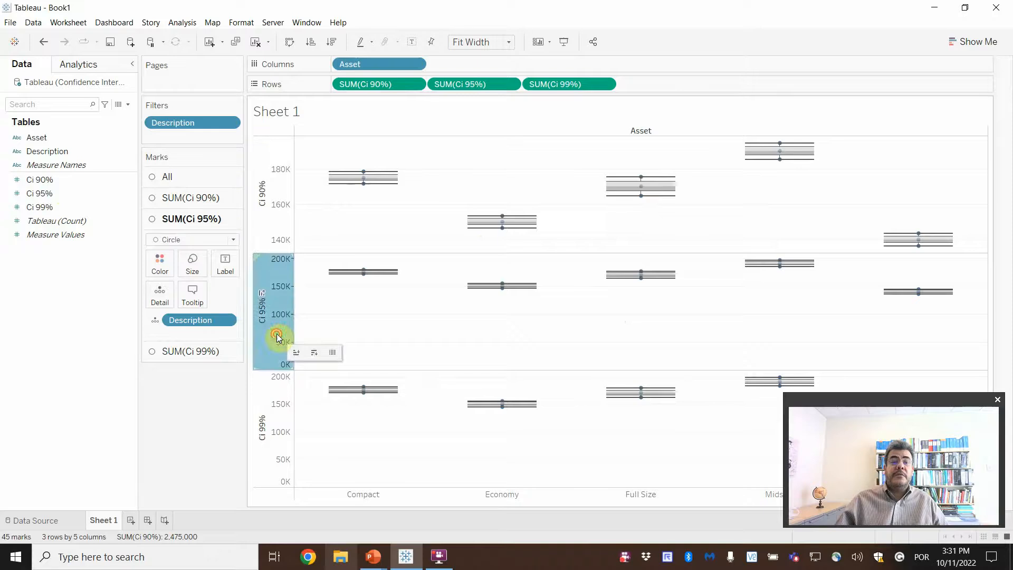
pyautogui.click(580, 134)
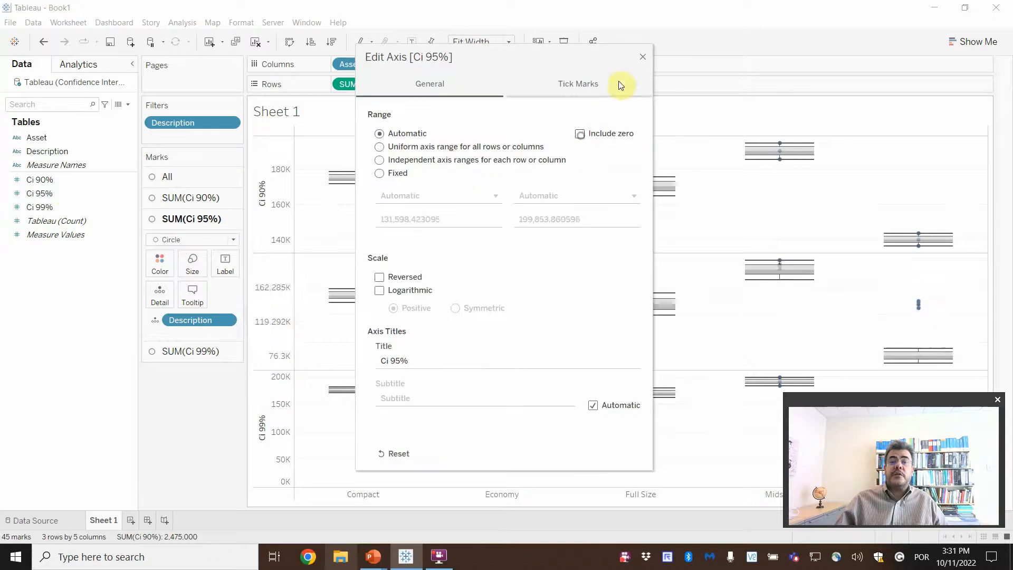
pyautogui.click(643, 57)
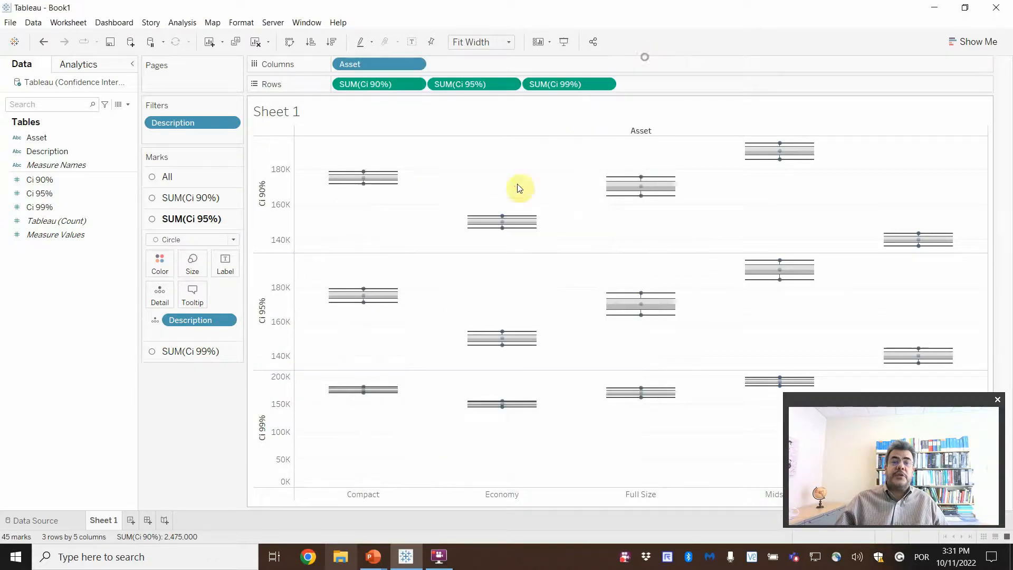
pyautogui.click(272, 417)
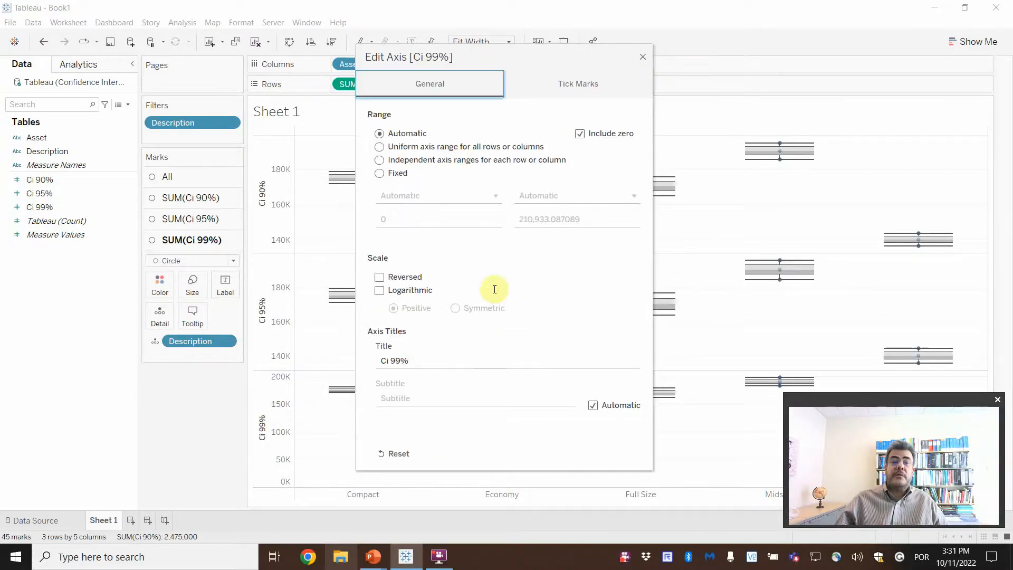
pyautogui.click(580, 133)
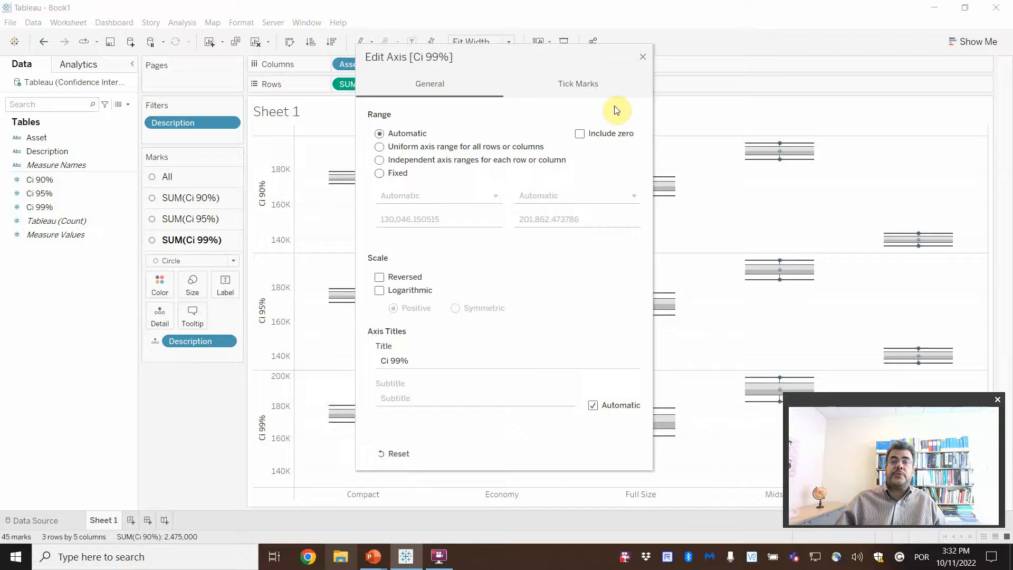
pyautogui.click(641, 58)
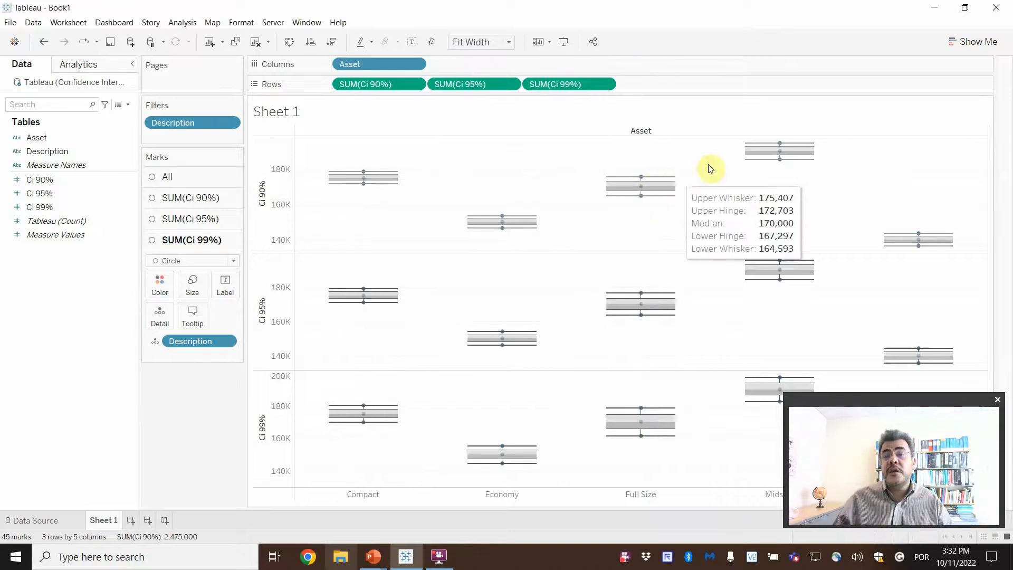
pyautogui.moveTo(767, 157)
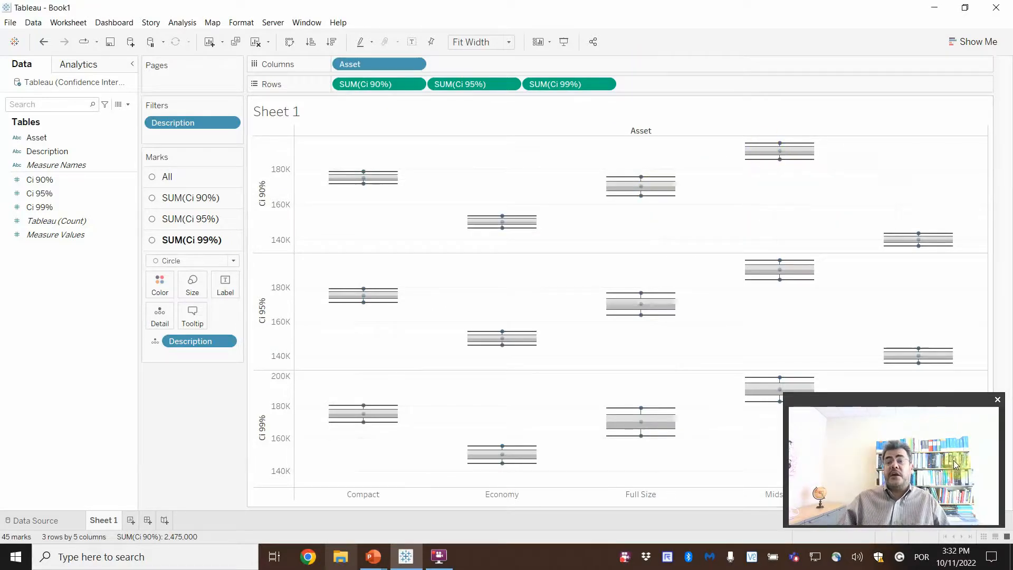
pyautogui.click(509, 46)
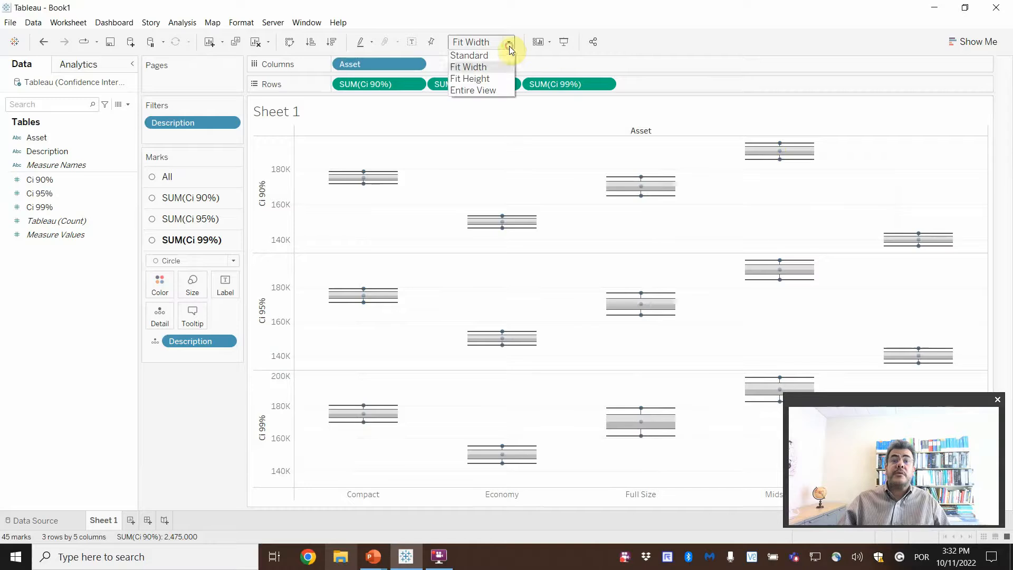
pyautogui.moveTo(867, 397); pyautogui.dragTo(93, 378)
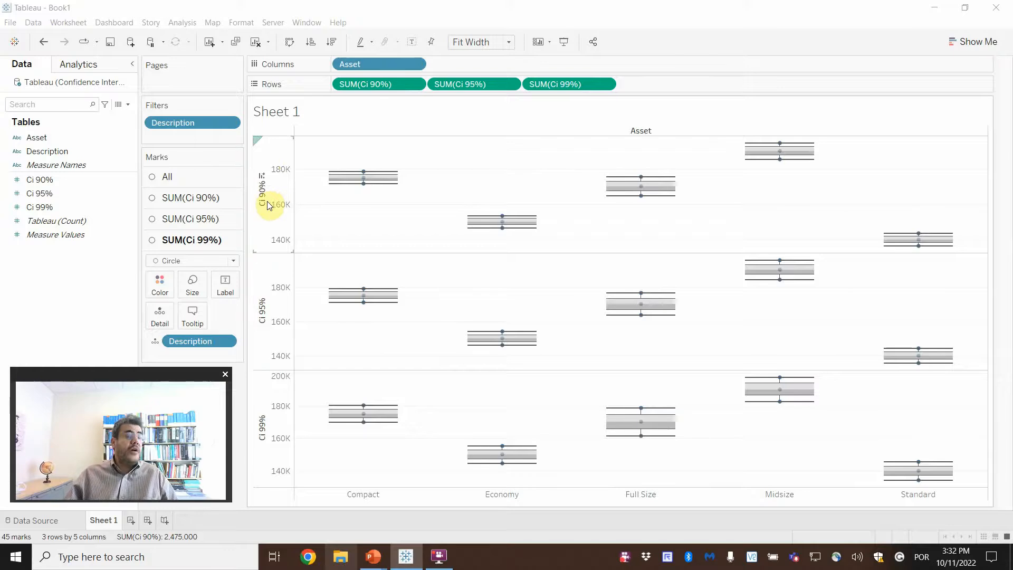
pyautogui.moveTo(774, 147)
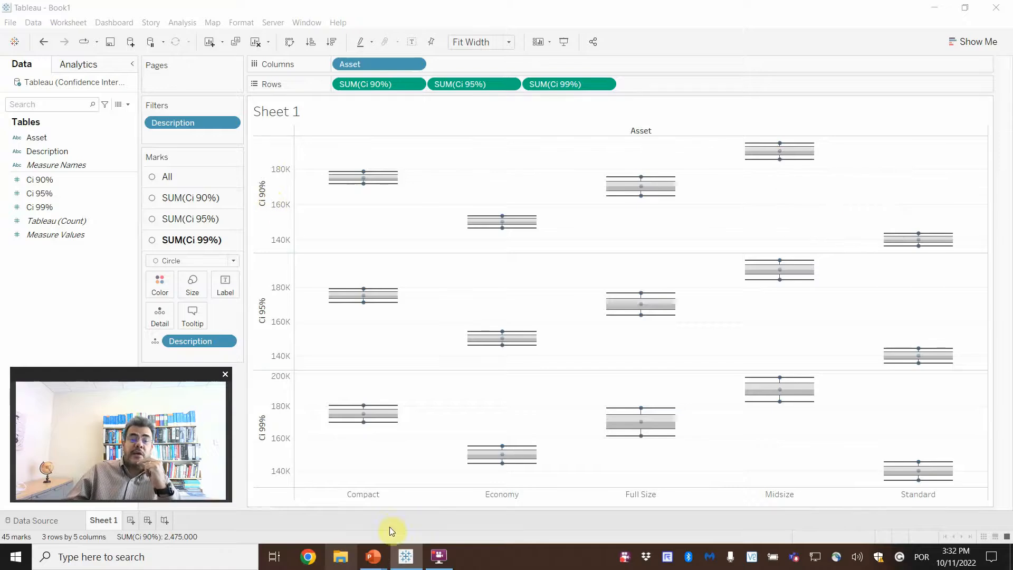
# - Switch to the PowerPoint slide show, review the Confidence Interval definition slide and return to Tableau
pyautogui.moveTo(373, 555)
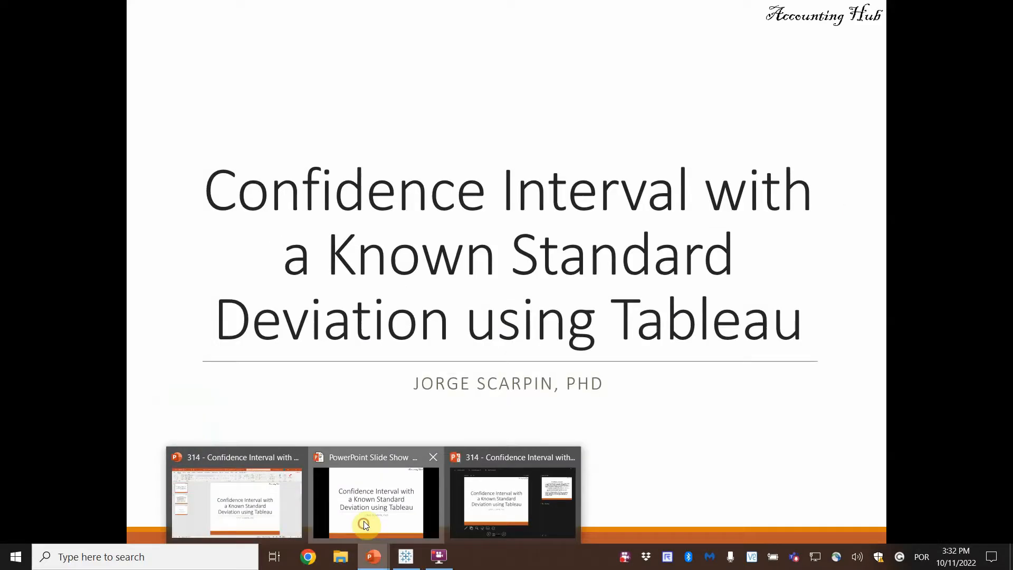
pyautogui.click(363, 523)
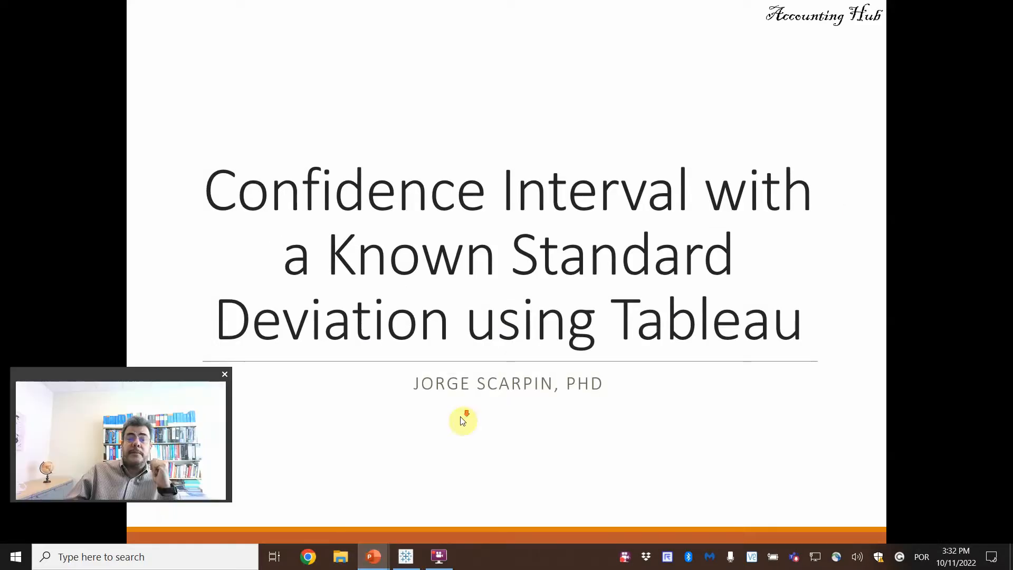
pyautogui.click(455, 416)
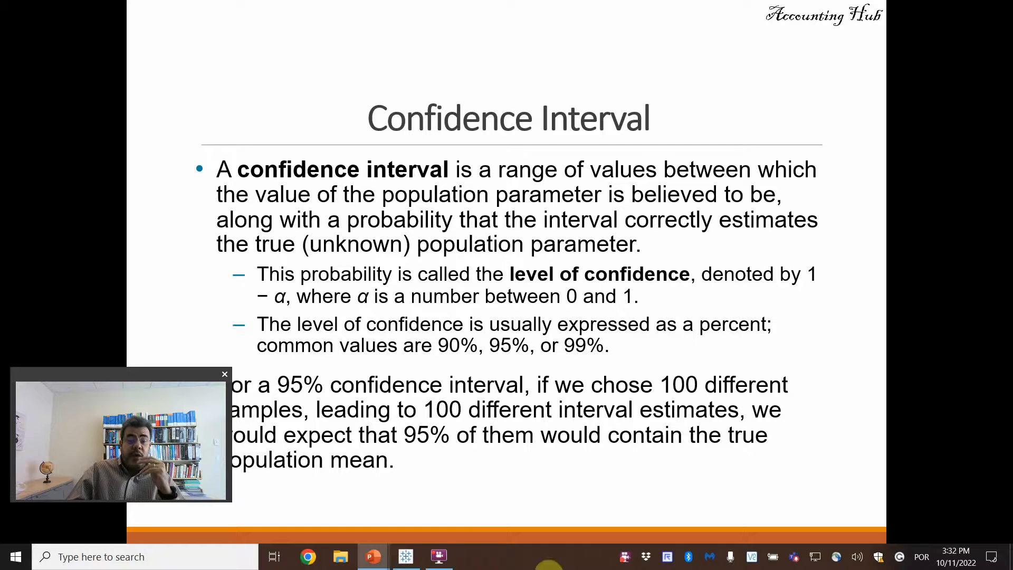
pyautogui.click(415, 557)
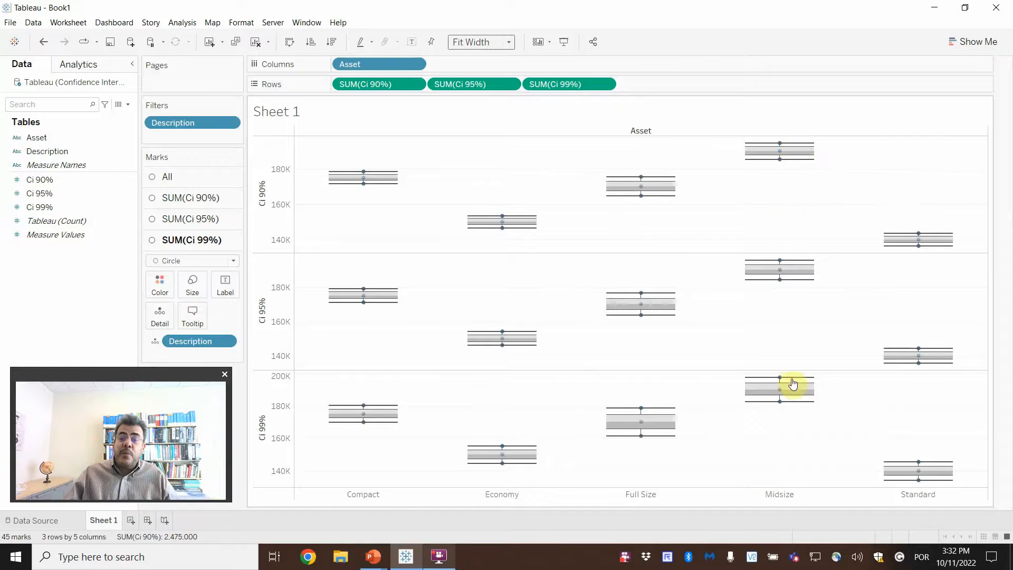
# - Rename the box-and-whisker worksheet as Box
pyautogui.moveTo(787, 389)
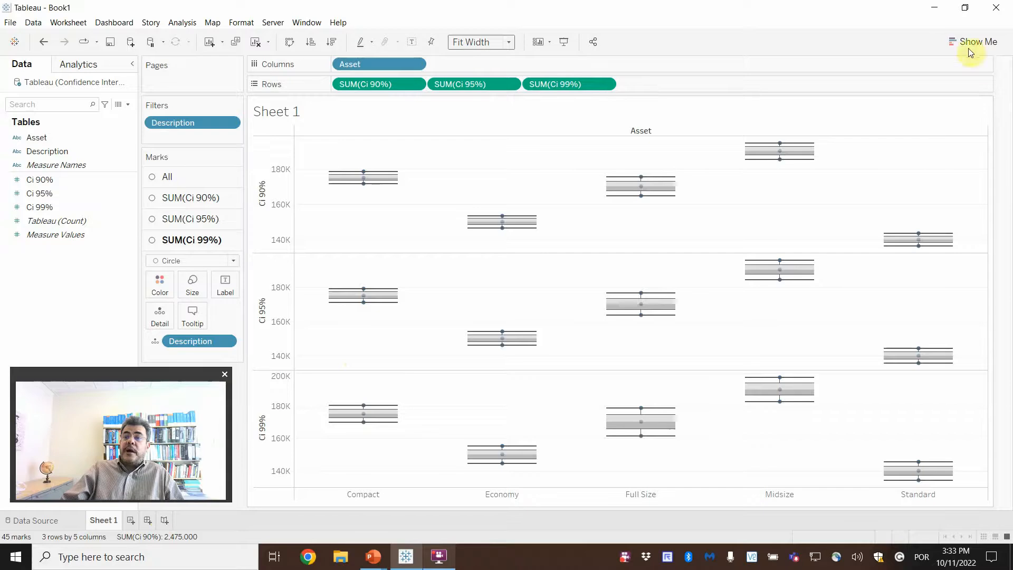
pyautogui.doubleClick(99, 521)
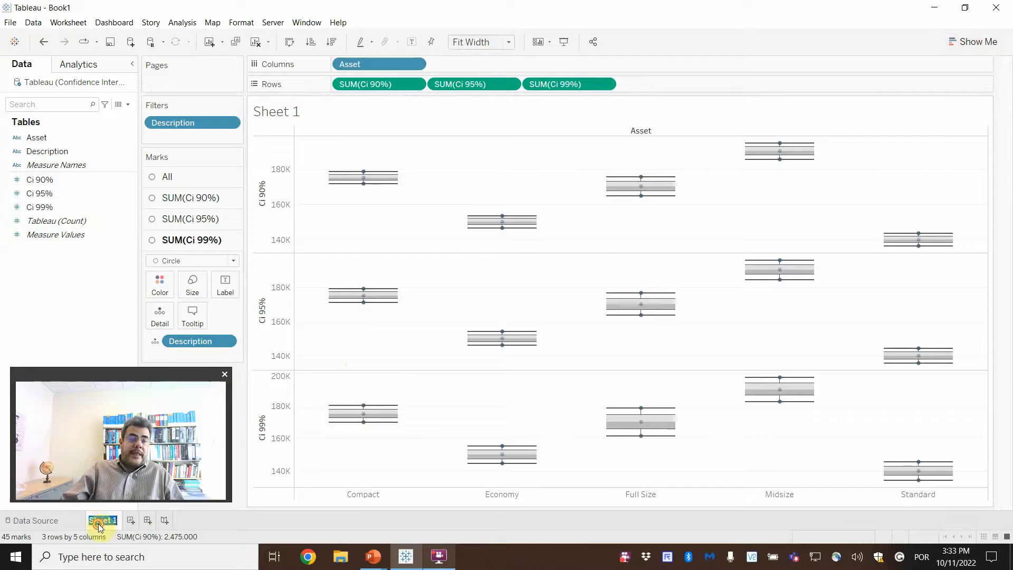
pyautogui.write('As')
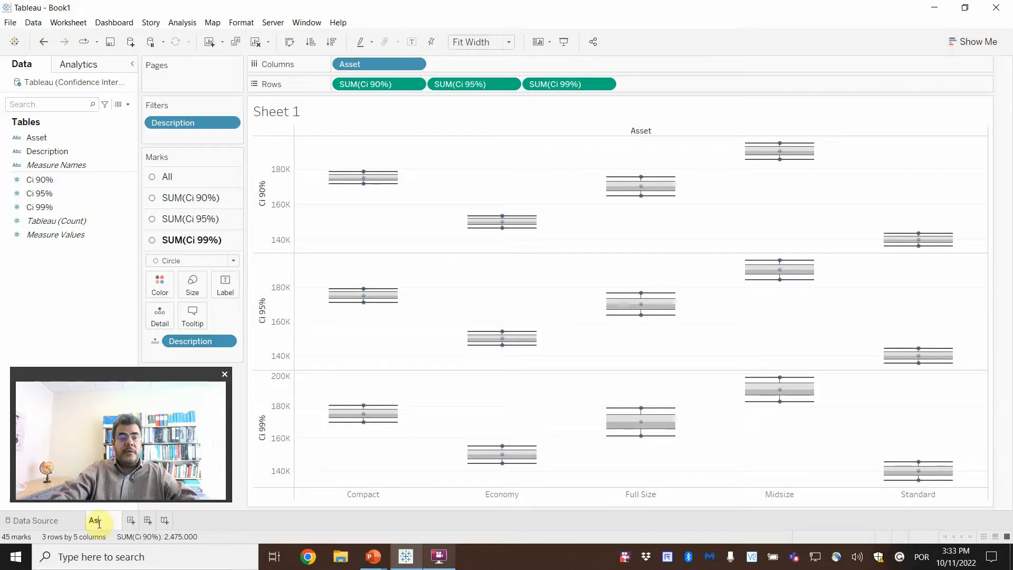
pyautogui.write('sets')
pyautogui.press('BackSpace')
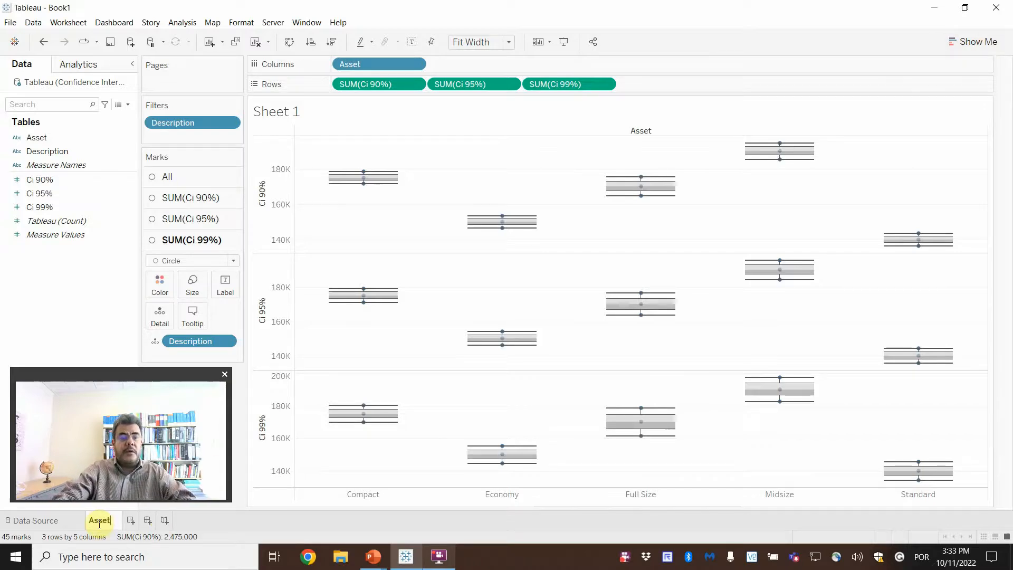
pyautogui.write('ox')
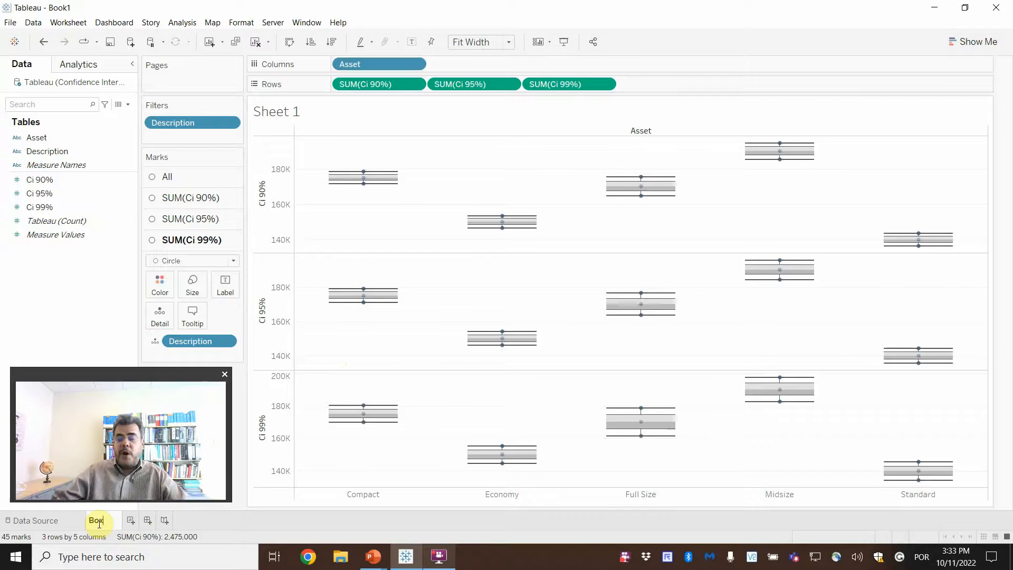
pyautogui.press('Return')
# - Create a new worksheet and place Ci 90%, Ci 95% and Ci 99% as separate measures on the rows
pyautogui.moveTo(652, 410)
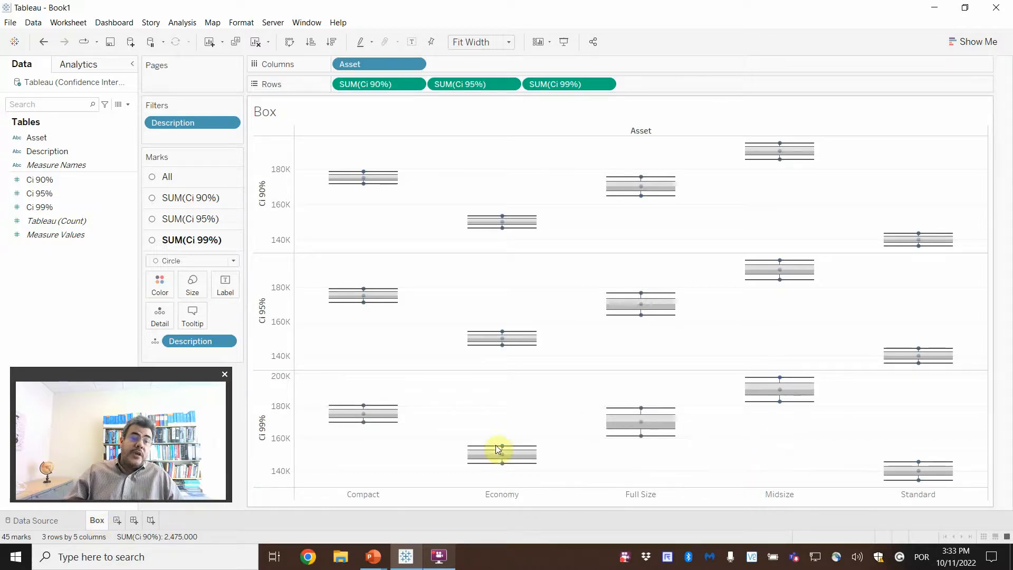
pyautogui.click(118, 522)
pyautogui.moveTo(44, 180); pyautogui.dragTo(458, 87)
pyautogui.moveTo(40, 207); pyautogui.dragTo(580, 86)
# - Filter the new sheet by Description, keeping only Average, Lower and Upper
pyautogui.moveTo(46, 151); pyautogui.dragTo(171, 115)
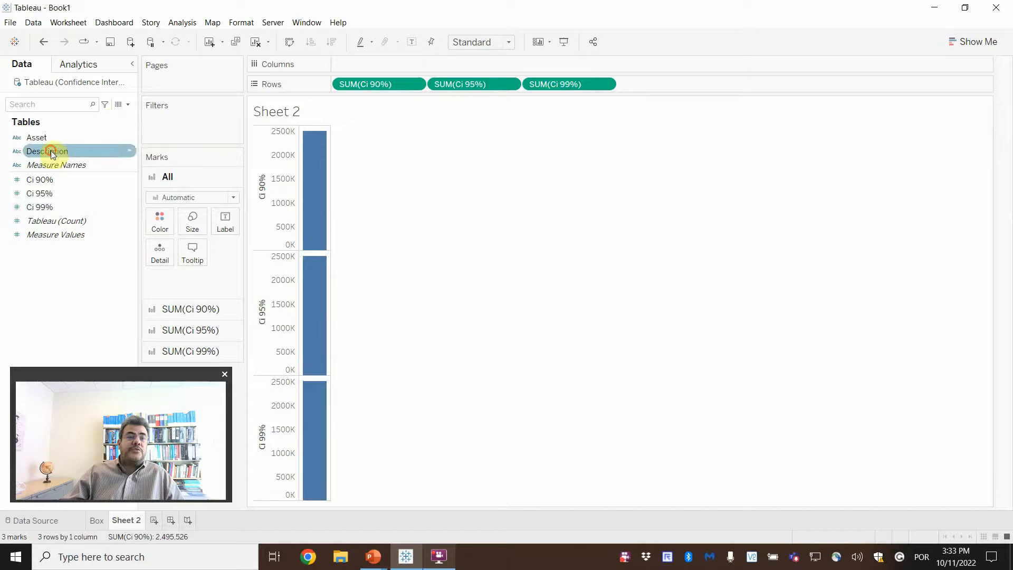
pyautogui.moveTo(48, 150); pyautogui.dragTo(169, 124)
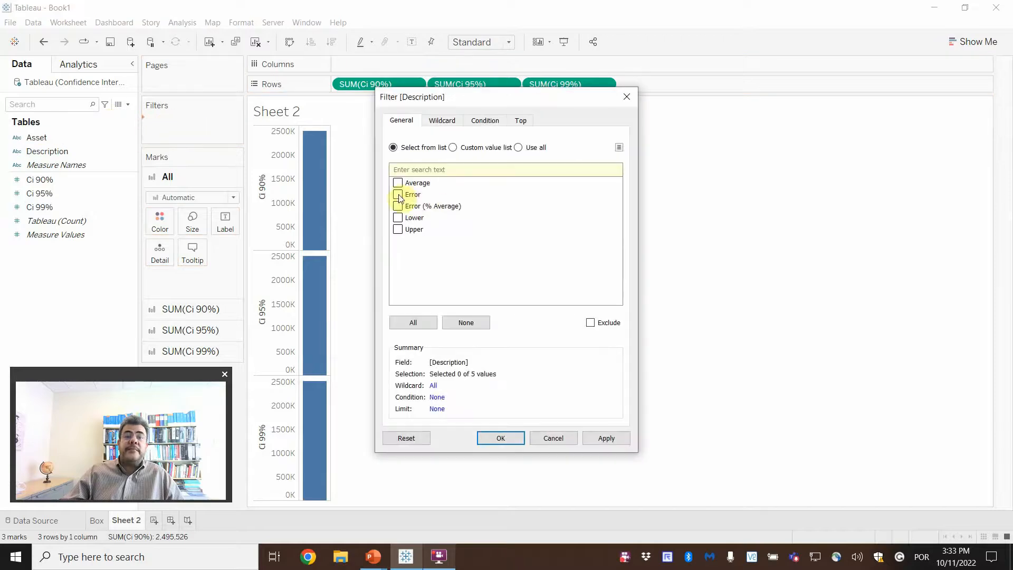
pyautogui.click(398, 217)
pyautogui.click(398, 229)
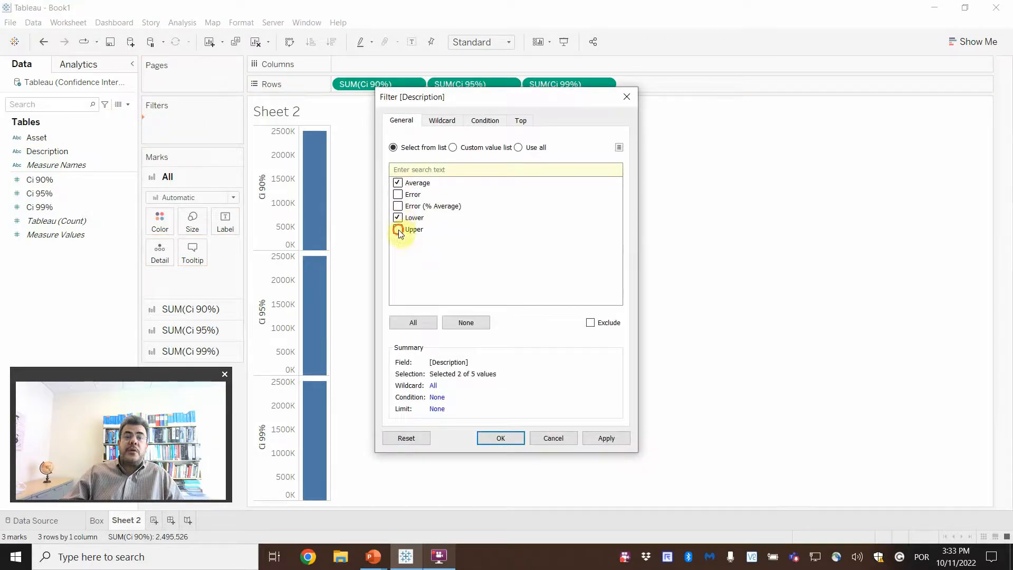
pyautogui.click(610, 439)
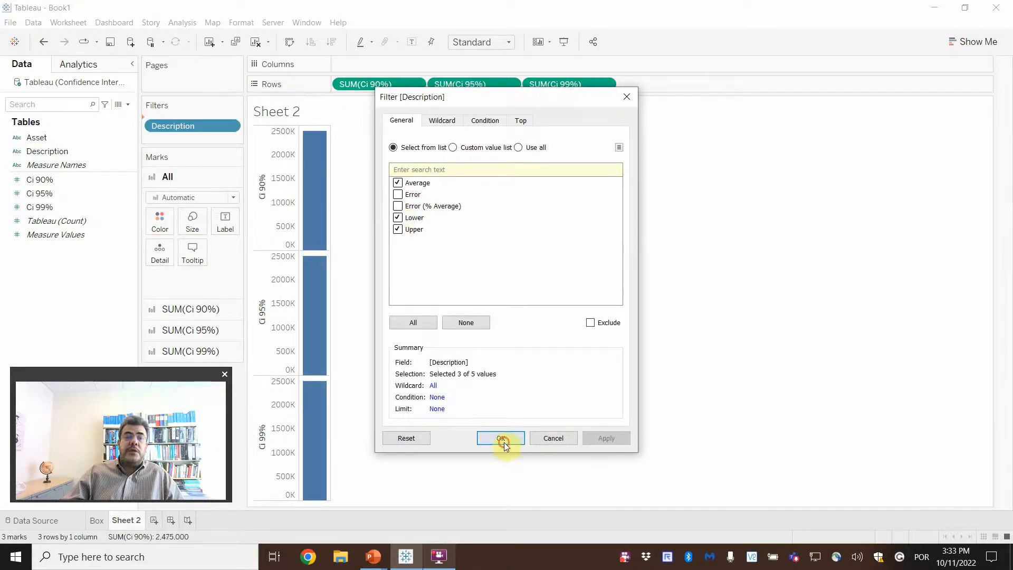
pyautogui.click(504, 441)
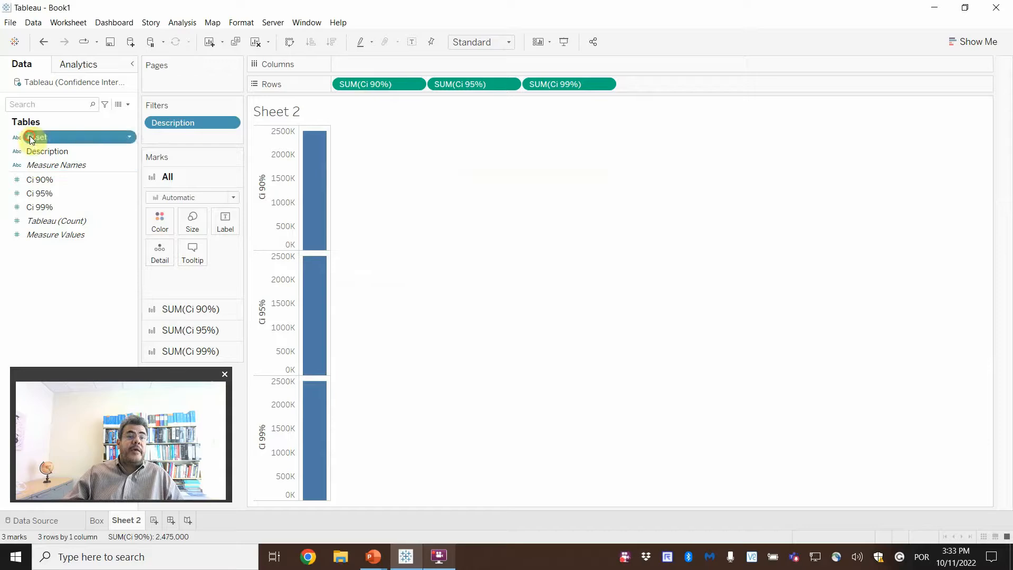
# - Break the bars down by Asset and Description on the columns, and inspect the Economy Lower bar's values
pyautogui.moveTo(34, 137); pyautogui.dragTo(341, 62)
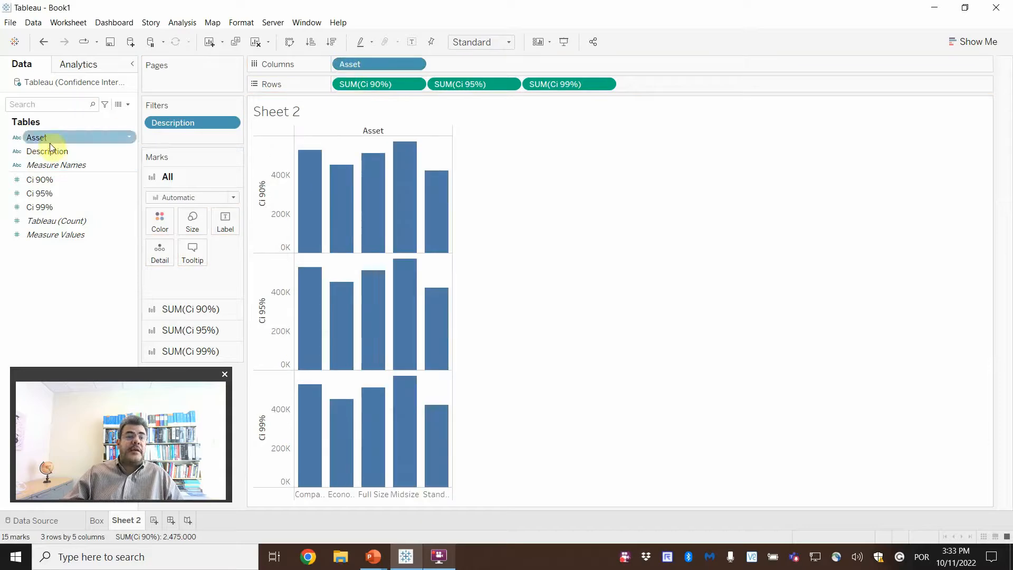
pyautogui.moveTo(47, 151); pyautogui.dragTo(460, 69)
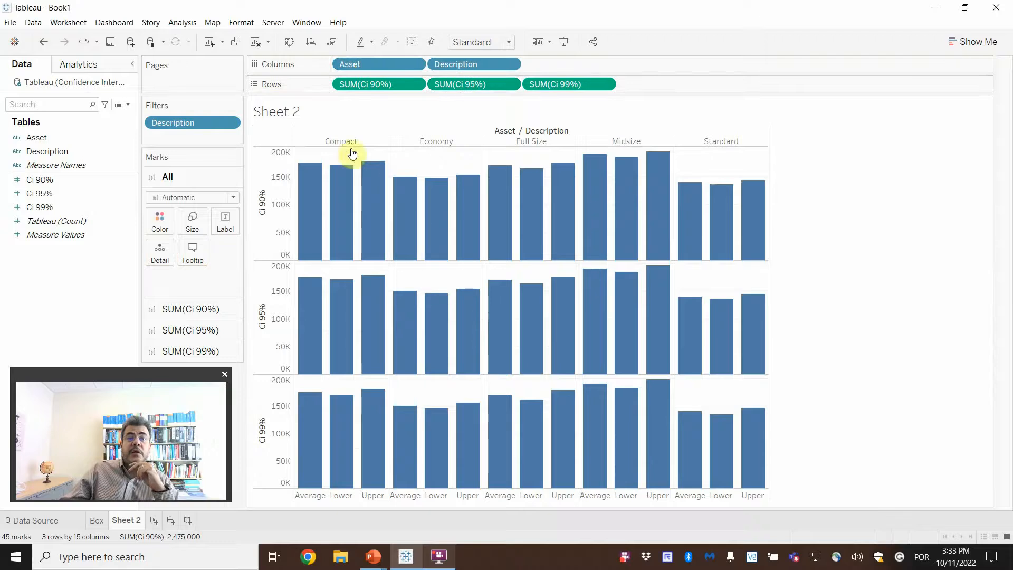
pyautogui.moveTo(455, 196)
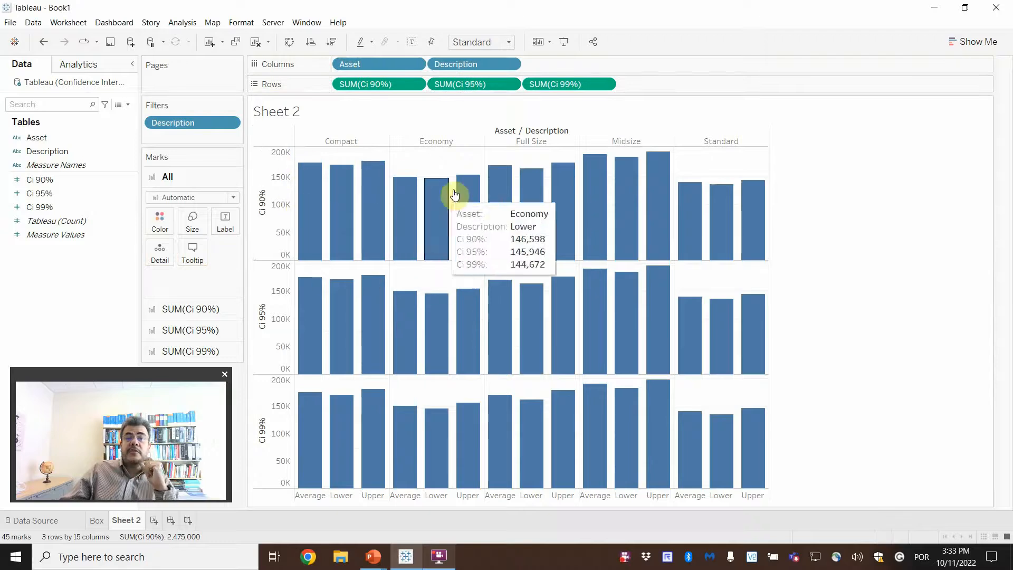
# - Convert the chart to side-by-side bars coloured by confidence level
pyautogui.click(981, 42)
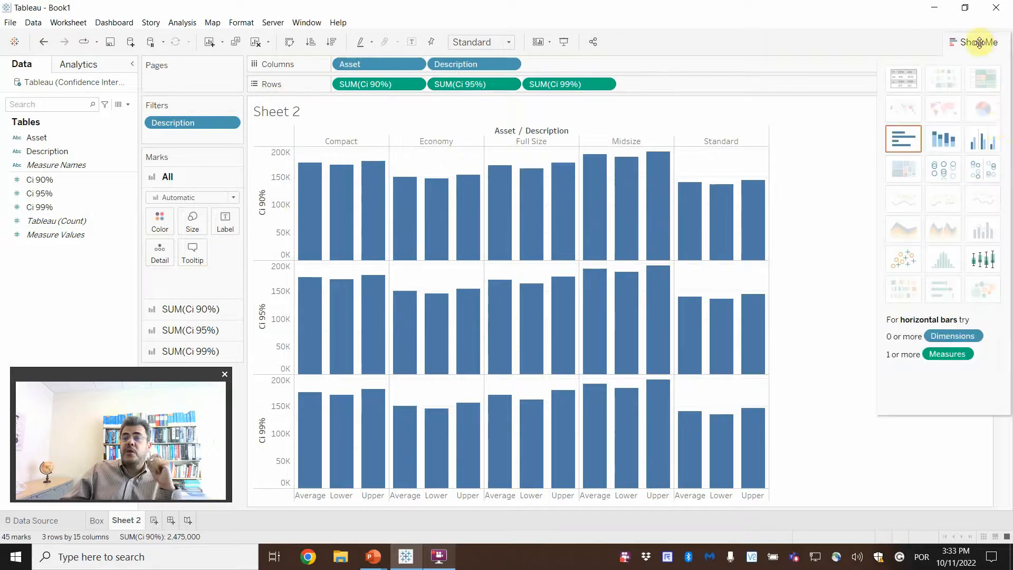
pyautogui.click(988, 141)
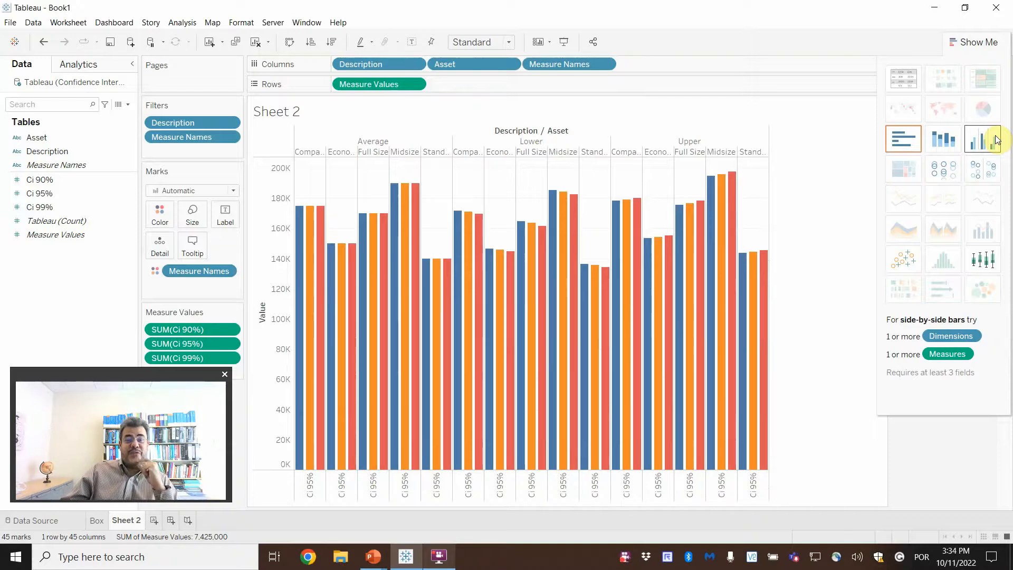
pyautogui.click(972, 43)
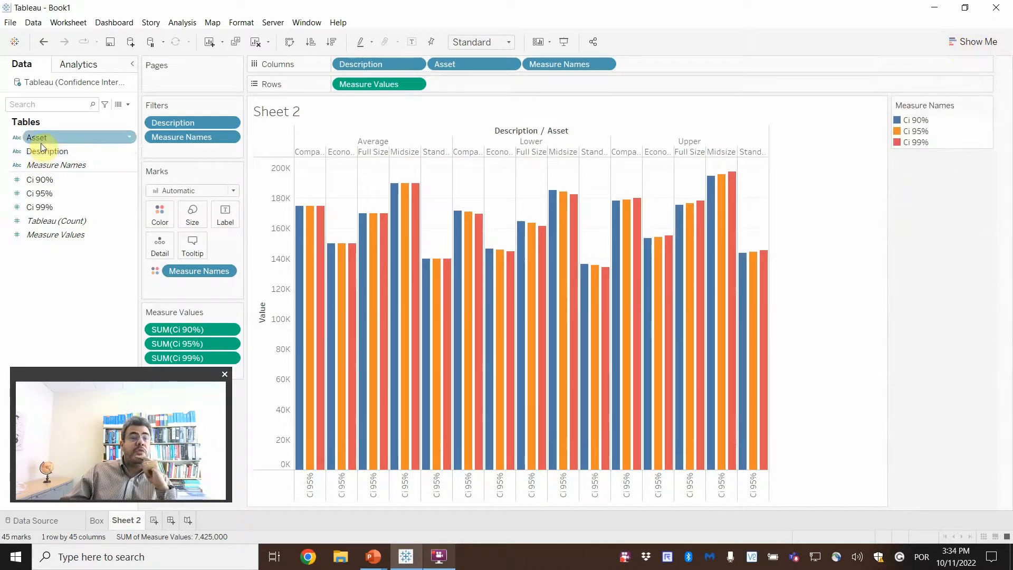
# - Add an Asset filter that includes Compact, Economy, Full Size, Midsize and Standard
pyautogui.moveTo(40, 140); pyautogui.dragTo(168, 156)
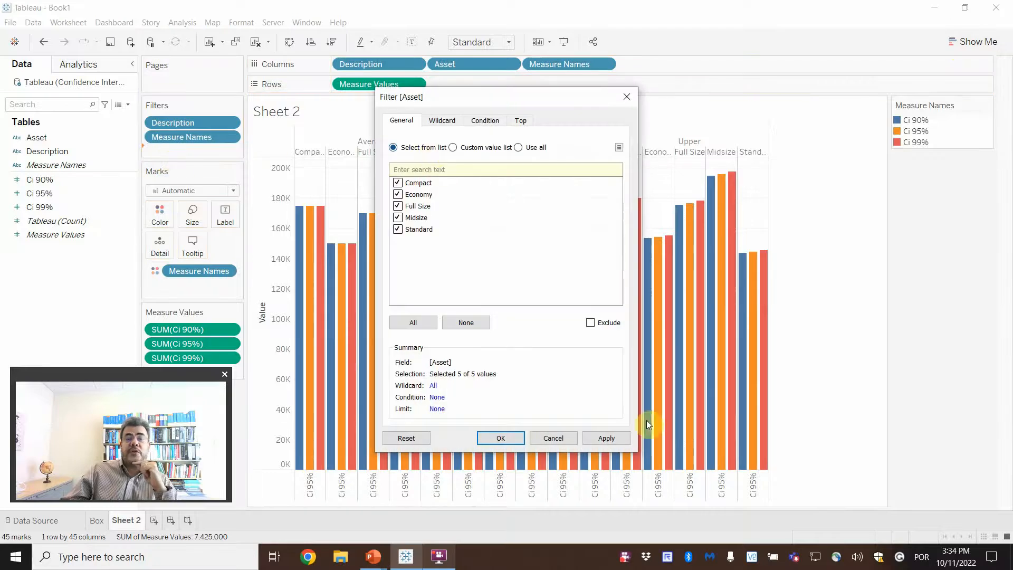
pyautogui.click(607, 438)
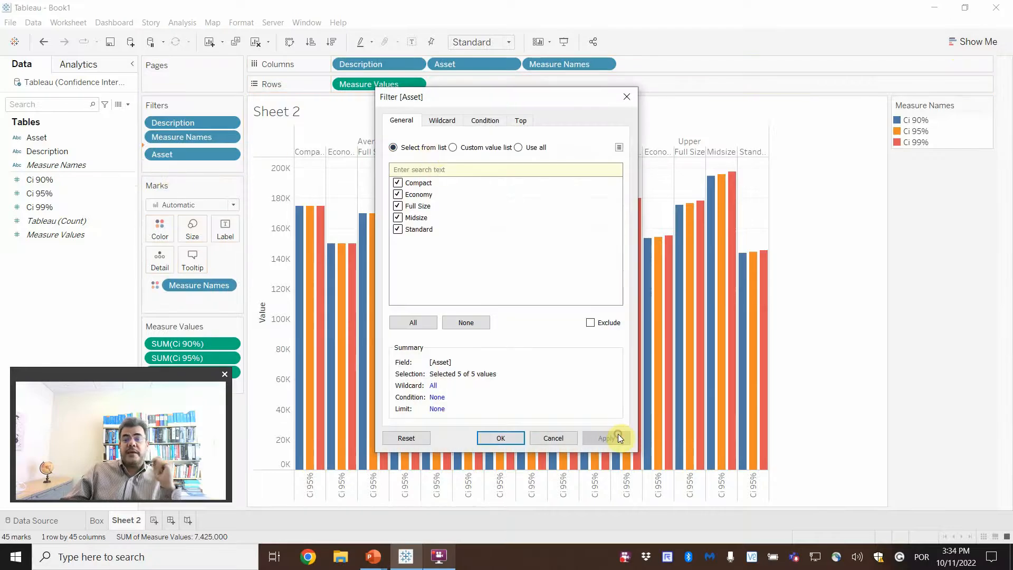
pyautogui.click(505, 440)
# - Show the Measure Names filter beside the chart and deselect Ci 95% and Ci 90%, keeping only Ci 99%
pyautogui.click(231, 137)
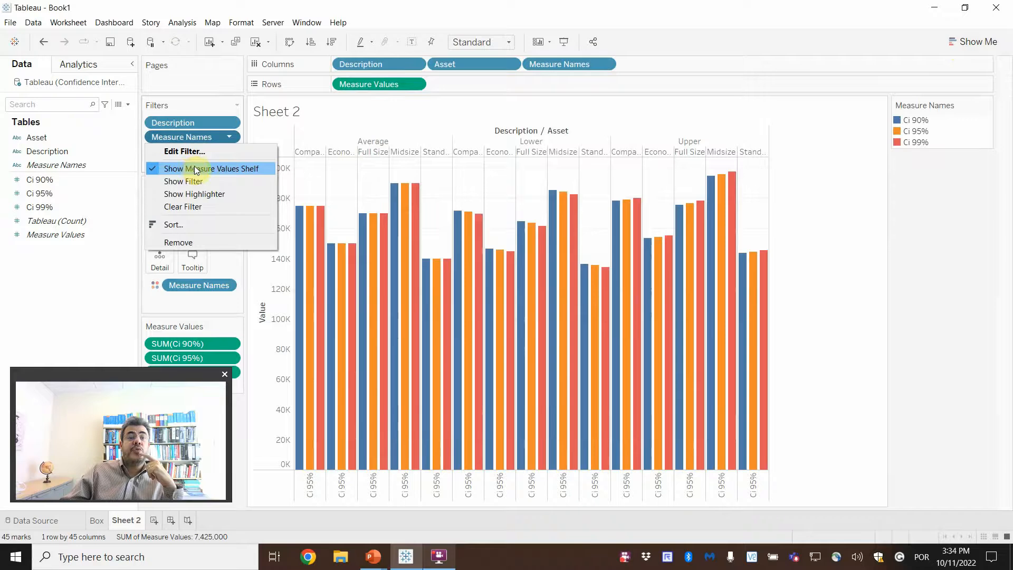
pyautogui.click(186, 181)
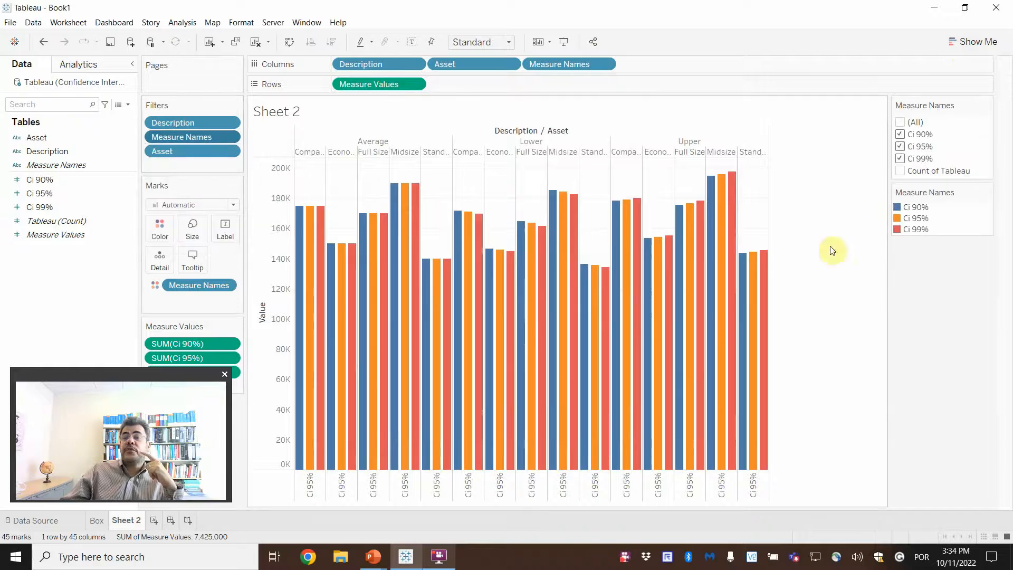
pyautogui.click(900, 147)
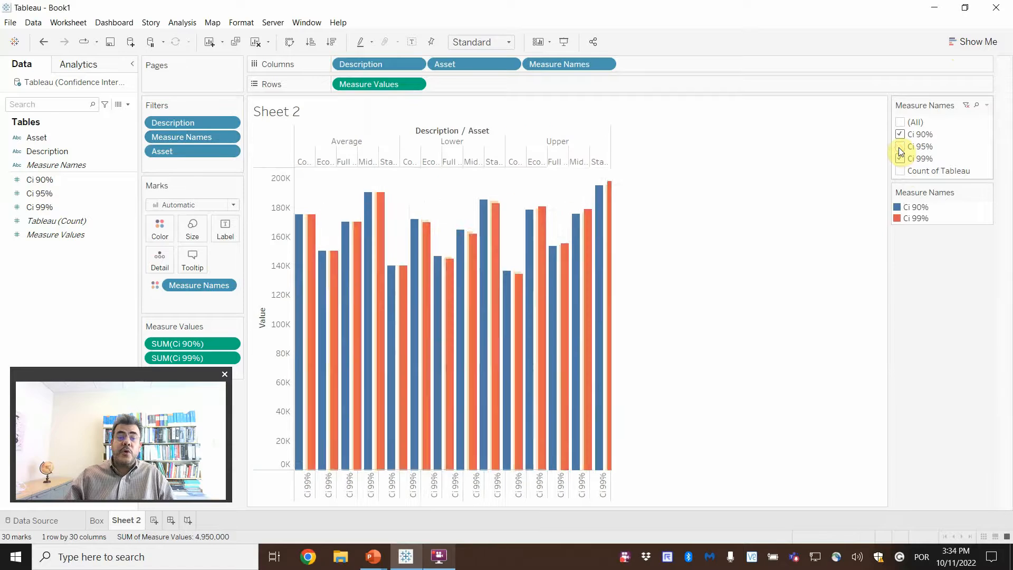
pyautogui.click(900, 135)
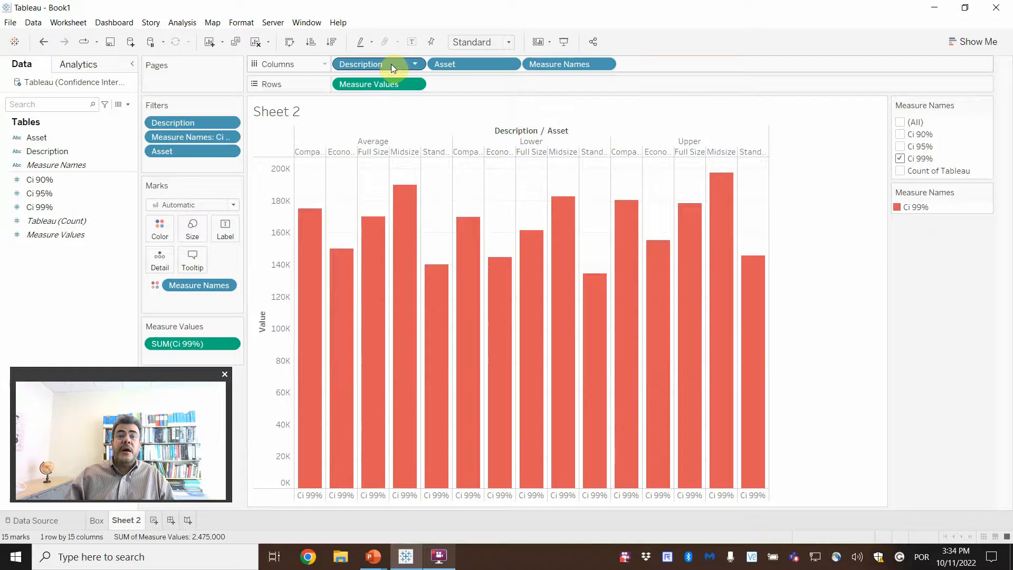
# - Reorder the columns to Asset, Measure Names, Description, and include Ci 95% and Ci 90% in the chart again
pyautogui.moveTo(391, 64); pyautogui.dragTo(551, 67)
pyautogui.moveTo(660, 67); pyautogui.dragTo(675, 64)
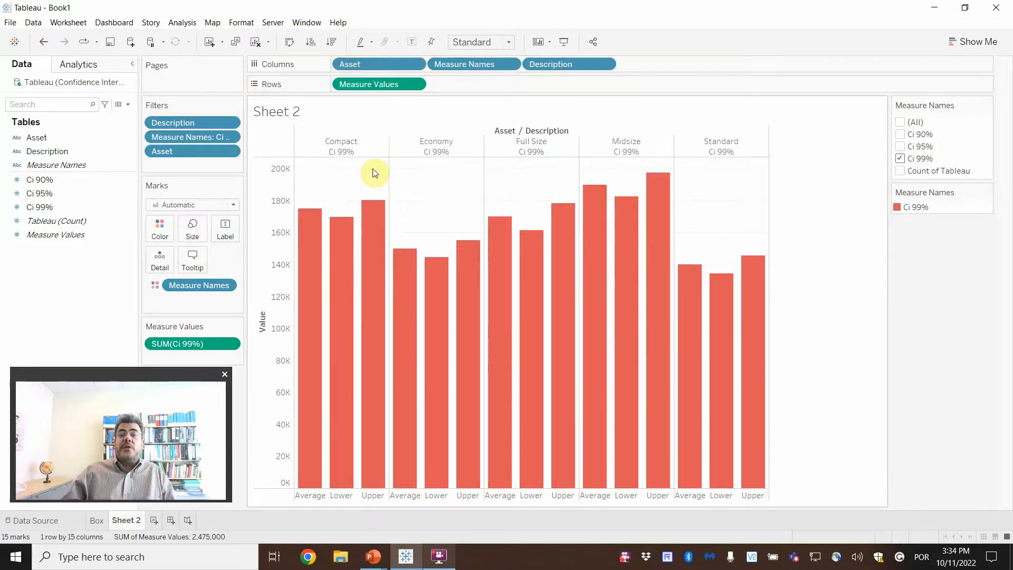
pyautogui.click(900, 146)
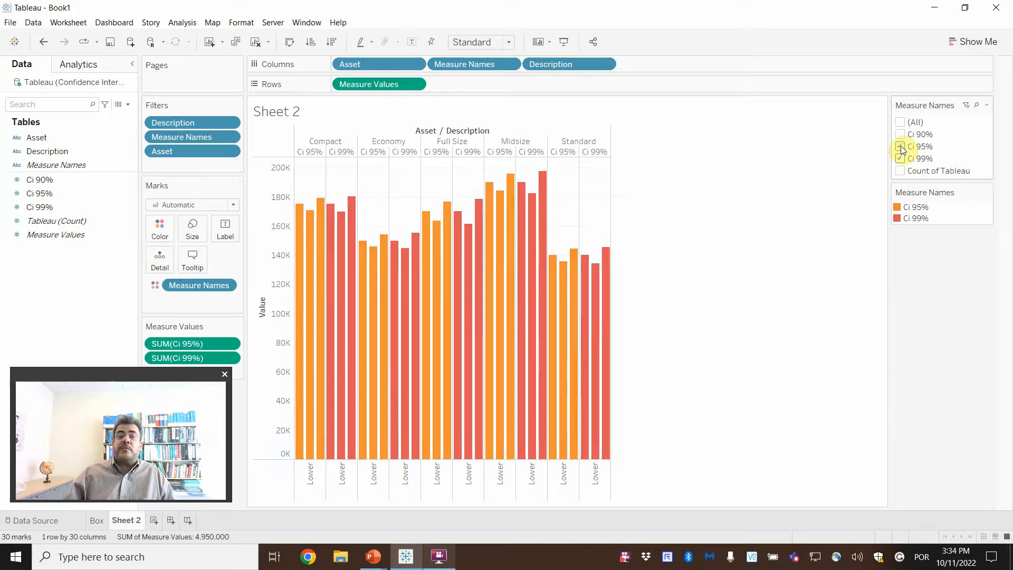
pyautogui.click(900, 135)
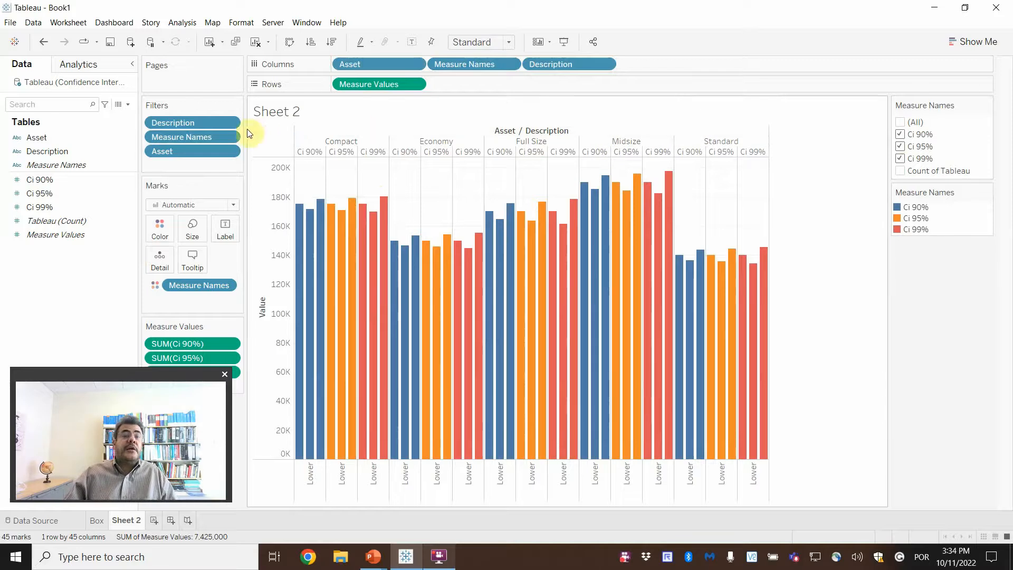
# - Show the Asset filter beside the chart and restrict it to Compact
pyautogui.click(229, 151)
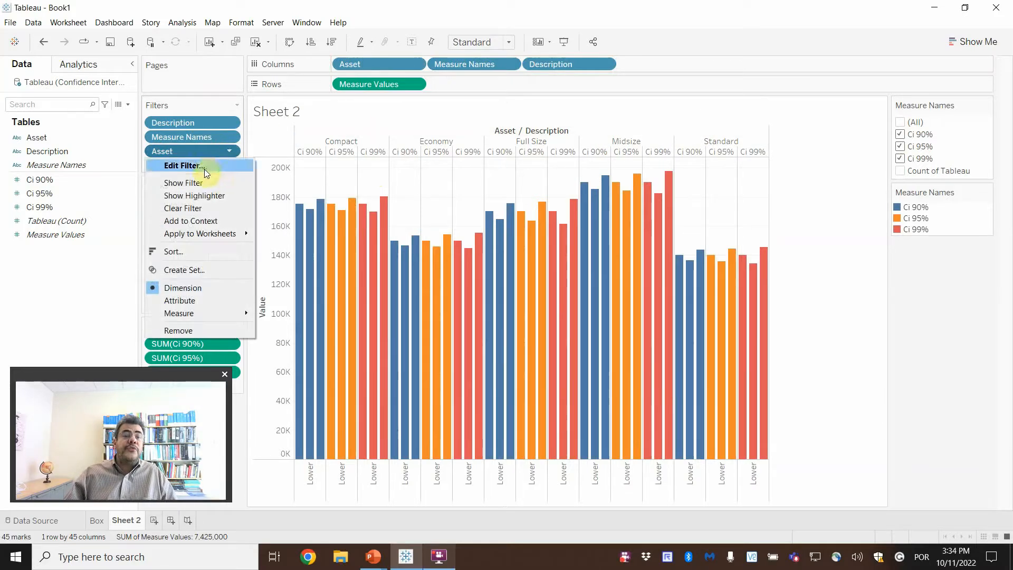
pyautogui.click(190, 182)
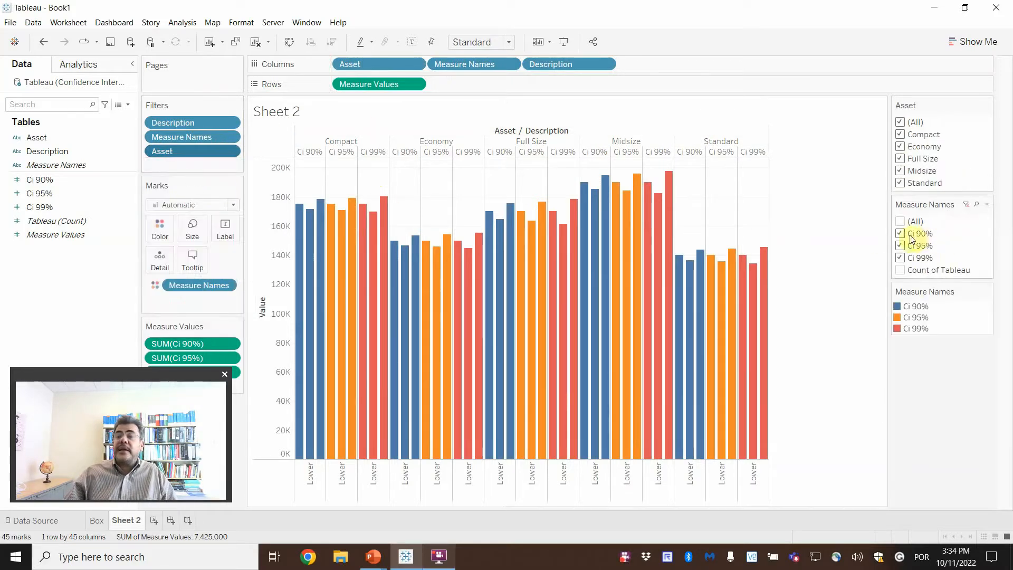
pyautogui.click(901, 123)
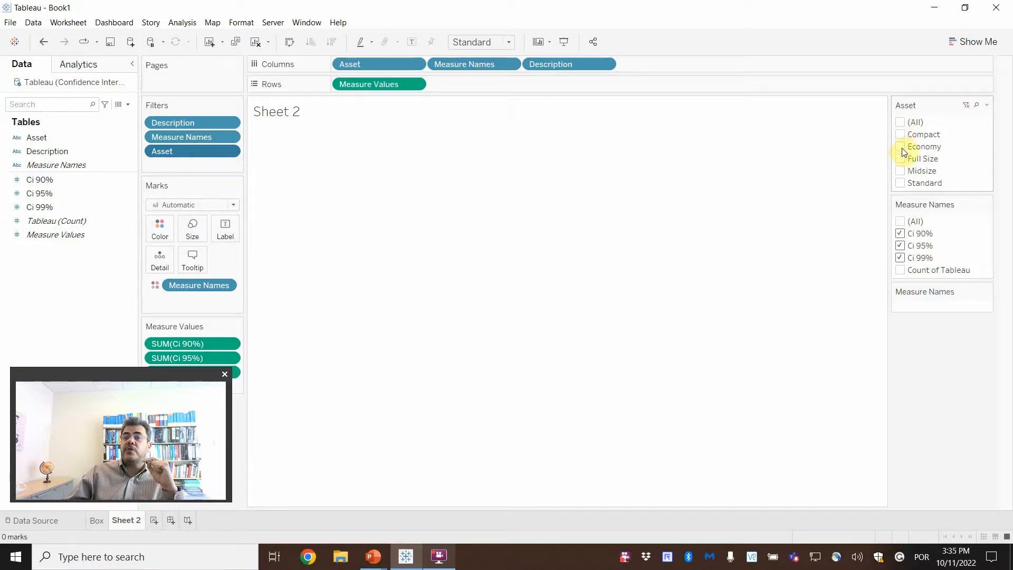
pyautogui.click(900, 135)
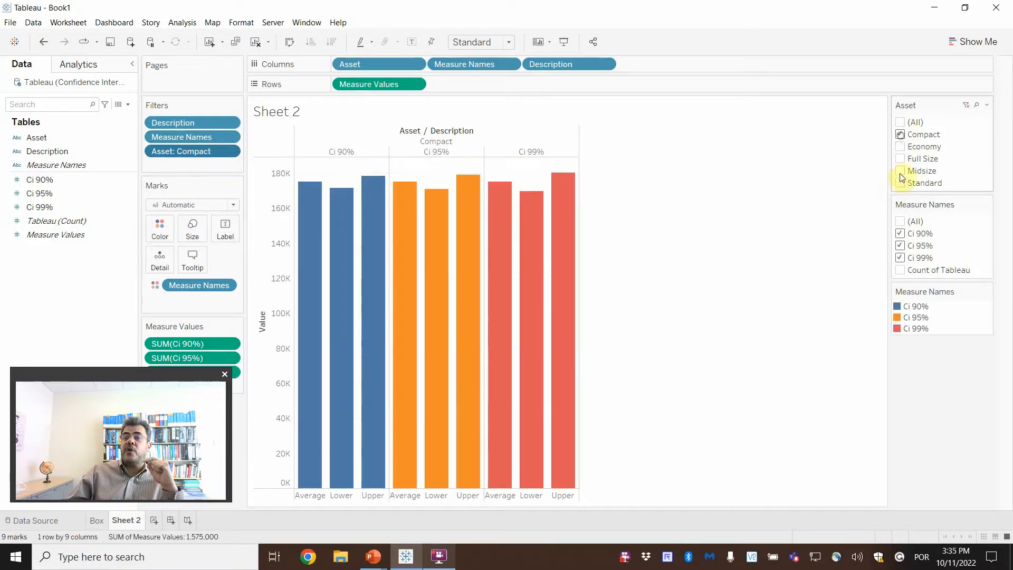
# - Restrict the measures to Ci 95% and sort the Description bars in ascending order
pyautogui.click(901, 234)
pyautogui.click(901, 258)
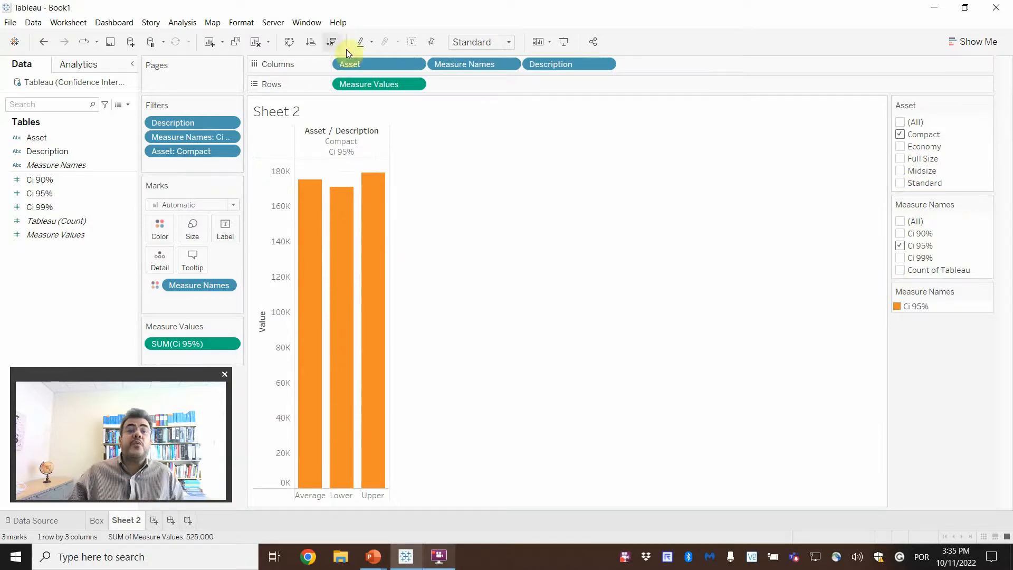
pyautogui.click(312, 43)
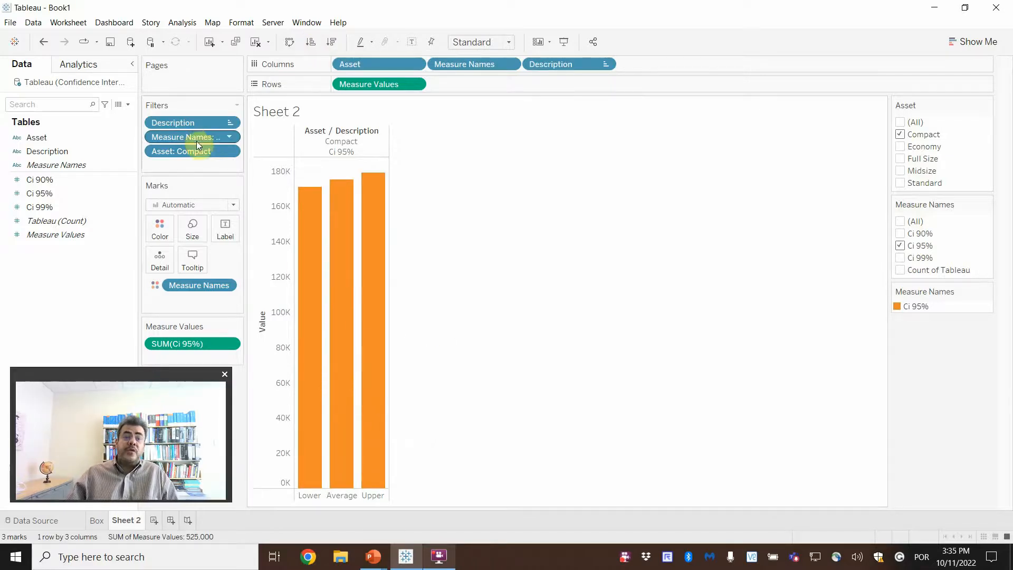
# - Exclude Average from the Description filter, keeping only Lower and Upper, and inspect the values of the two Compact bars
pyautogui.click(226, 124)
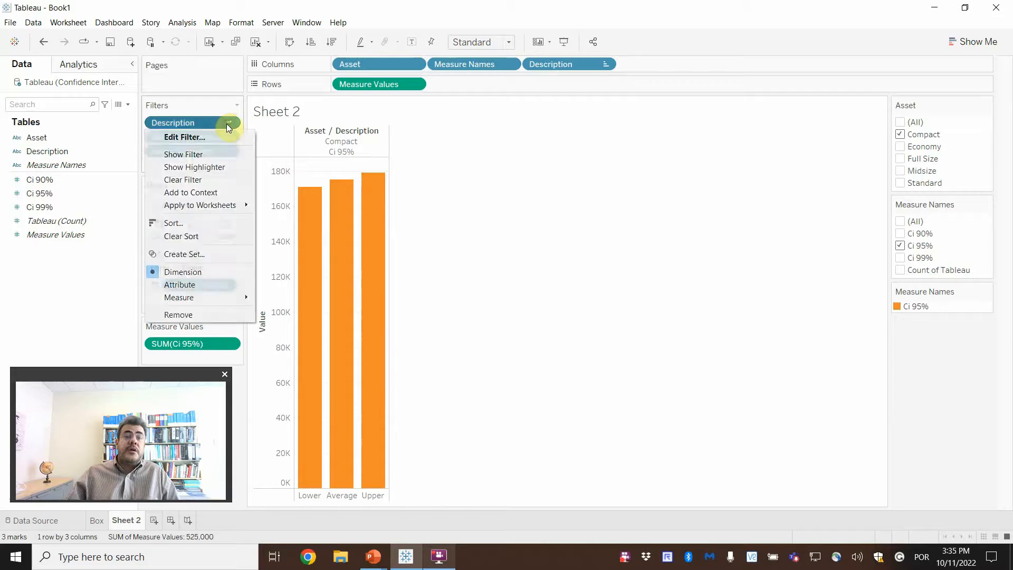
pyautogui.click(189, 138)
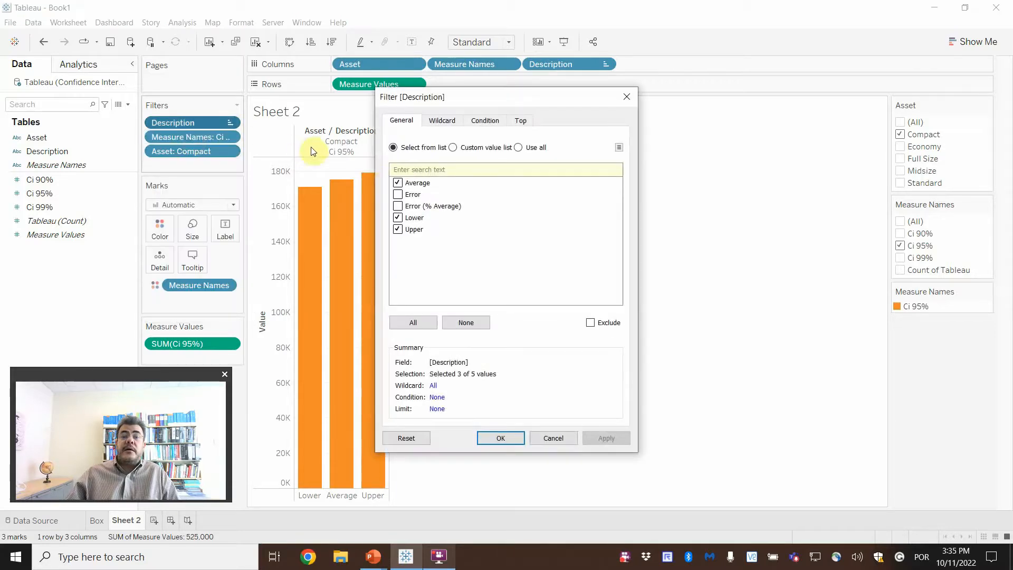
pyautogui.click(398, 183)
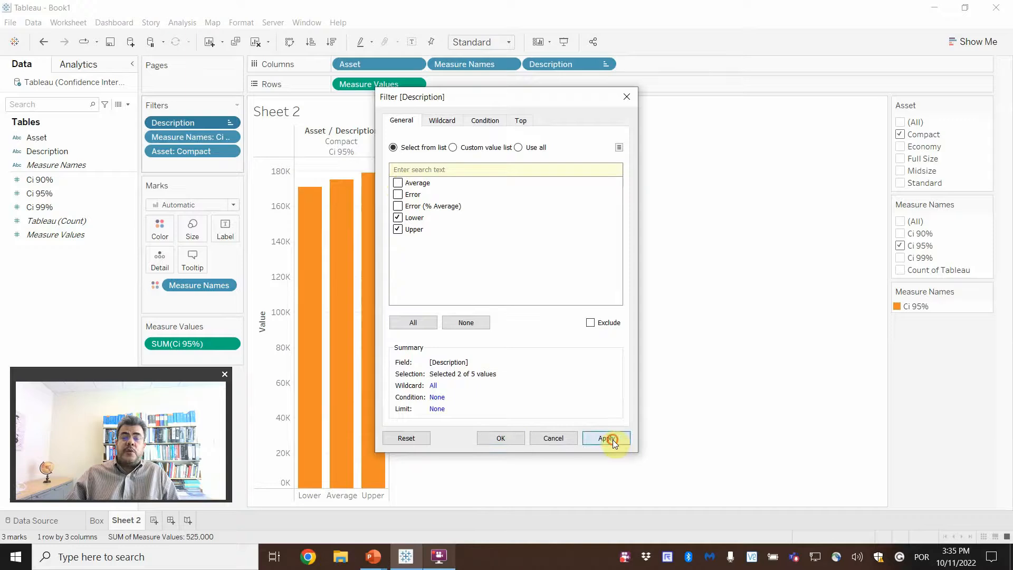
pyautogui.click(607, 438)
pyautogui.click(508, 438)
pyautogui.moveTo(331, 249)
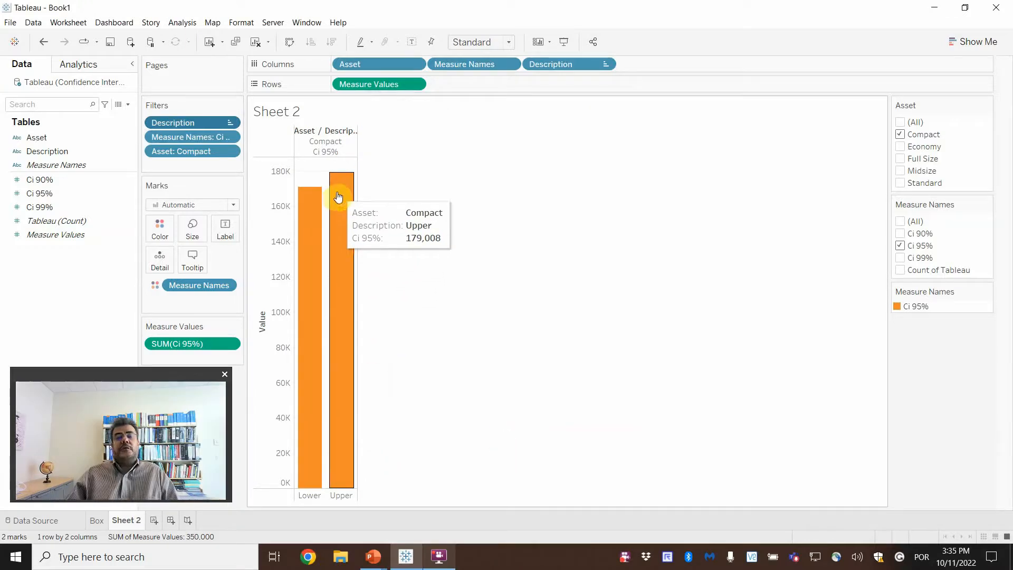
pyautogui.moveTo(315, 204)
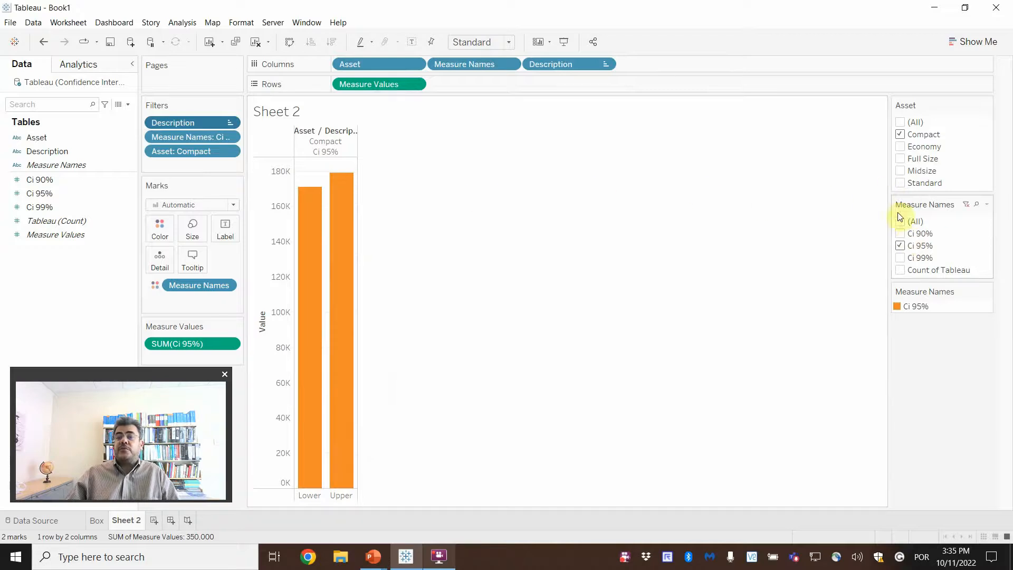
# - Include all asset classes and all measures in the chart
pyautogui.click(901, 147)
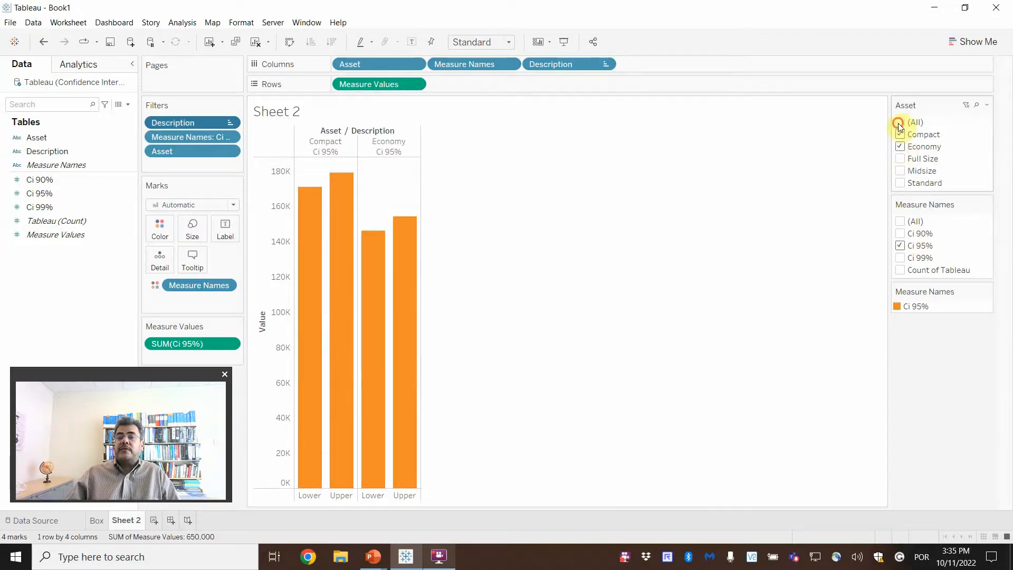
pyautogui.click(899, 123)
pyautogui.click(900, 221)
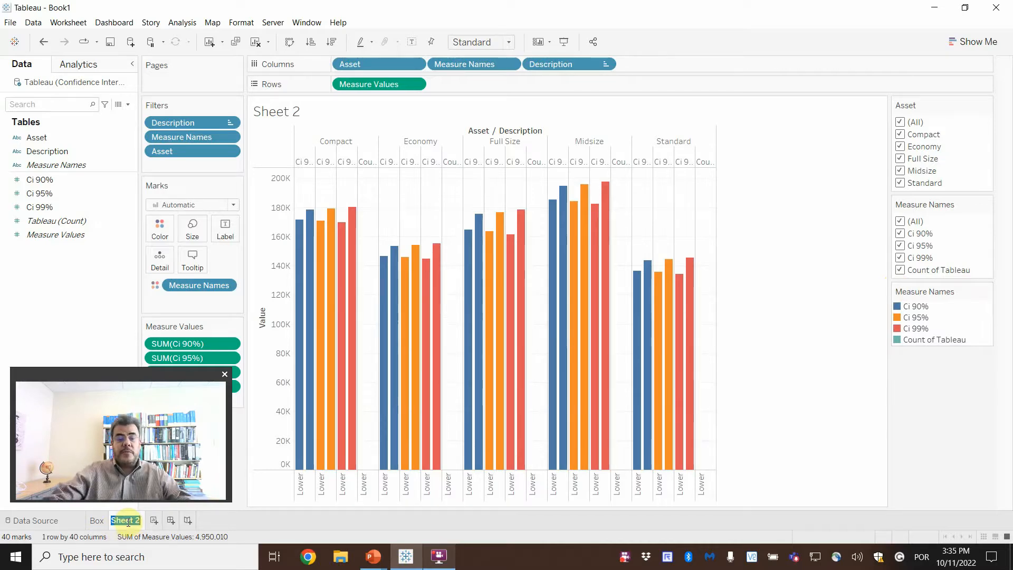
# - Rename the bar chart worksheet as Intervals
pyautogui.write('Combined')
pyautogui.press('Return')
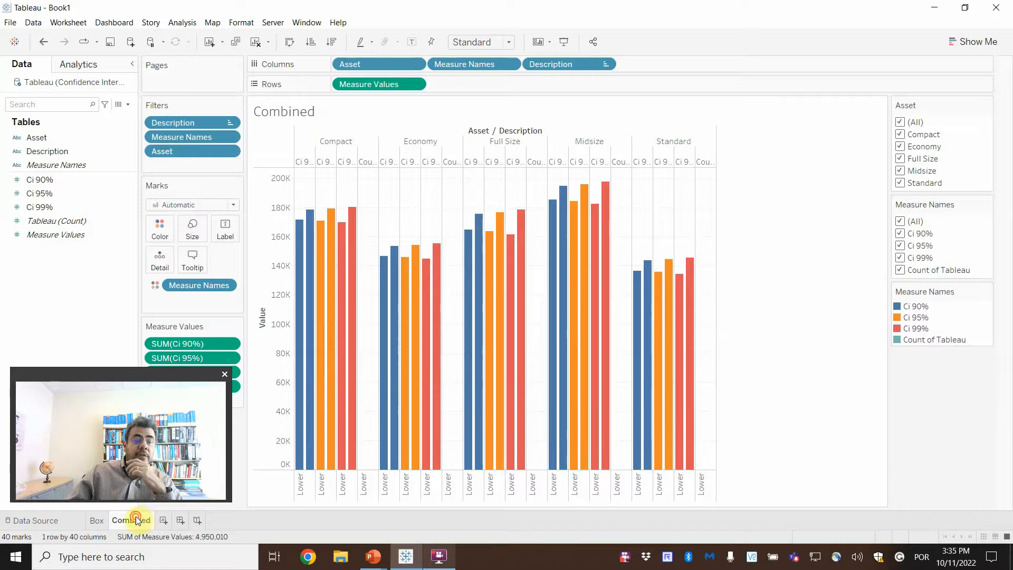
pyautogui.doubleClick(136, 520)
pyautogui.press('BackSpace')
pyautogui.write('Intervals')
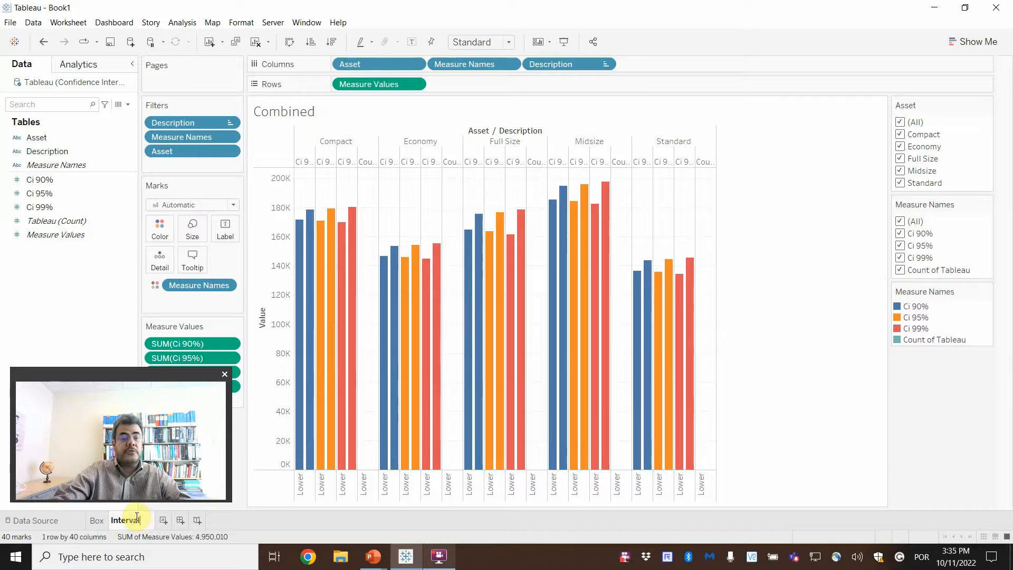
pyautogui.press('Return')
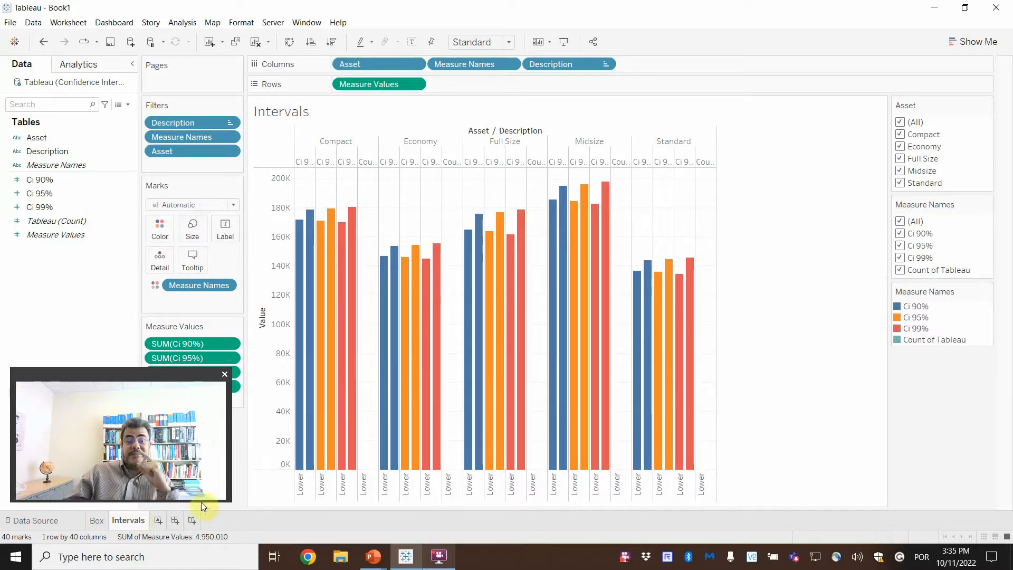
# - Duplicate the Intervals worksheet and rename the copy as Errors
pyautogui.rightClick(135, 523)
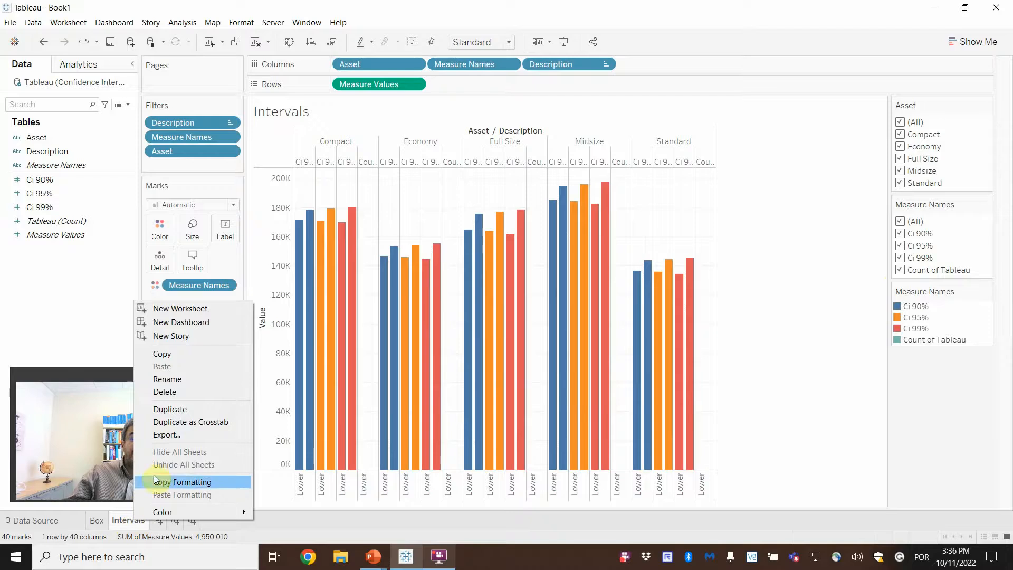
pyautogui.click(188, 413)
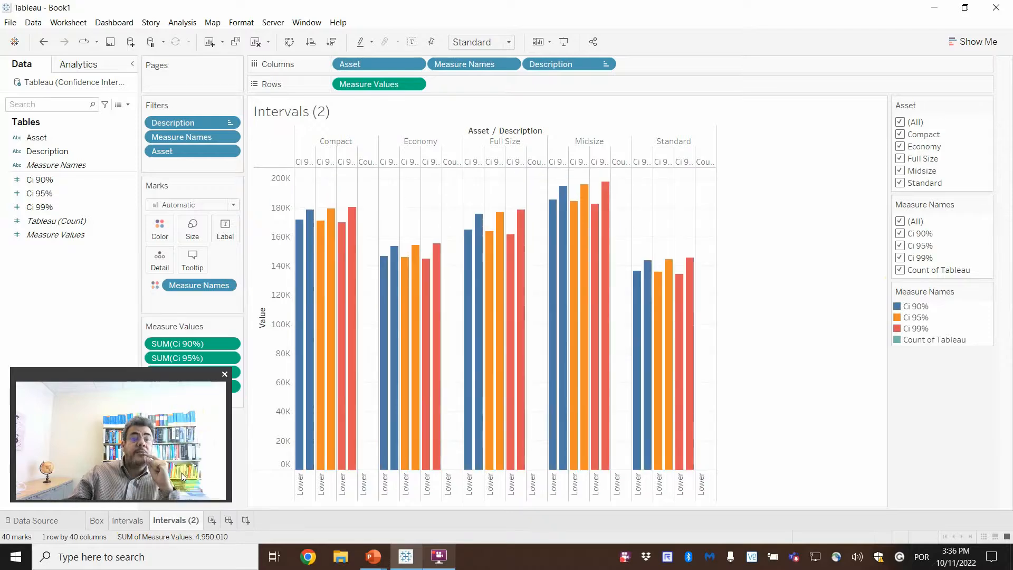
pyautogui.doubleClick(173, 522)
pyautogui.write('Erro')
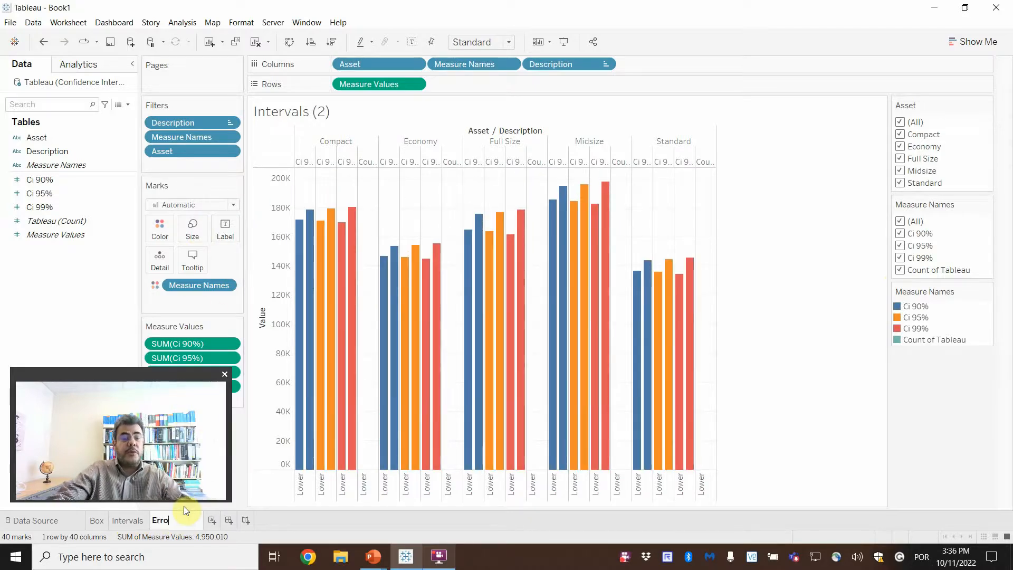
pyautogui.write('rs')
pyautogui.press('Return')
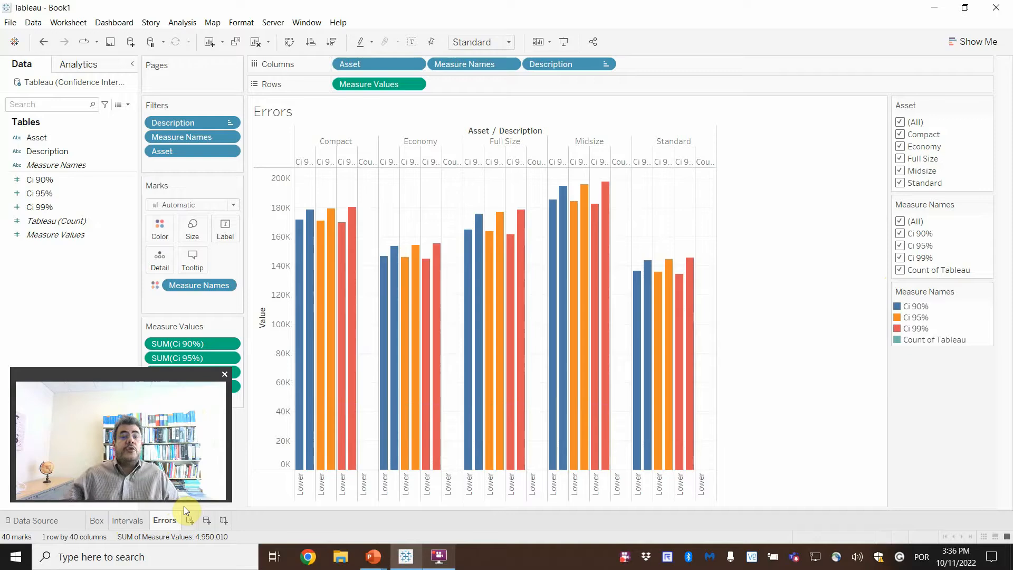
# - Restrict the Description filter of the Errors worksheet to Error only, excluding Lower and Upper
pyautogui.click(232, 123)
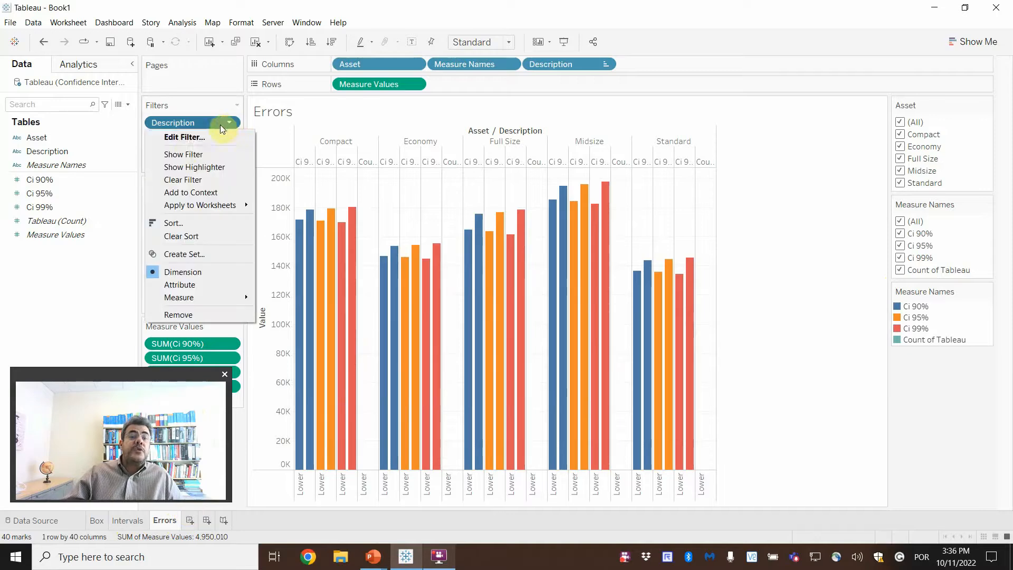
pyautogui.click(188, 141)
pyautogui.click(398, 218)
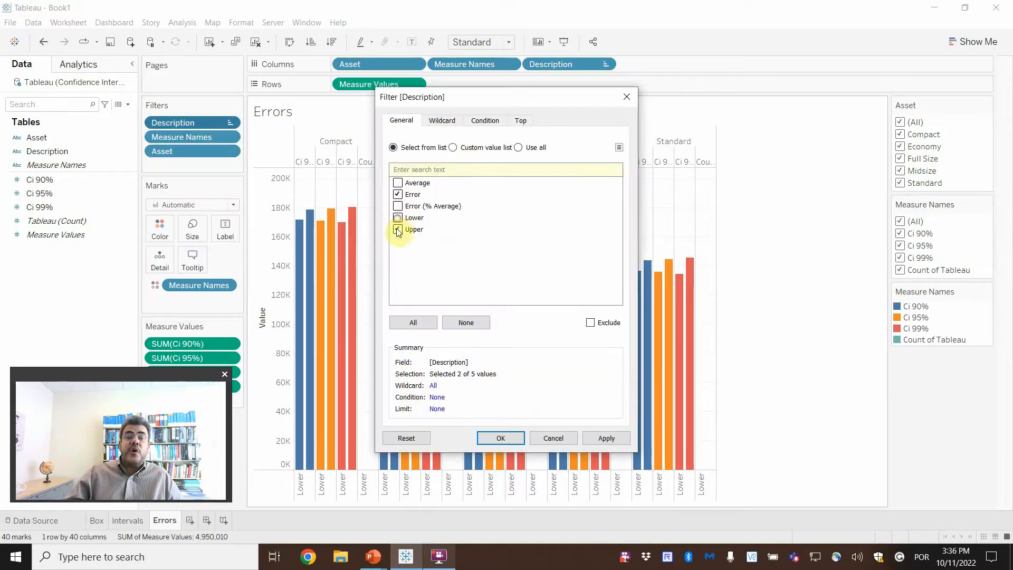
pyautogui.click(397, 230)
pyautogui.click(605, 438)
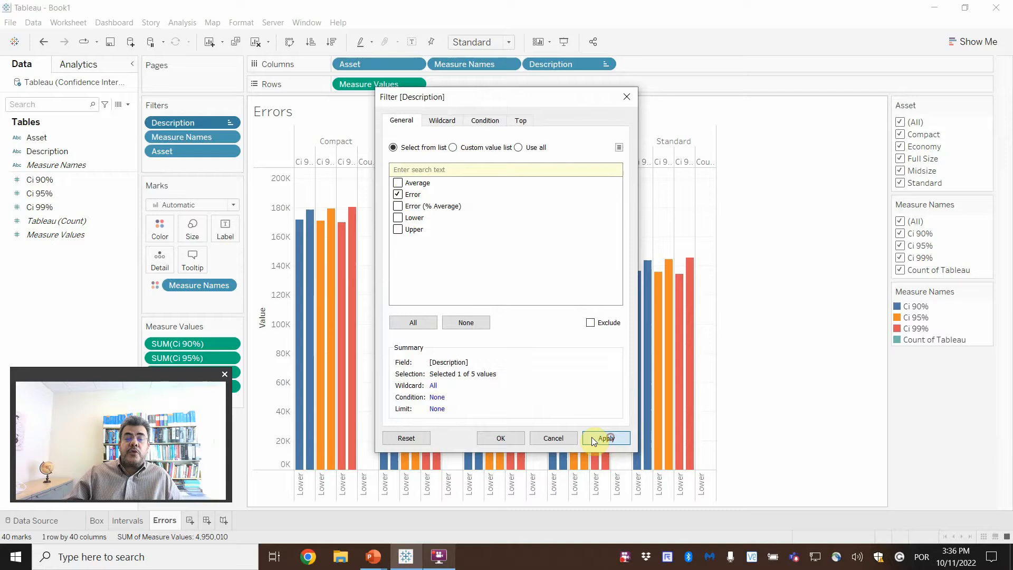
pyautogui.click(498, 439)
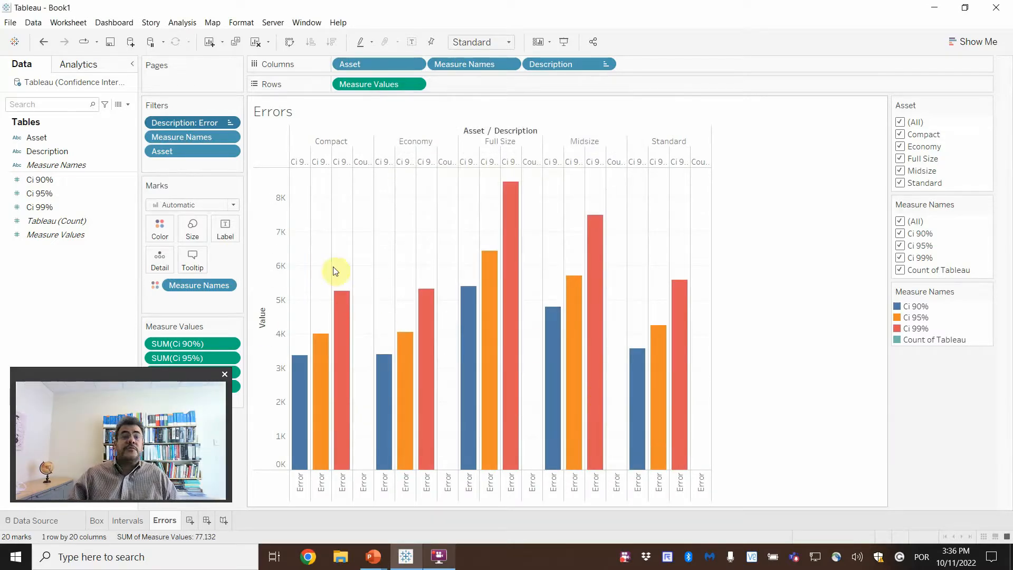
# - On the Intervals worksheet, apply the Asset filter to all worksheets using related data sources
pyautogui.click(128, 520)
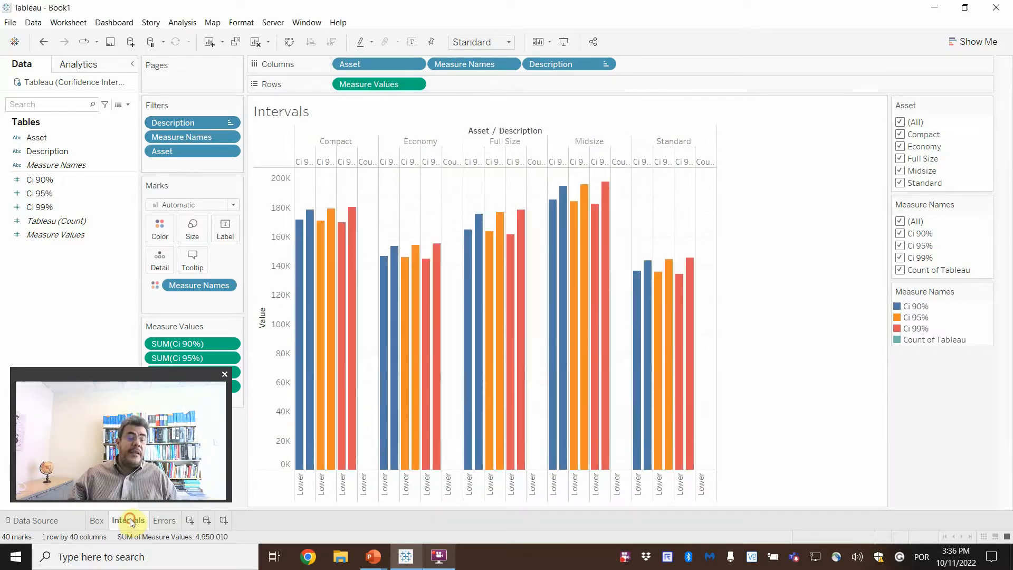
pyautogui.click(229, 136)
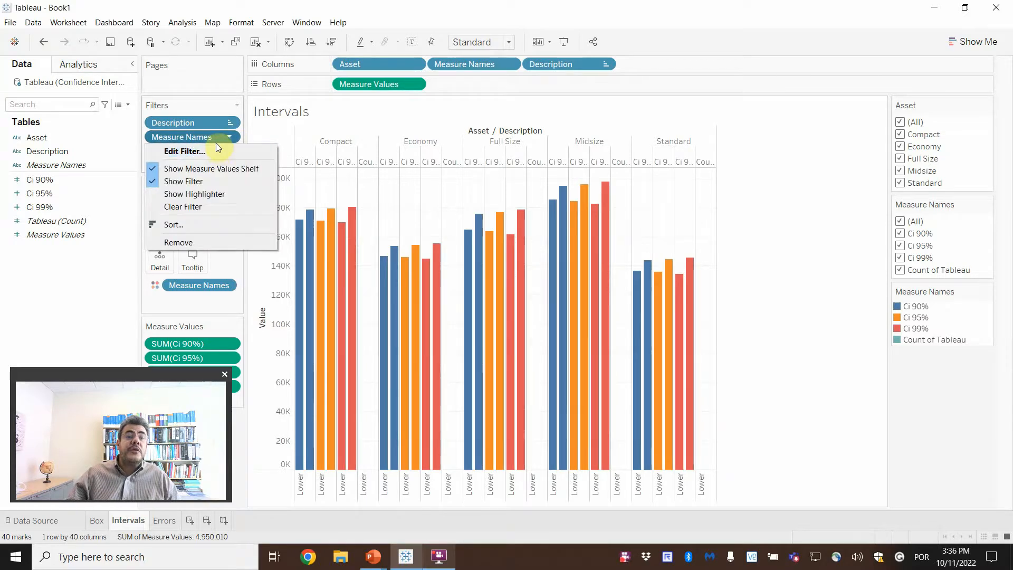
pyautogui.click(135, 255)
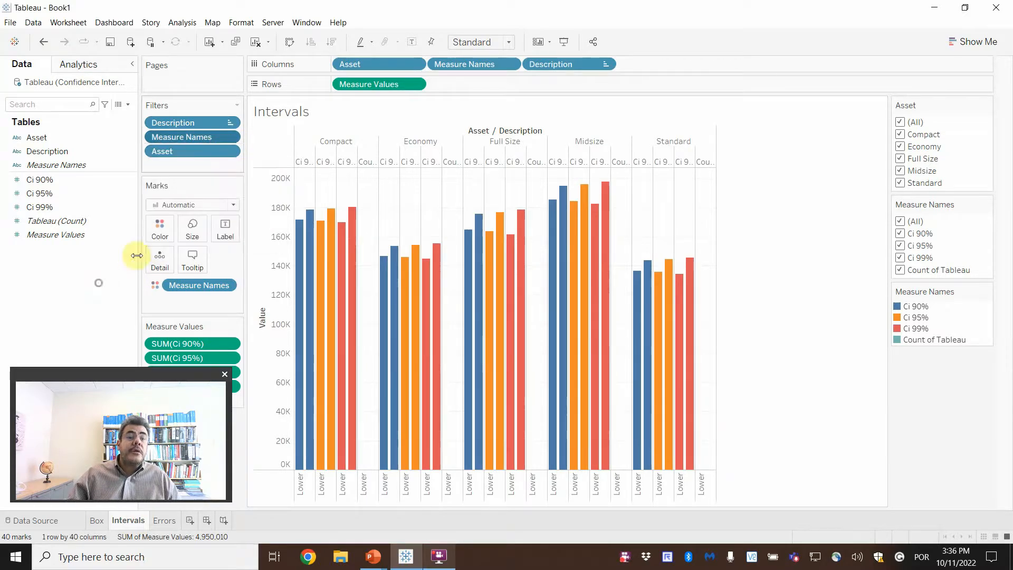
pyautogui.click(229, 150)
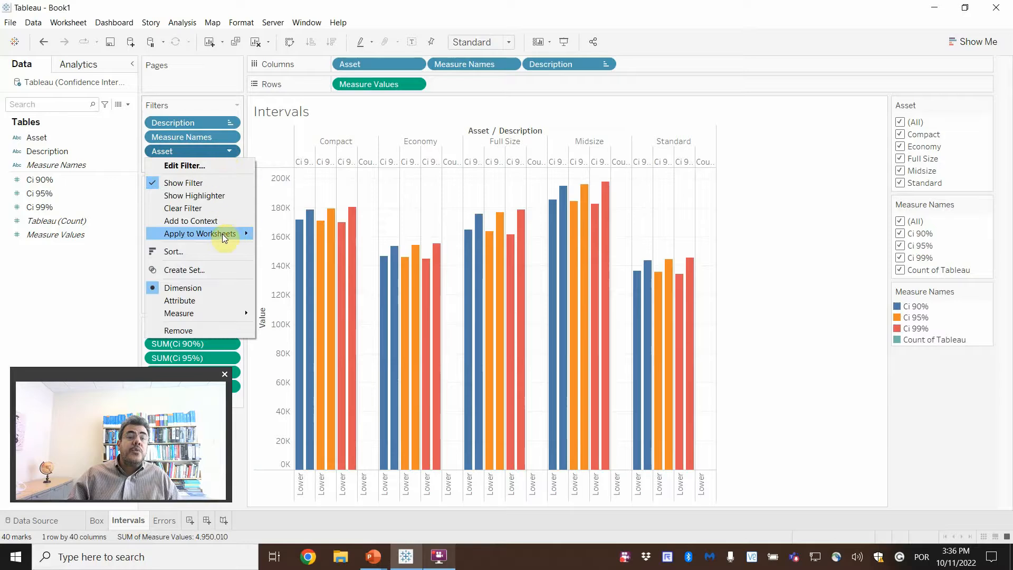
pyautogui.moveTo(225, 237)
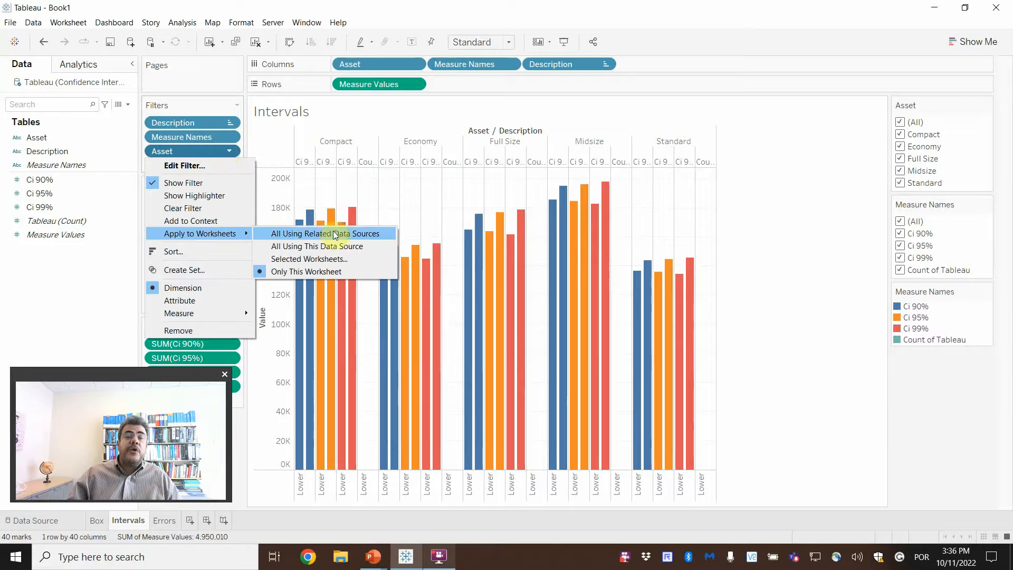
pyautogui.click(334, 233)
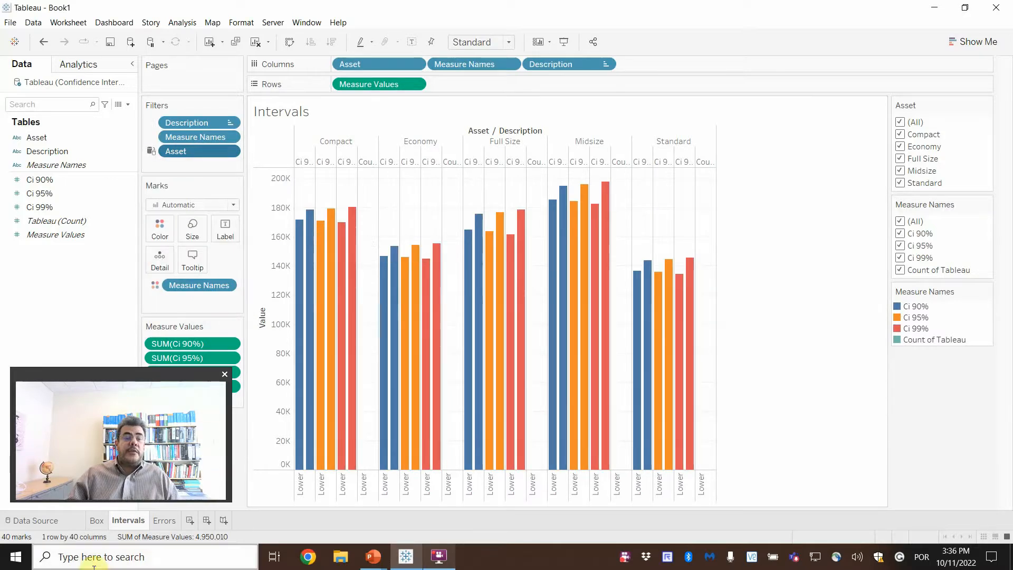
# - Exclude Ci 90% on the Errors worksheet, check the Intervals worksheet for the same change, and include Ci 90% again
pyautogui.click(165, 521)
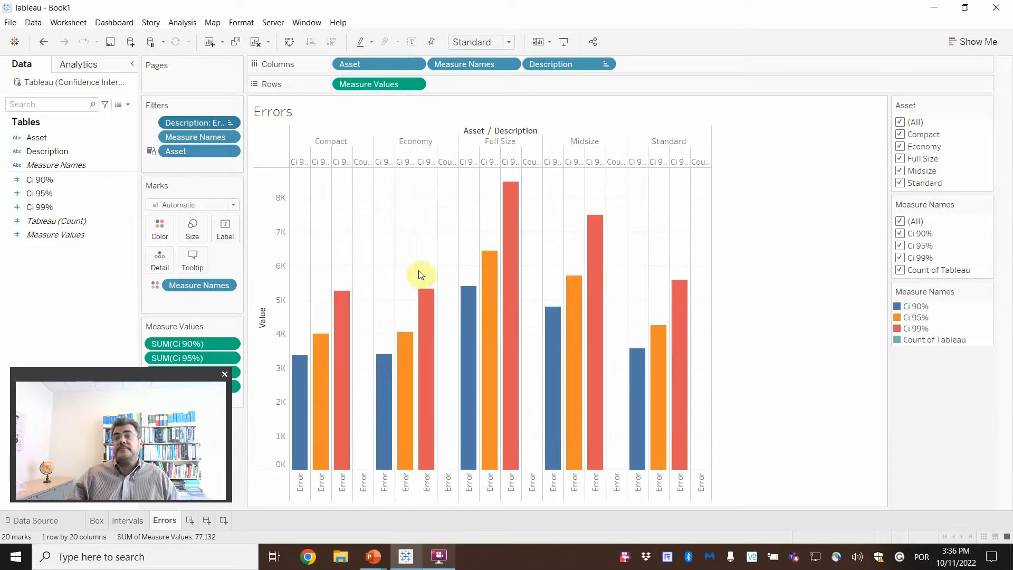
pyautogui.click(900, 236)
pyautogui.click(127, 520)
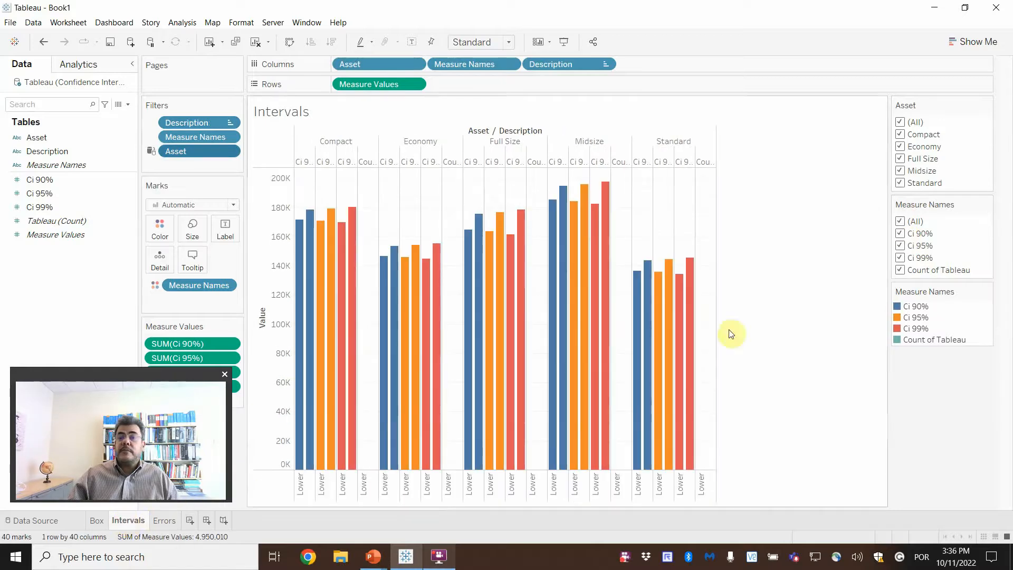
pyautogui.click(162, 520)
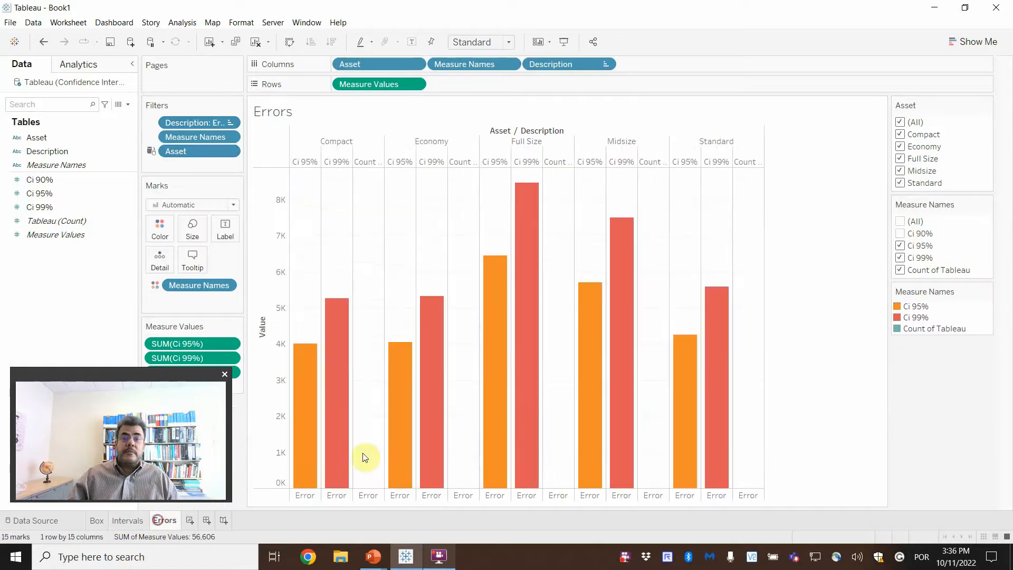
pyautogui.click(901, 233)
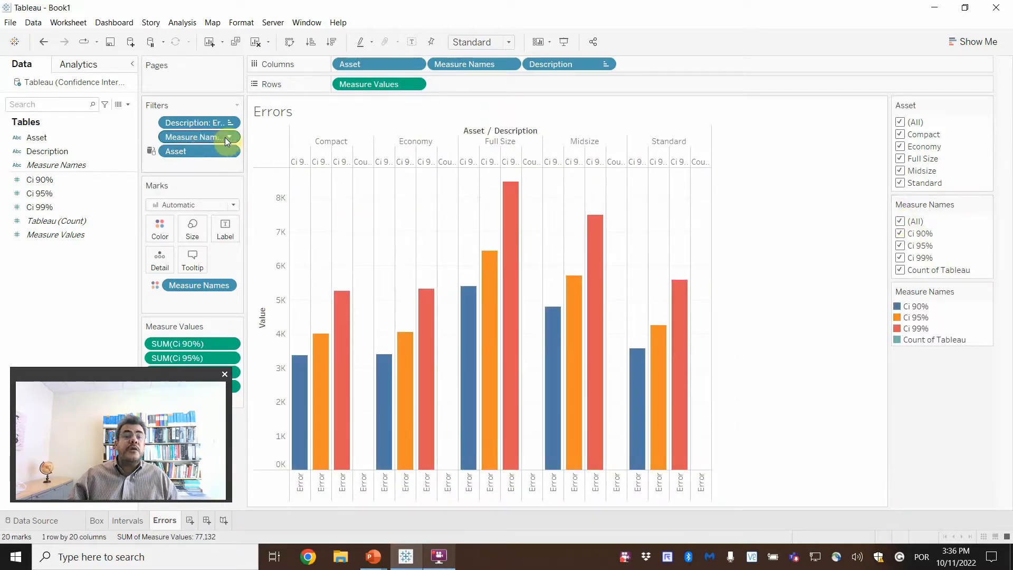
pyautogui.click(230, 138)
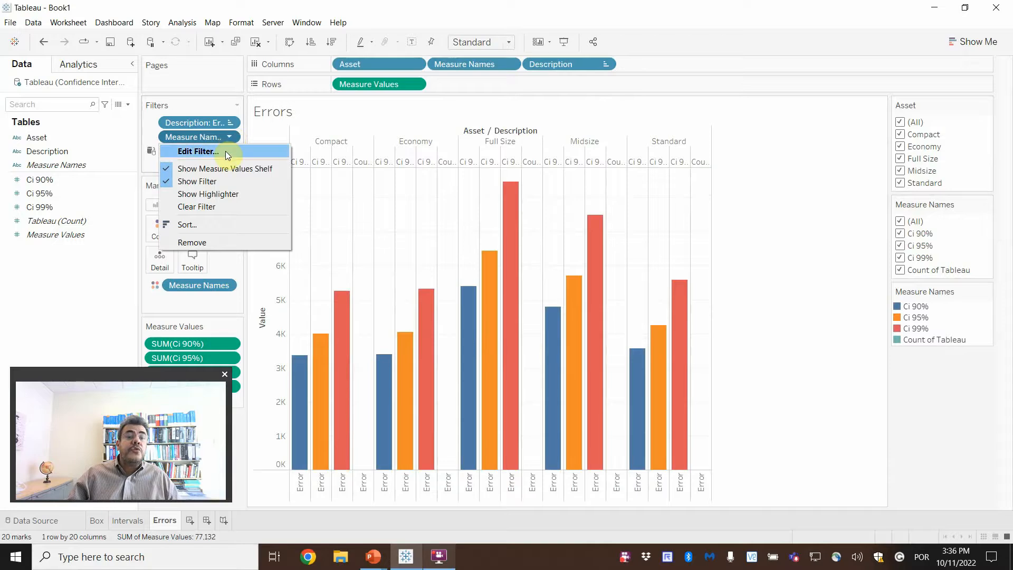
pyautogui.click(226, 151)
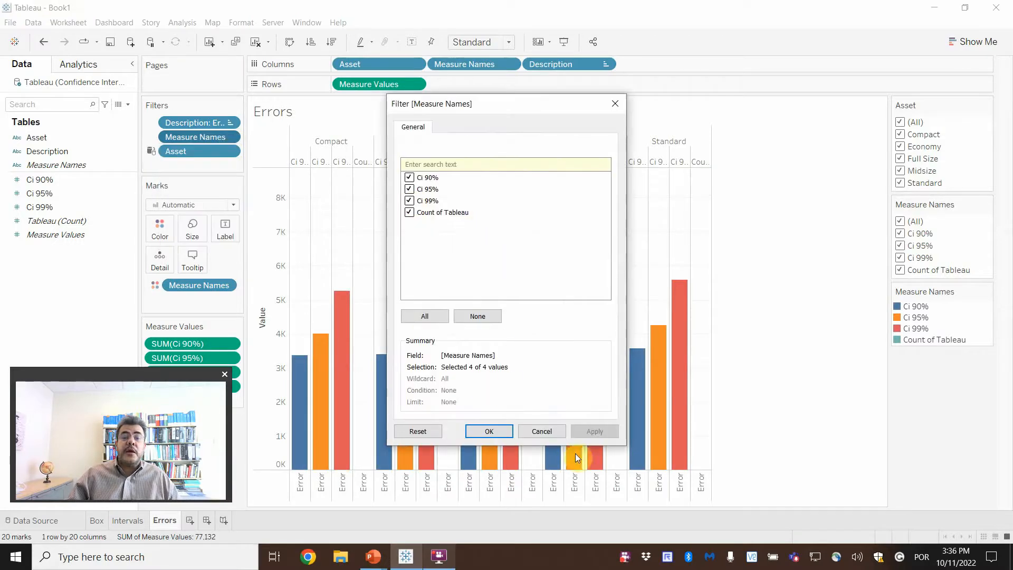
pyautogui.click(543, 431)
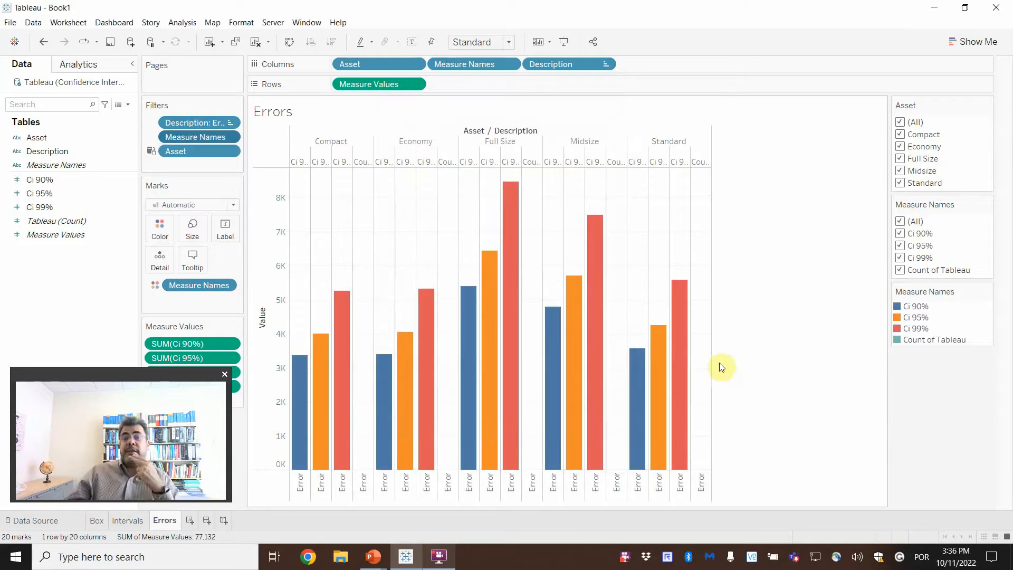
pyautogui.click(231, 123)
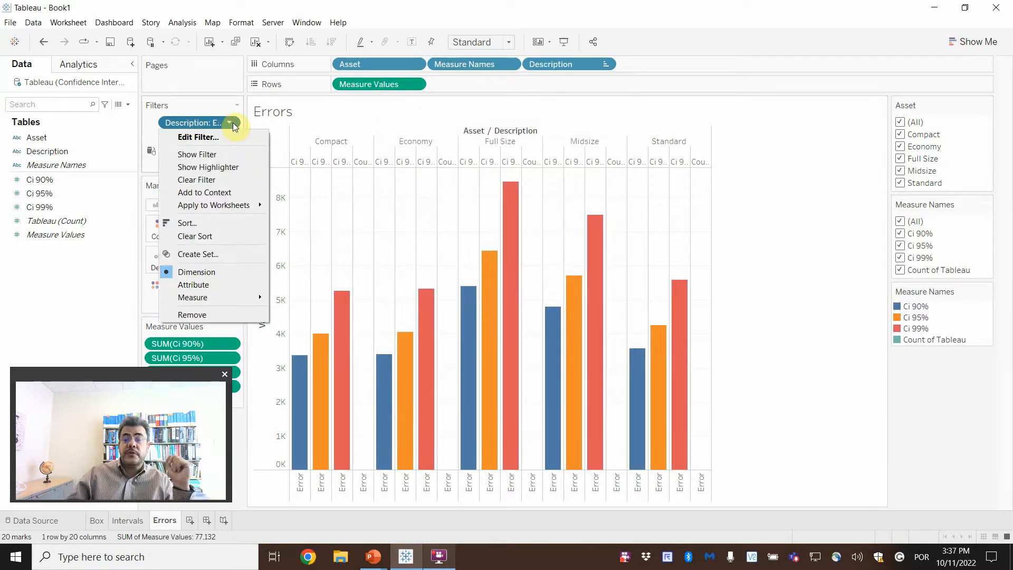
# - Exclude Count of Tableau from the measures shown on the Errors worksheet
pyautogui.click(899, 271)
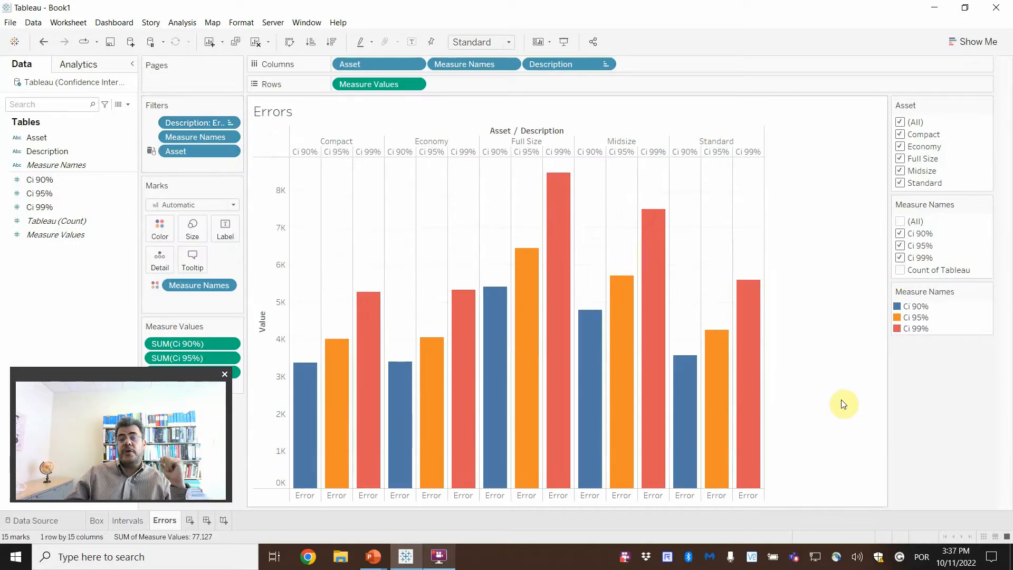
pyautogui.rightClick(165, 522)
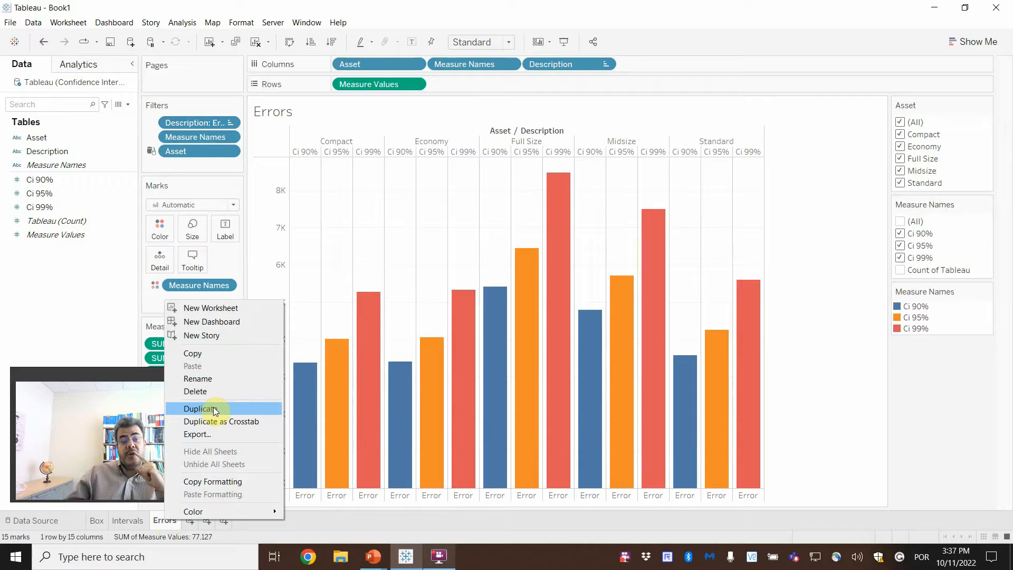
pyautogui.click(94, 320)
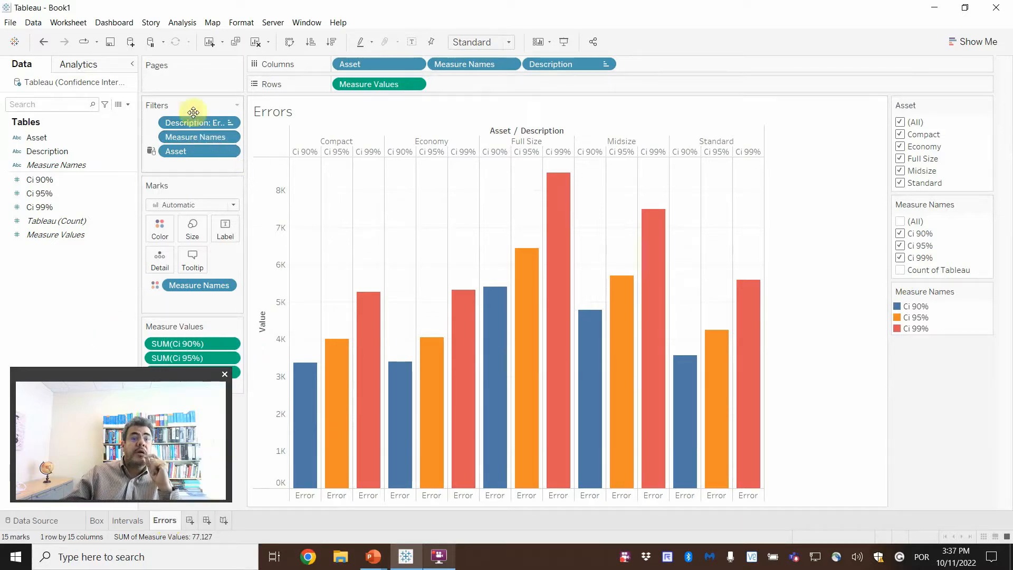
# - Duplicate the Errors worksheet and rename the copy Errors (%)
pyautogui.click(138, 523)
pyautogui.click(162, 521)
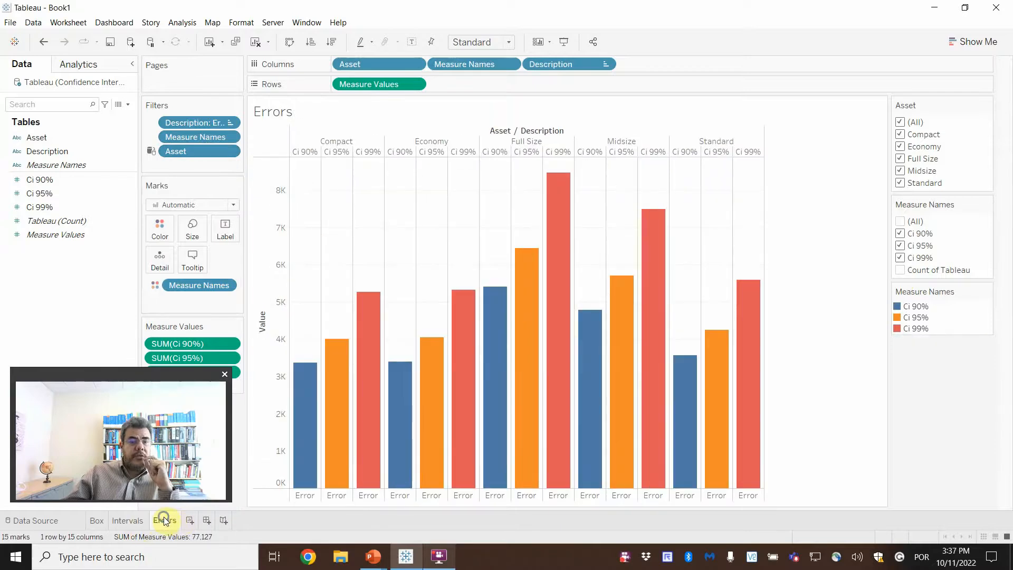
pyautogui.rightClick(165, 521)
pyautogui.click(206, 404)
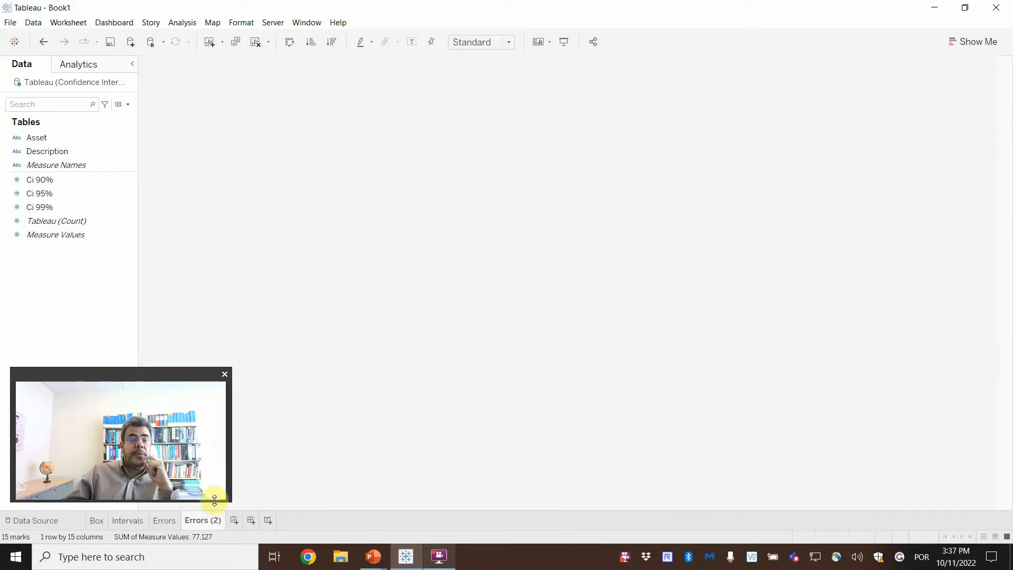
pyautogui.doubleClick(210, 520)
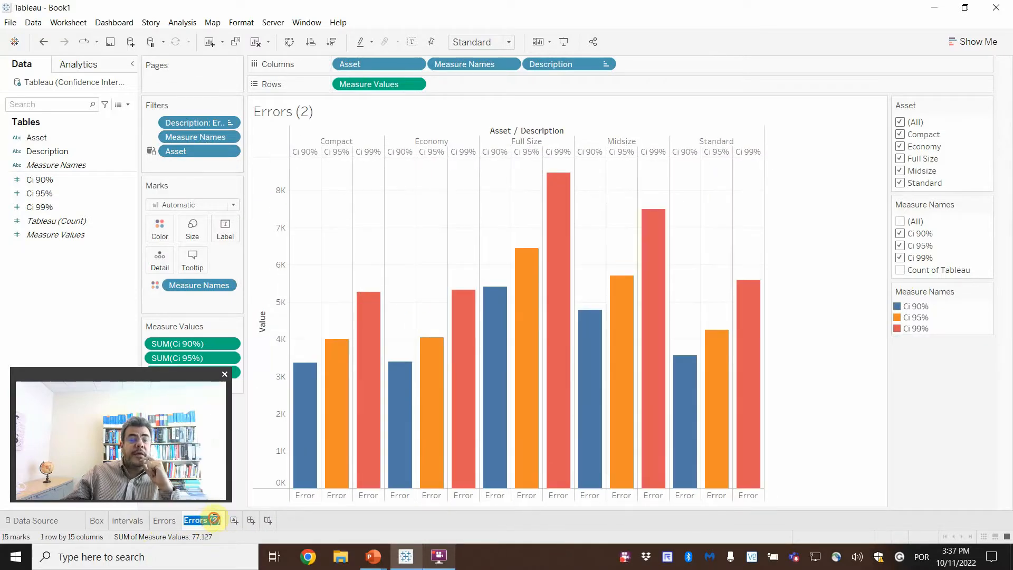
pyautogui.click(214, 520)
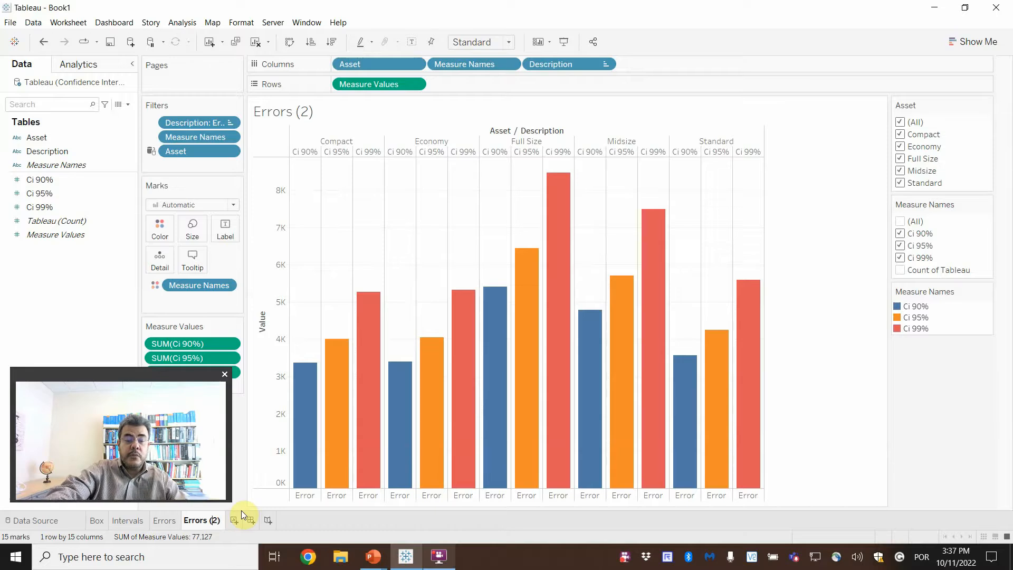
pyautogui.write('%')
pyautogui.press('Delete')
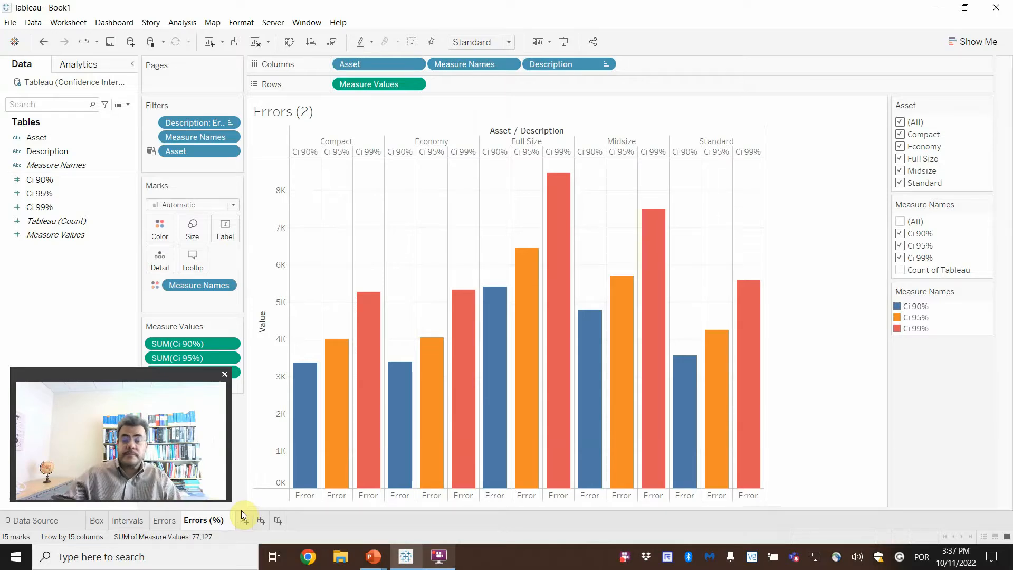
pyautogui.press('Return')
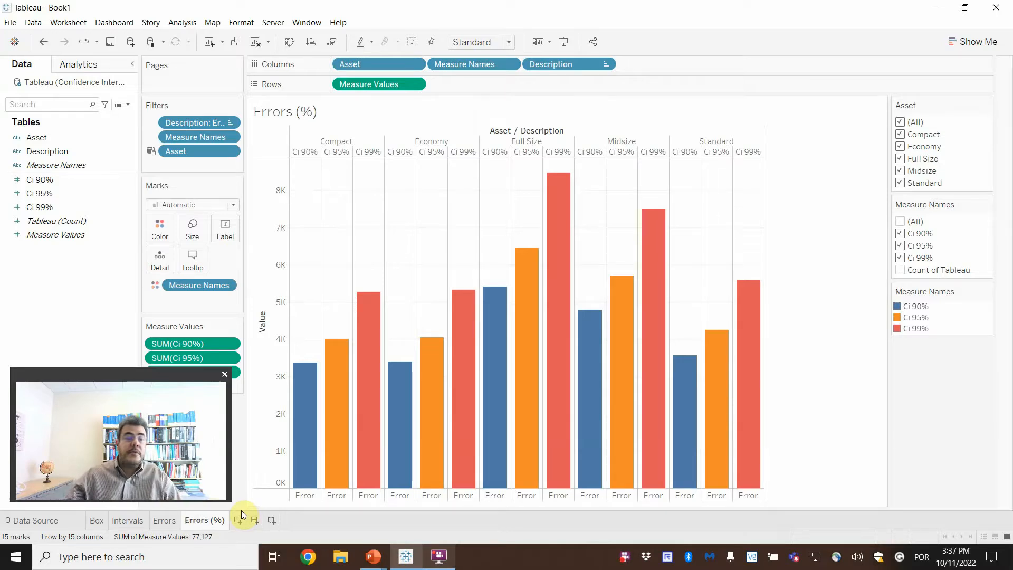
# - Restrict the Description filter of the Errors (%) worksheet to Error (% Average) only and compare the chart with the Errors worksheet
pyautogui.click(230, 123)
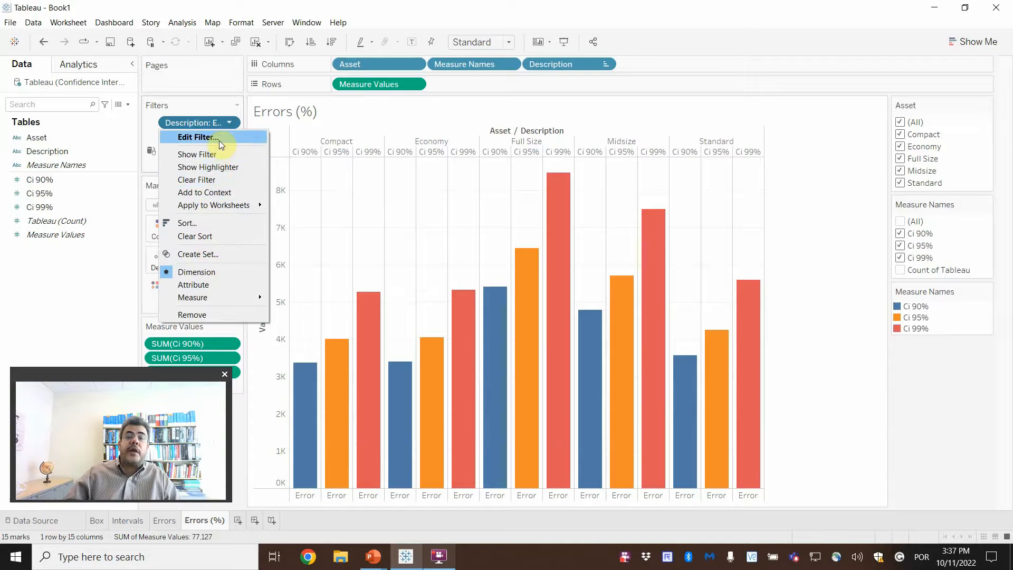
pyautogui.click(219, 140)
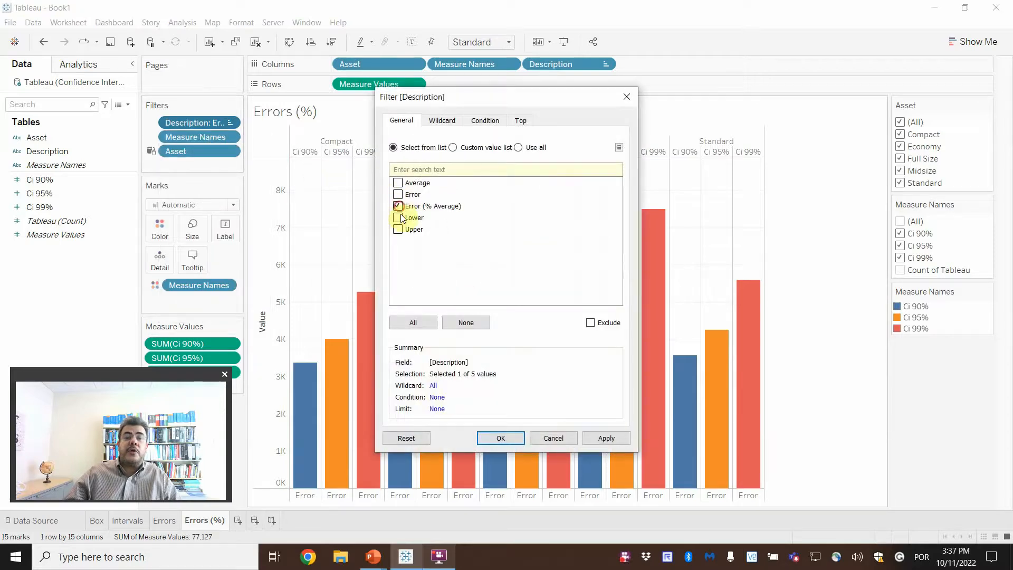
pyautogui.click(606, 438)
pyautogui.click(499, 438)
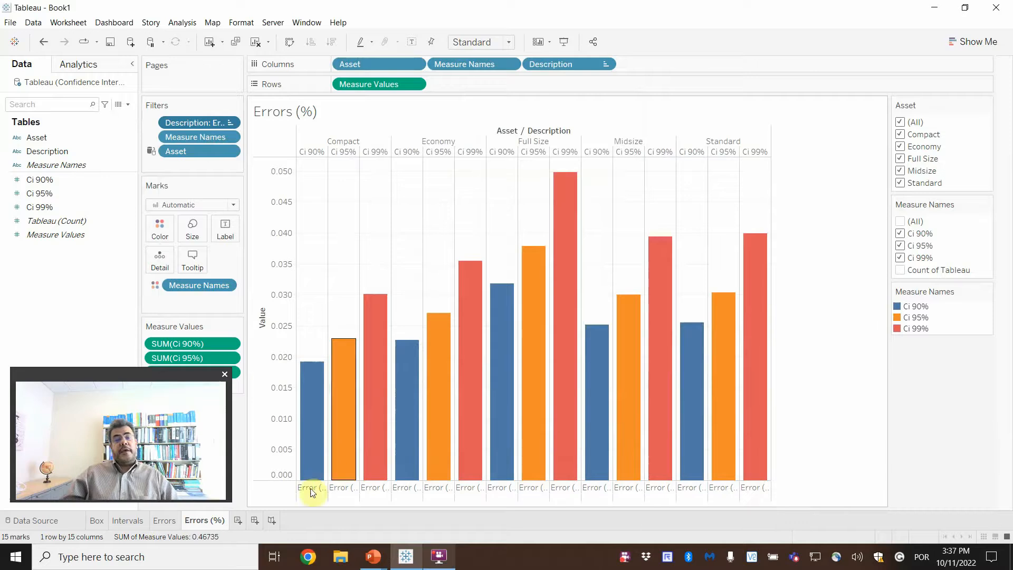
pyautogui.click(164, 522)
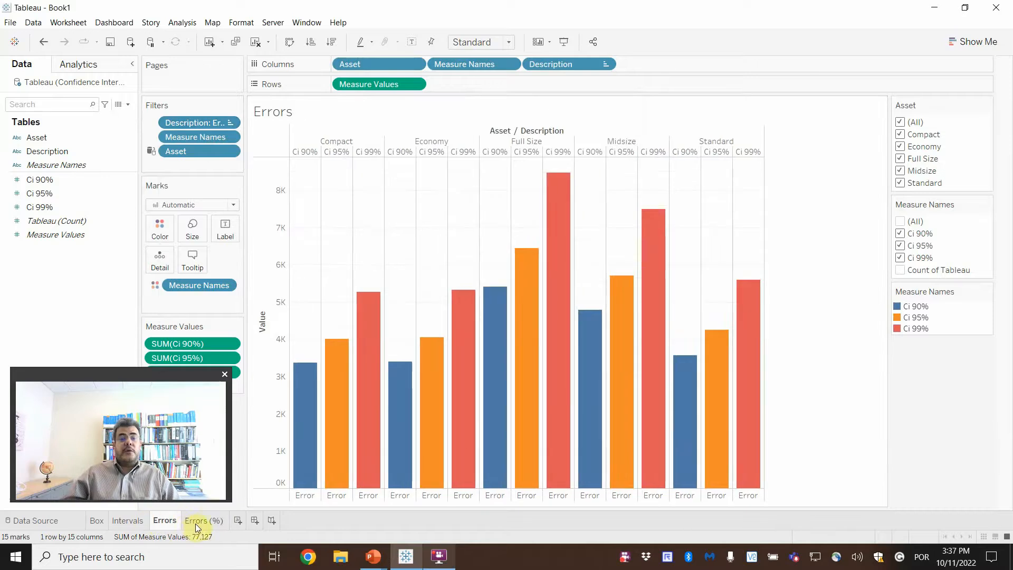
pyautogui.click(196, 521)
pyautogui.click(165, 523)
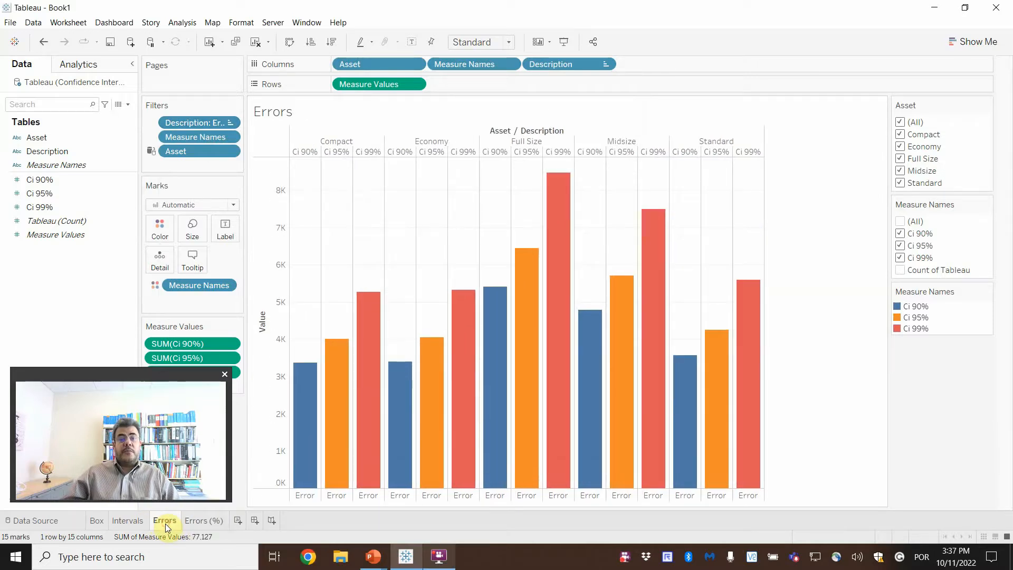
pyautogui.click(207, 520)
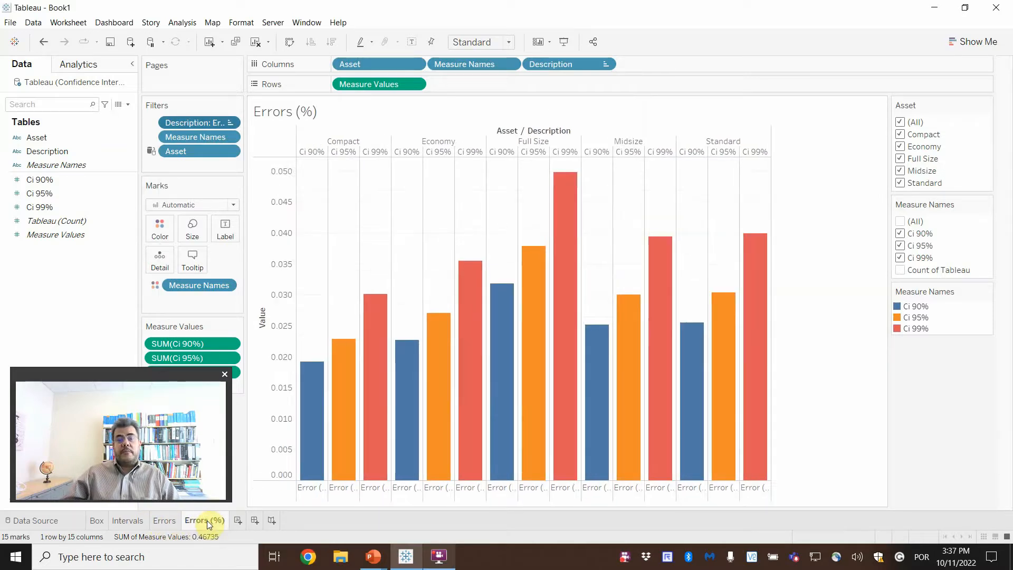
# - Create a dashboard with the Box sheet above the Intervals sheet, and exclude Count of Tableau from its measures
pyautogui.click(256, 520)
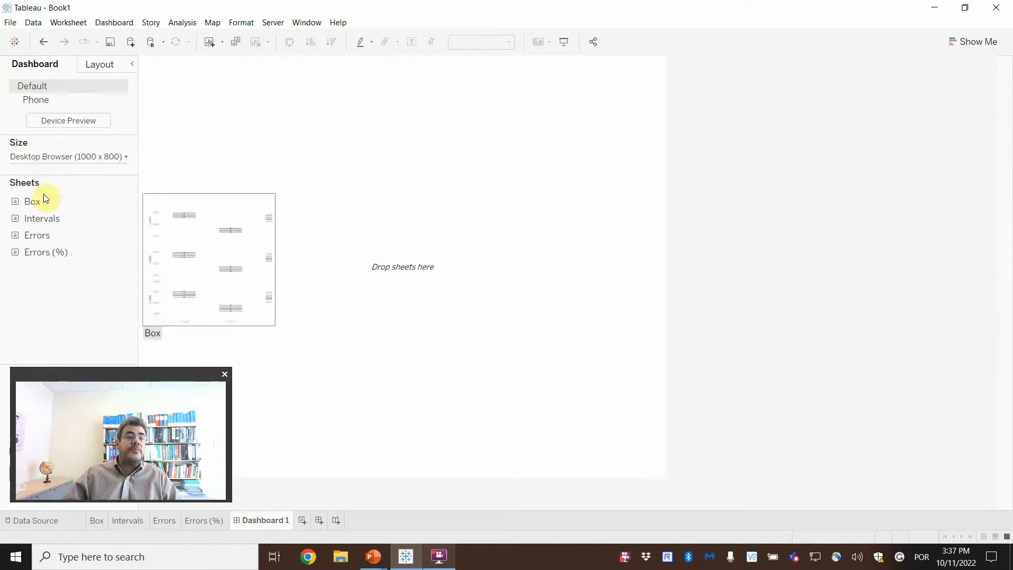
pyautogui.moveTo(36, 201); pyautogui.dragTo(294, 167)
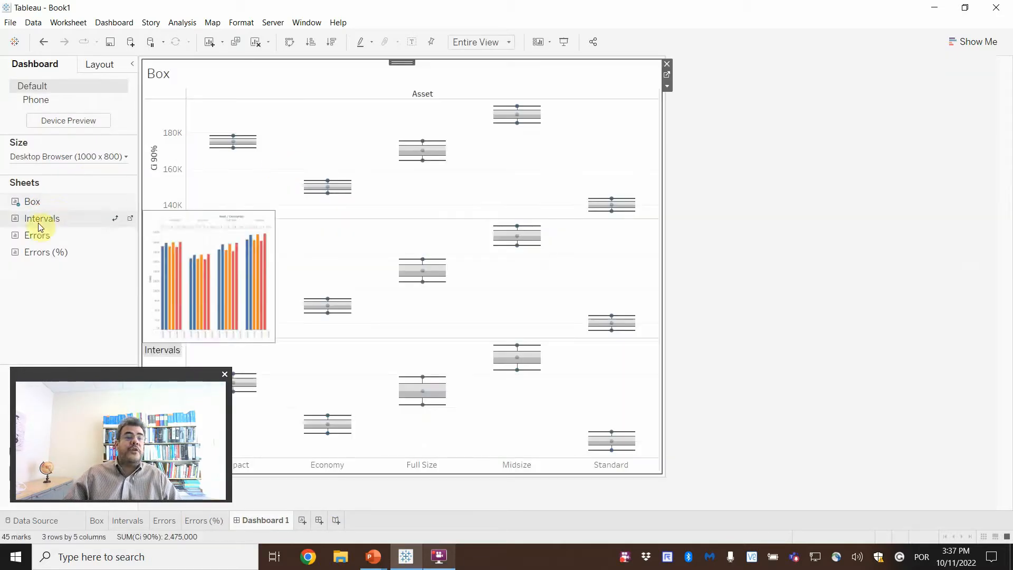
pyautogui.moveTo(37, 221)
pyautogui.mouseDown()
pyautogui.moveTo(236, 373)
pyautogui.moveTo(304, 400)
pyautogui.mouseUp()
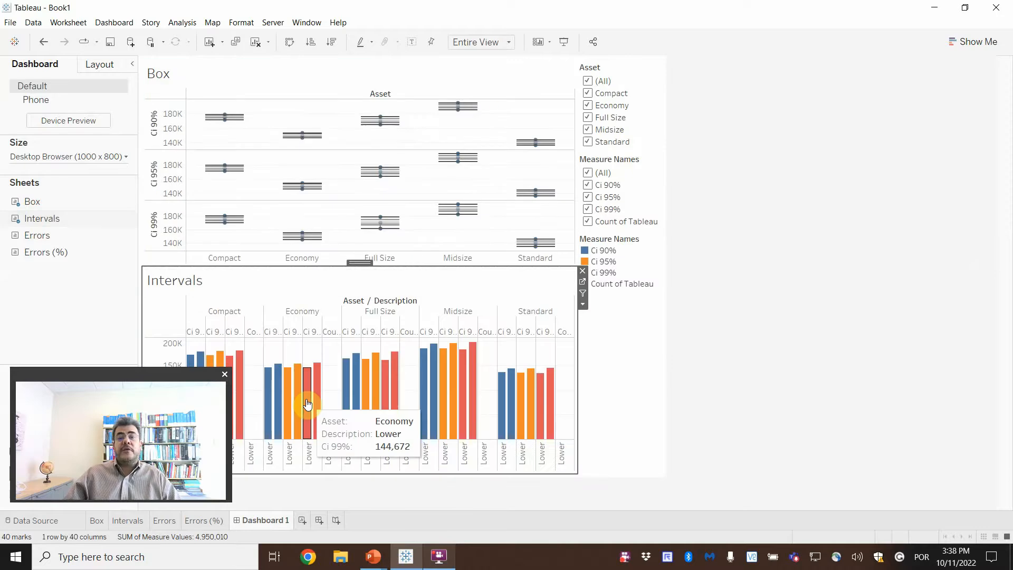
pyautogui.click(588, 222)
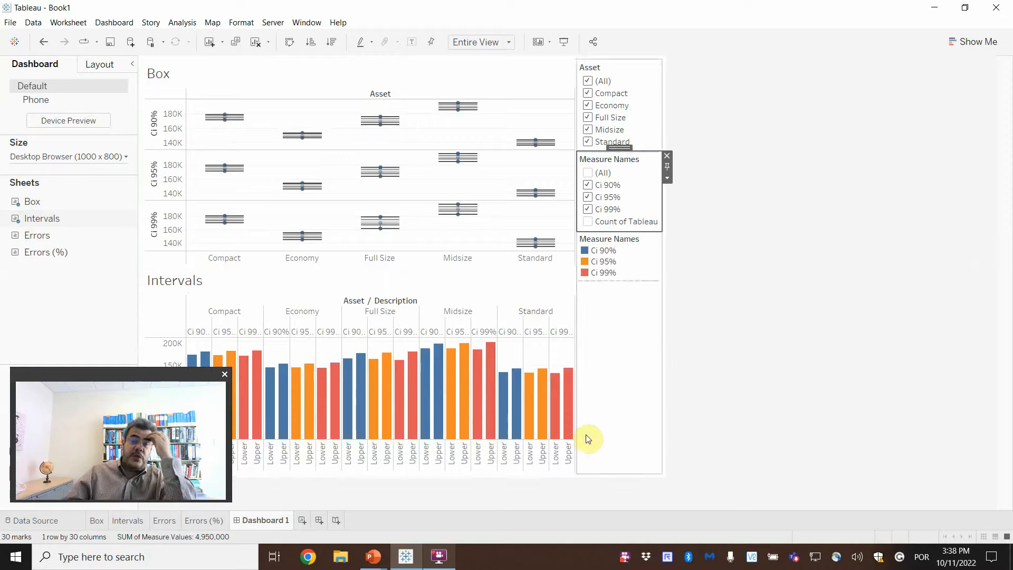
# - Test the dashboard's Measure Names filter by excluding Ci 90% and Ci 95%, and include both again
pyautogui.click(587, 185)
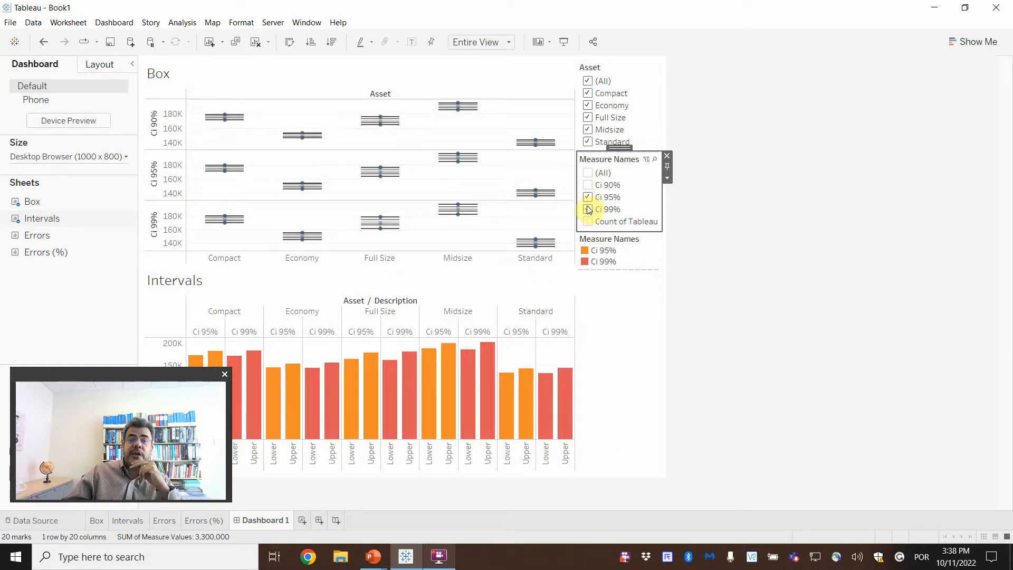
pyautogui.click(588, 197)
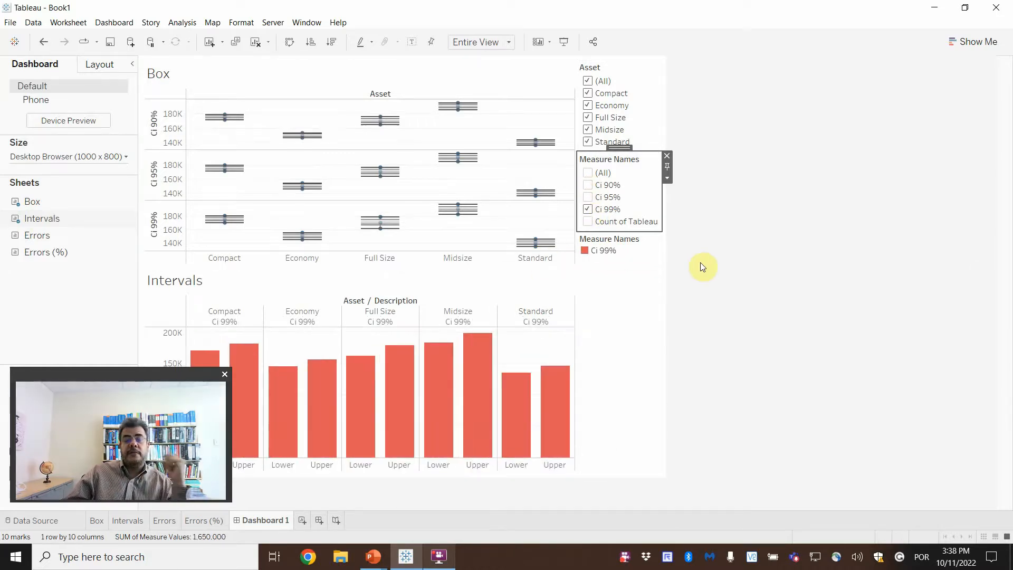
pyautogui.click(588, 197)
pyautogui.click(587, 185)
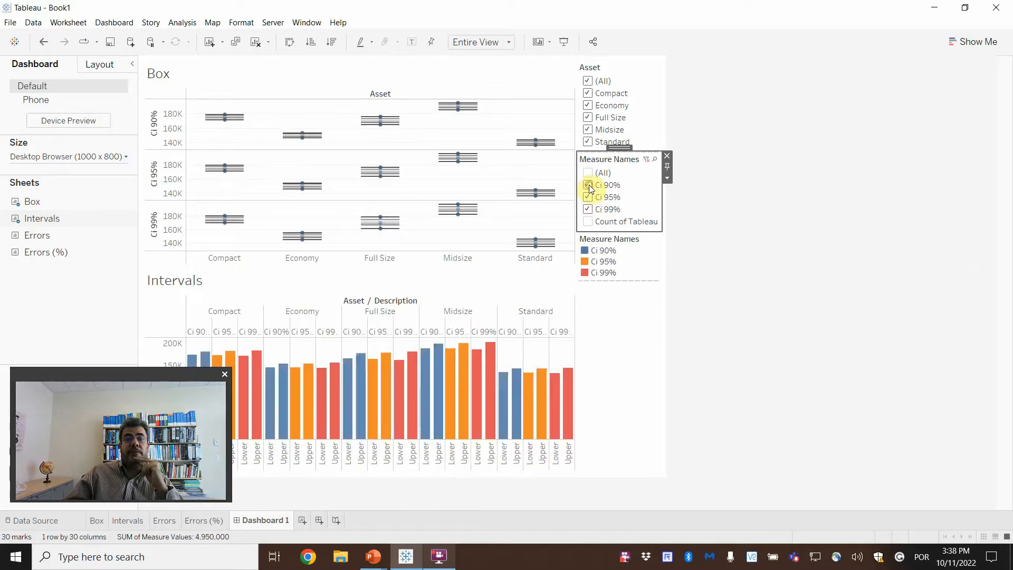
# - Try to rename the new dashboard Intervals
pyautogui.click(278, 518)
pyautogui.write('Intervals')
pyautogui.press('Return')
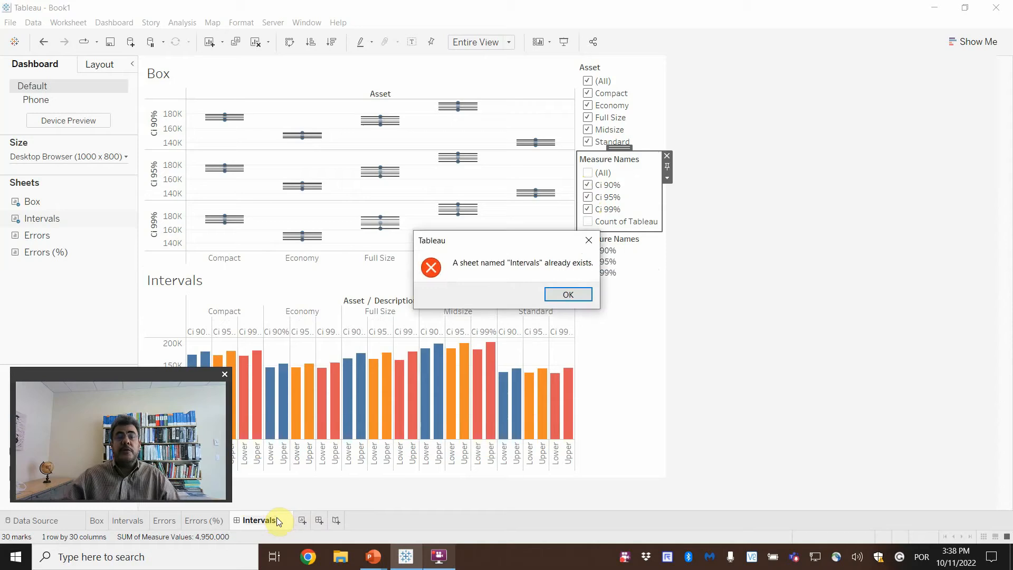
pyautogui.click(579, 300)
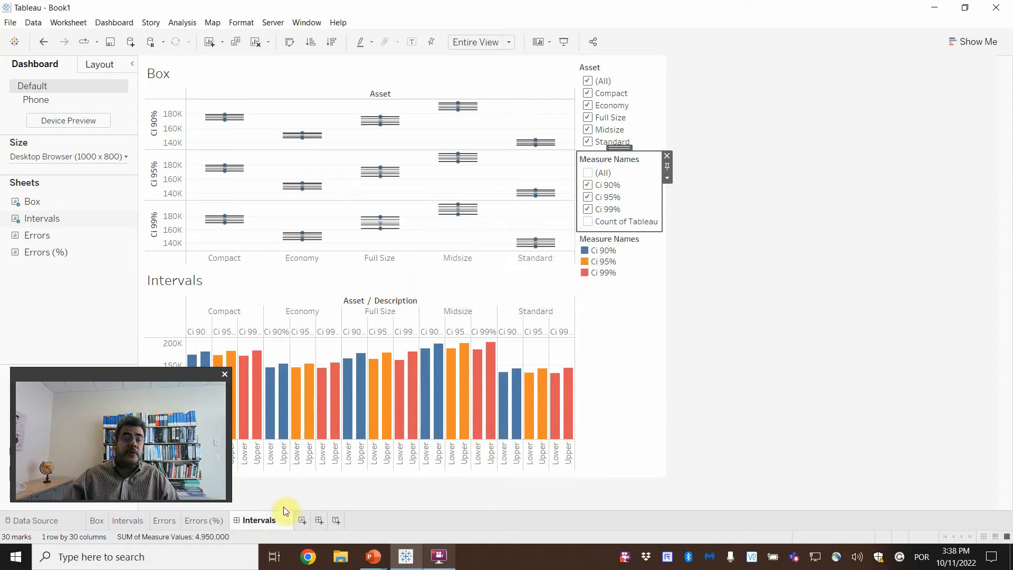
# - Extend the dashboard's name to Confidence Intervals
pyautogui.press('Left')
pyautogui.press('Left')
pyautogui.press('Left')
pyautogui.press('Left')
pyautogui.press('Left')
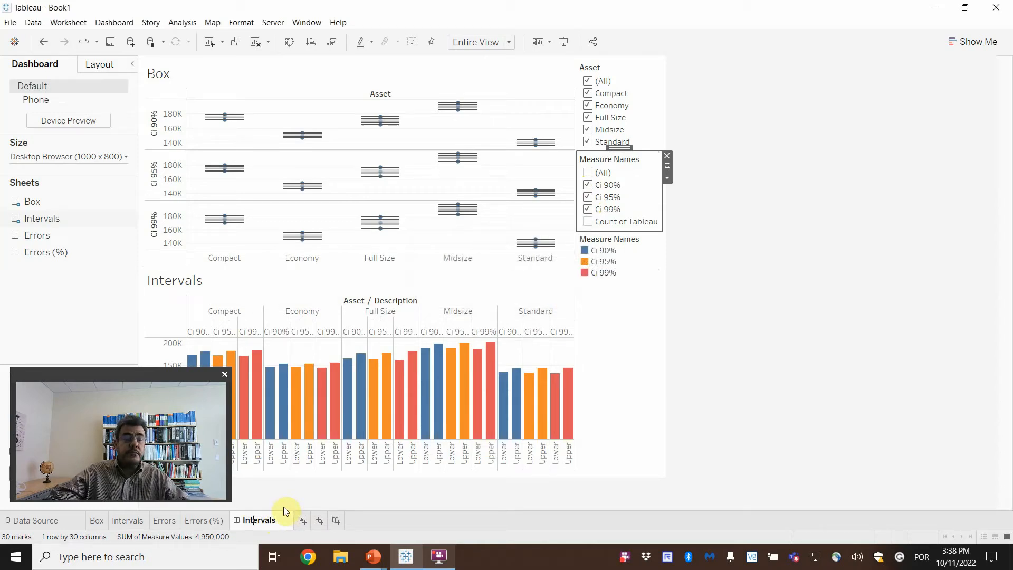
pyautogui.press('Left')
pyautogui.press('Left')
pyautogui.press('Left')
pyautogui.write('Confiden')
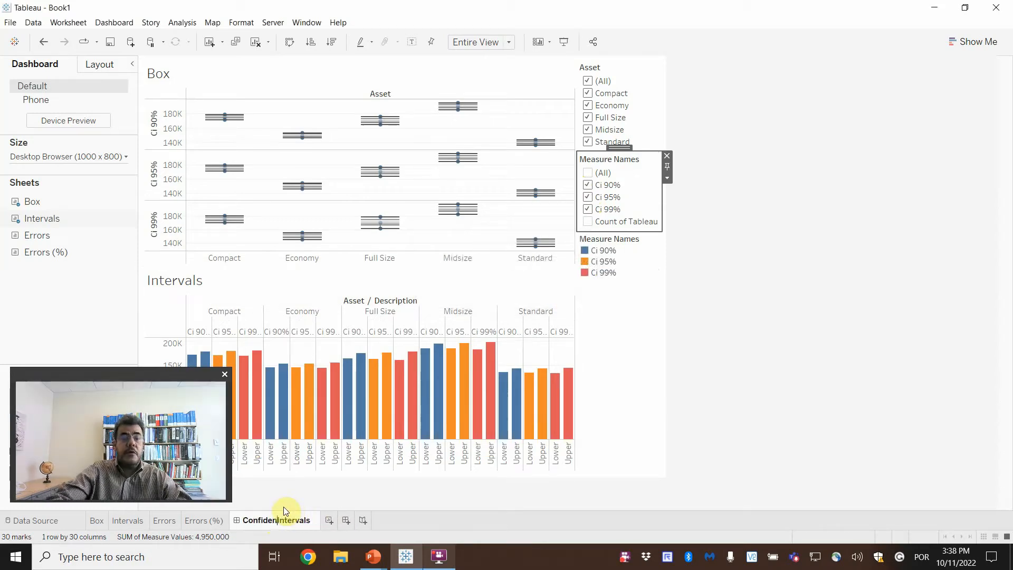
pyautogui.write('ce')
pyautogui.press('Return')
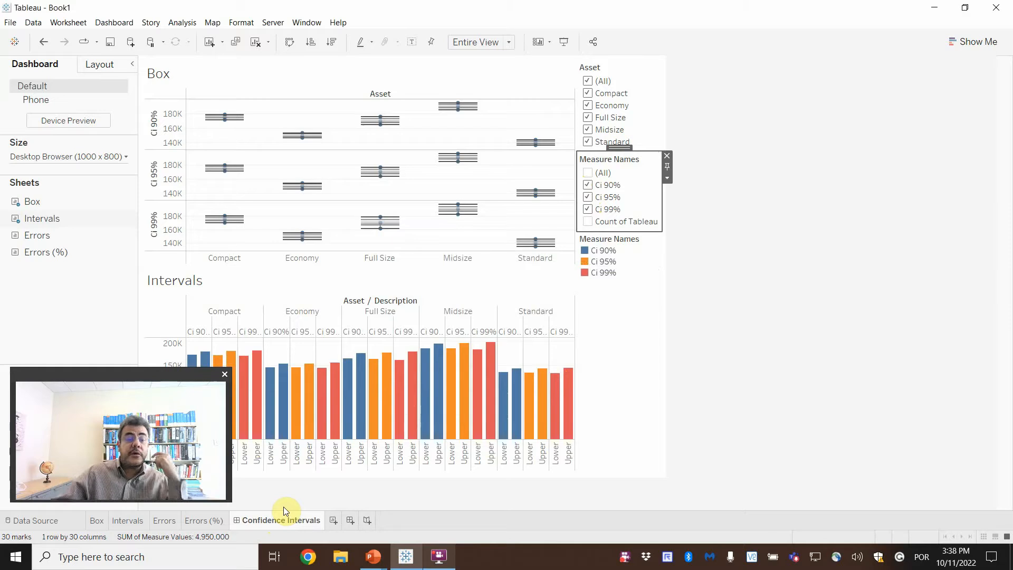
# - Create a second dashboard and name it Errors (miles & %)
pyautogui.click(349, 520)
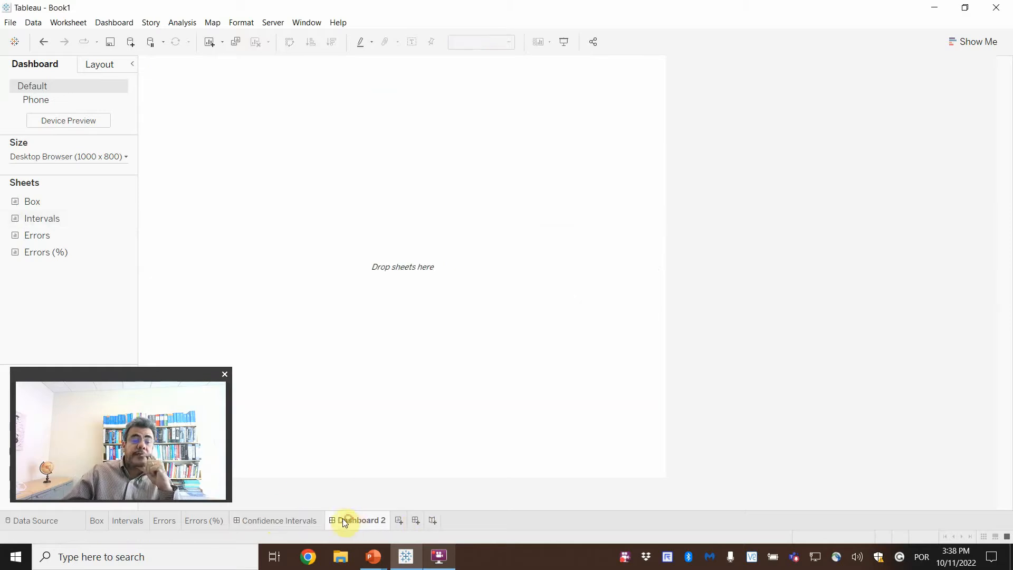
pyautogui.doubleClick(350, 519)
pyautogui.write('Errors (miles & %')
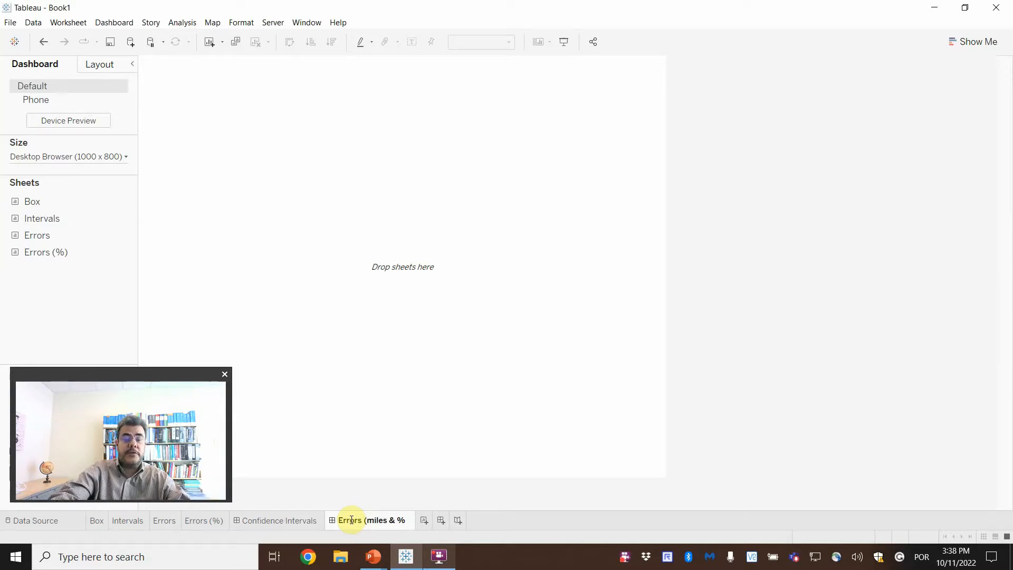
# - Show the title on the Confidence Intervals dashboard
pyautogui.click(295, 520)
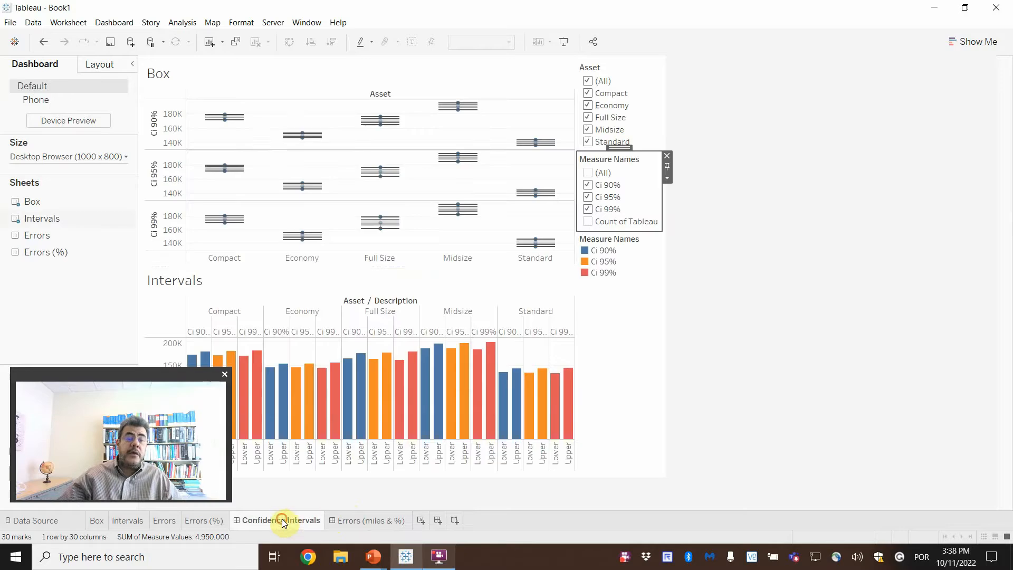
pyautogui.click(115, 23)
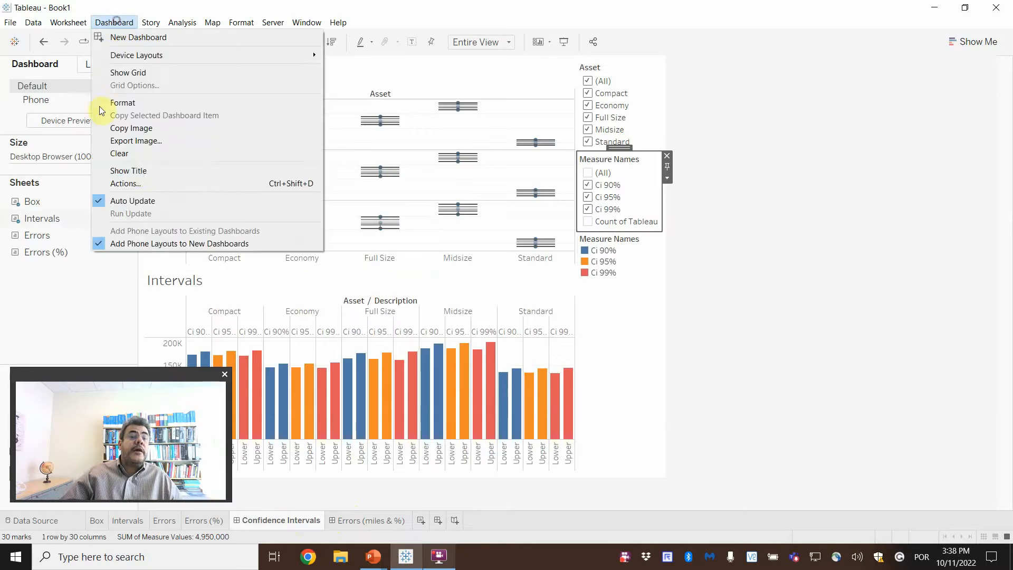
pyautogui.click(138, 167)
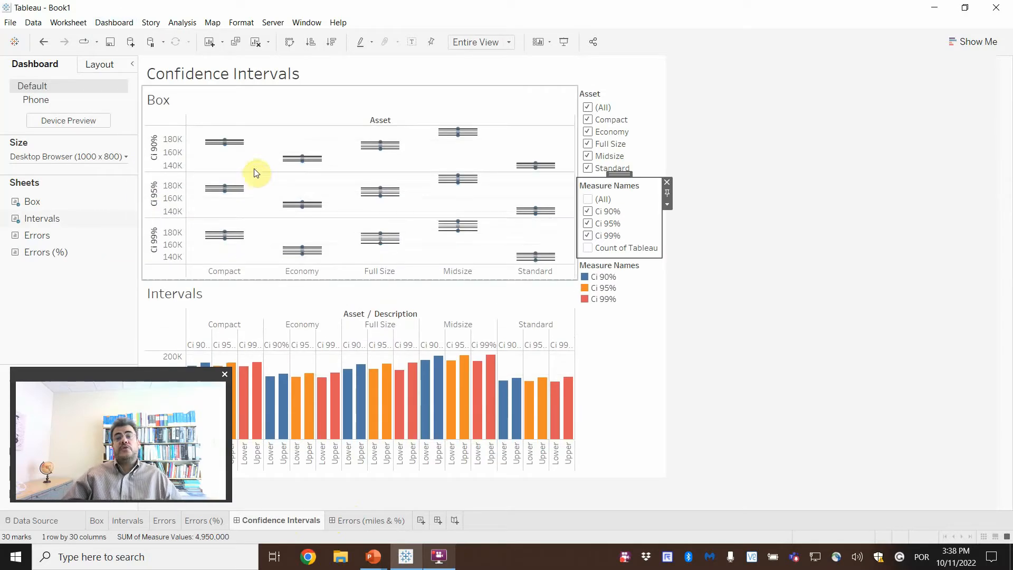
# - On the Errors (miles & %) dashboard, place the Errors sheet with the Errors (%) sheet below it
pyautogui.click(358, 520)
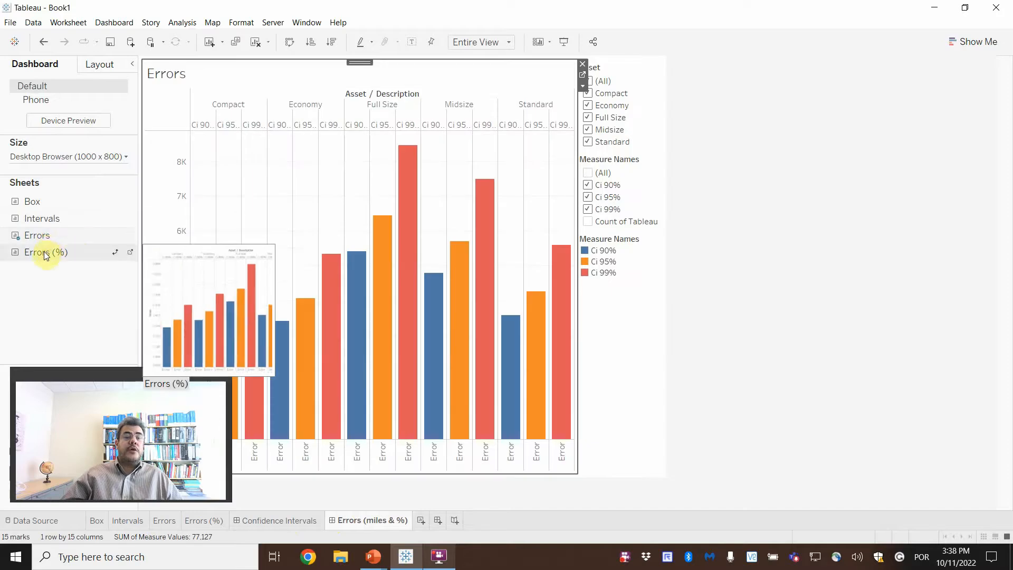
pyautogui.moveTo(45, 252); pyautogui.dragTo(486, 402)
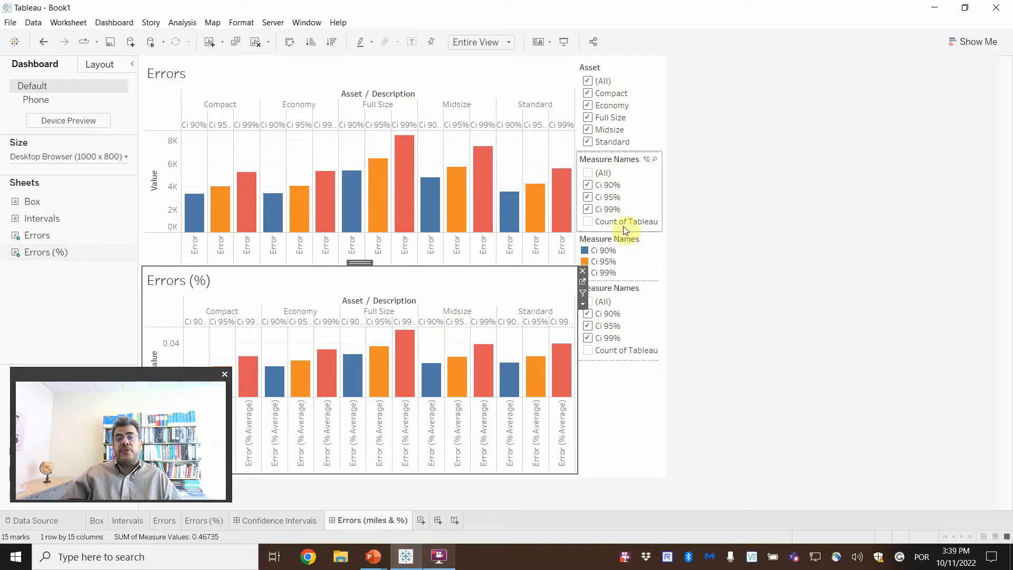
pyautogui.click(627, 243)
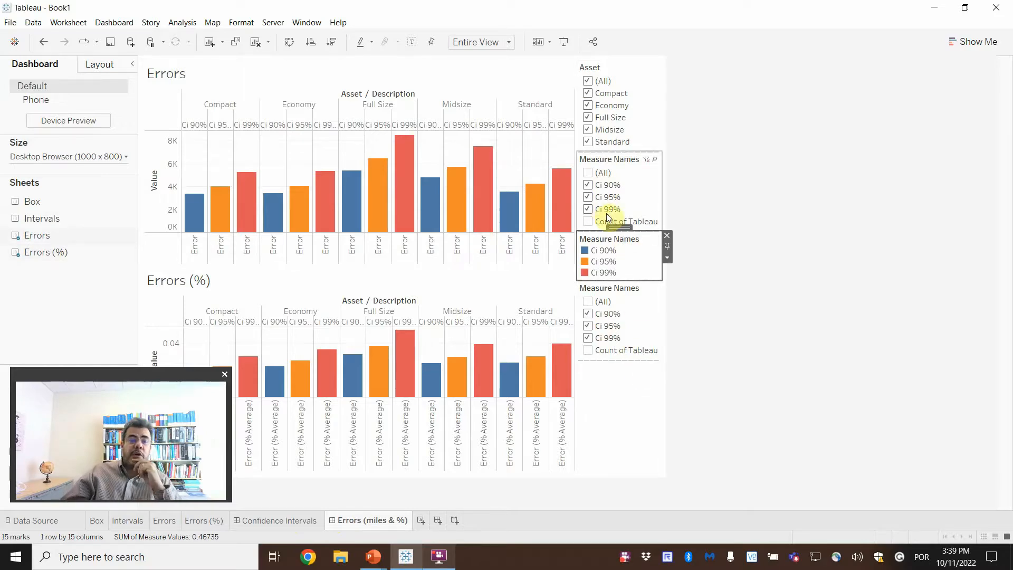
pyautogui.moveTo(156, 374); pyautogui.dragTo(895, 352)
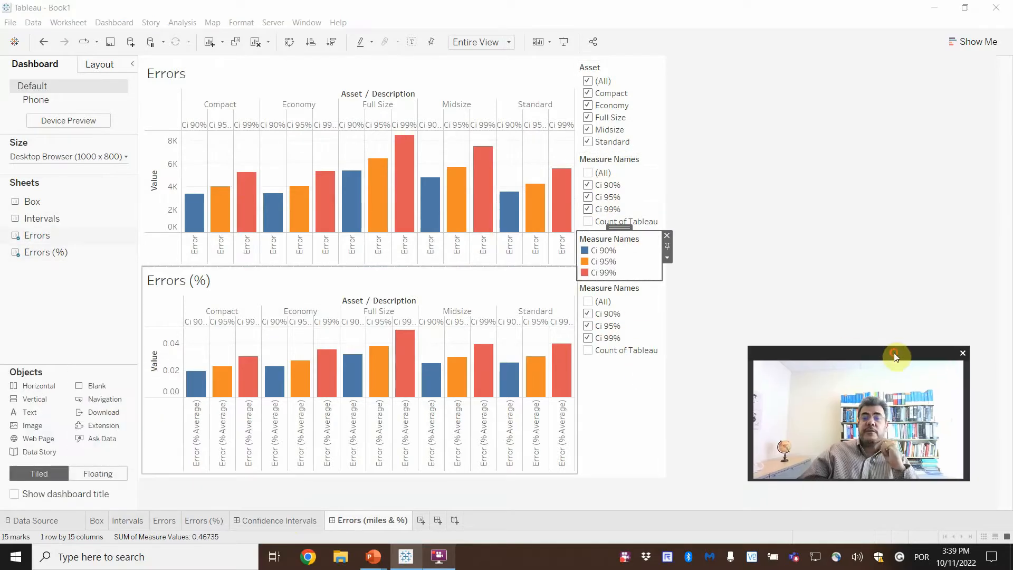
# - Filter the Errors and Errors (%) charts on the dashboard to Ci 95% only, and open the Errors (%) worksheet
pyautogui.click(587, 186)
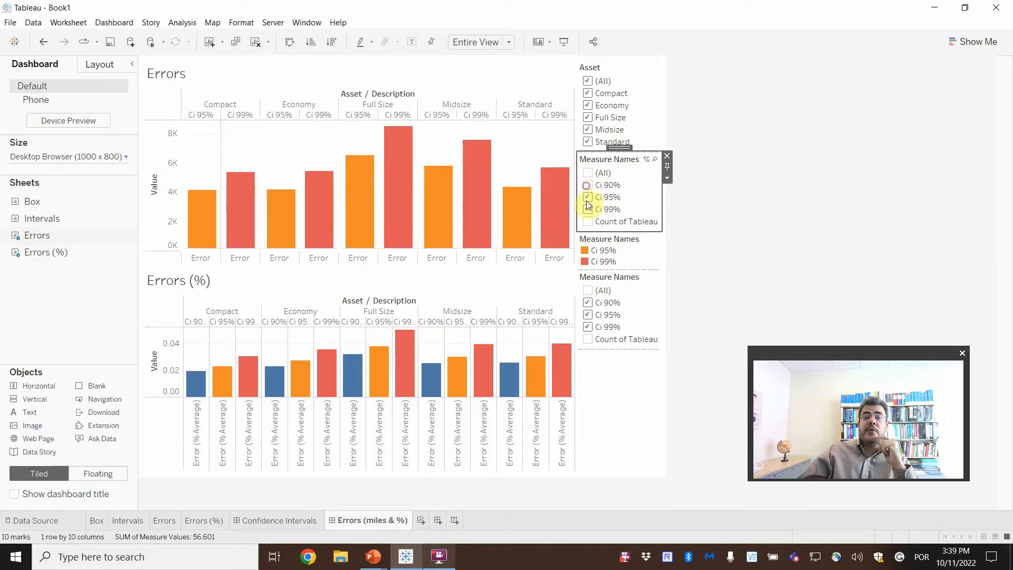
pyautogui.click(588, 209)
pyautogui.click(588, 292)
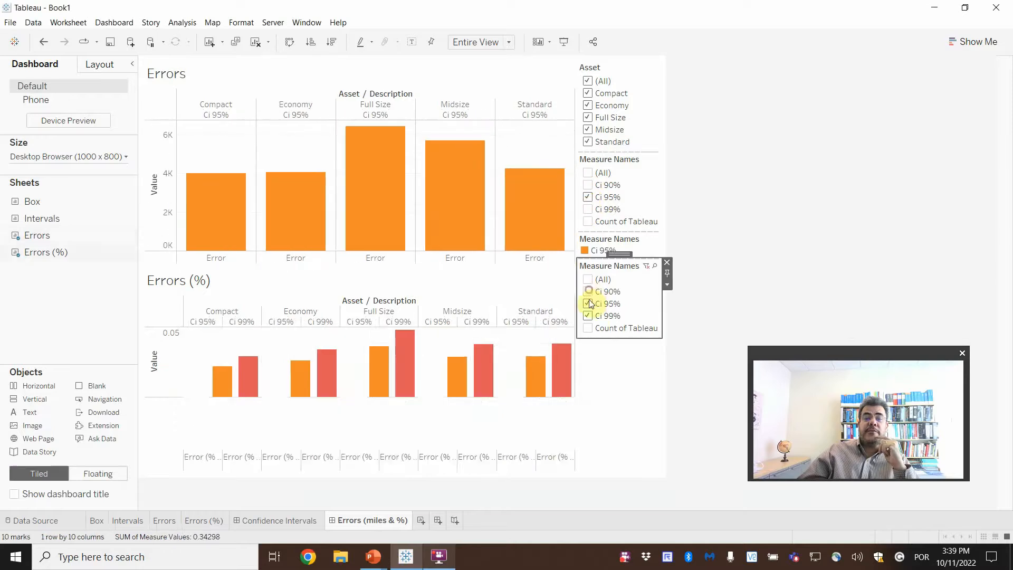
pyautogui.click(588, 315)
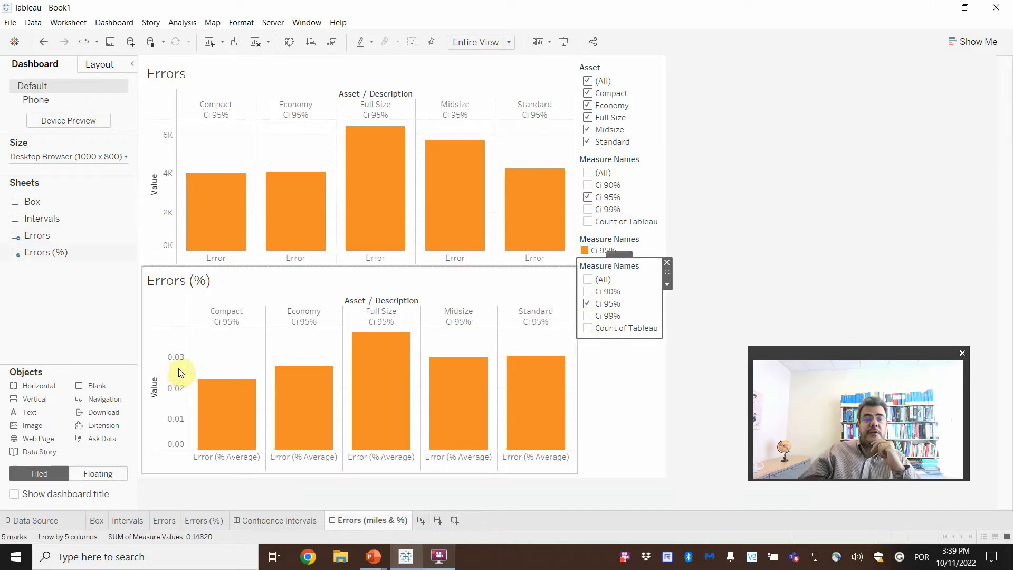
pyautogui.click(216, 521)
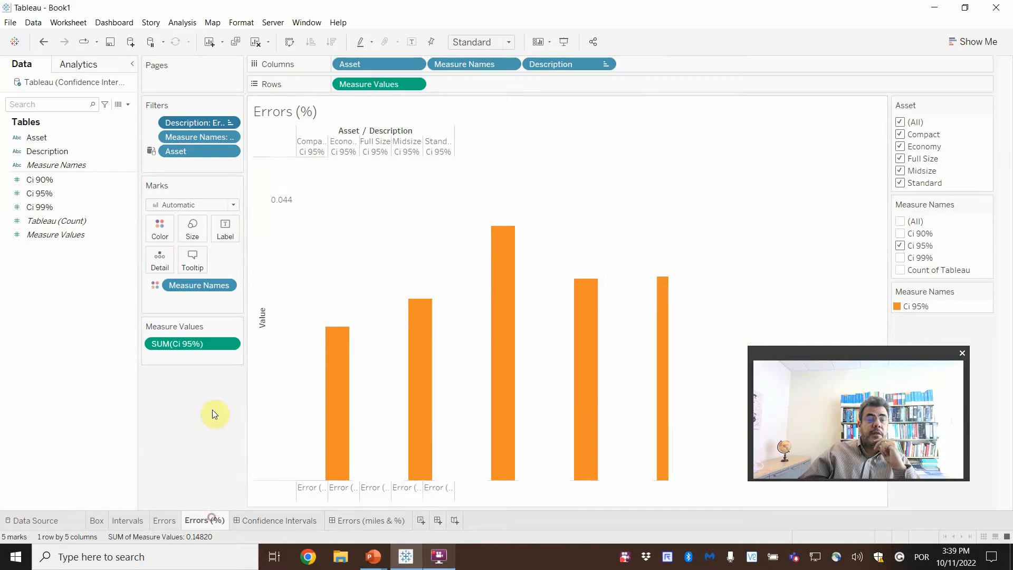
pyautogui.doubleClick(285, 354)
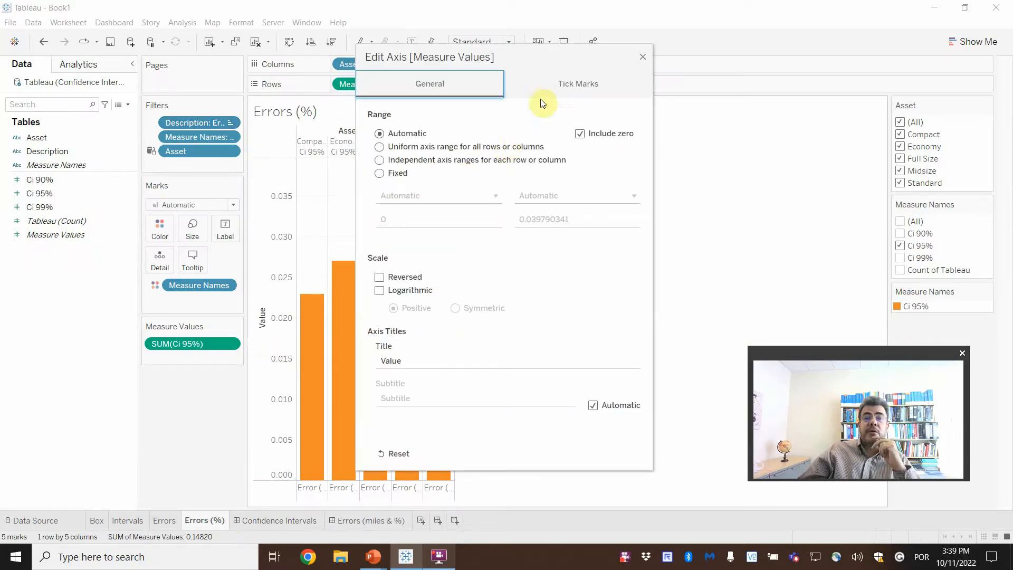
pyautogui.click(552, 88)
pyautogui.click(451, 87)
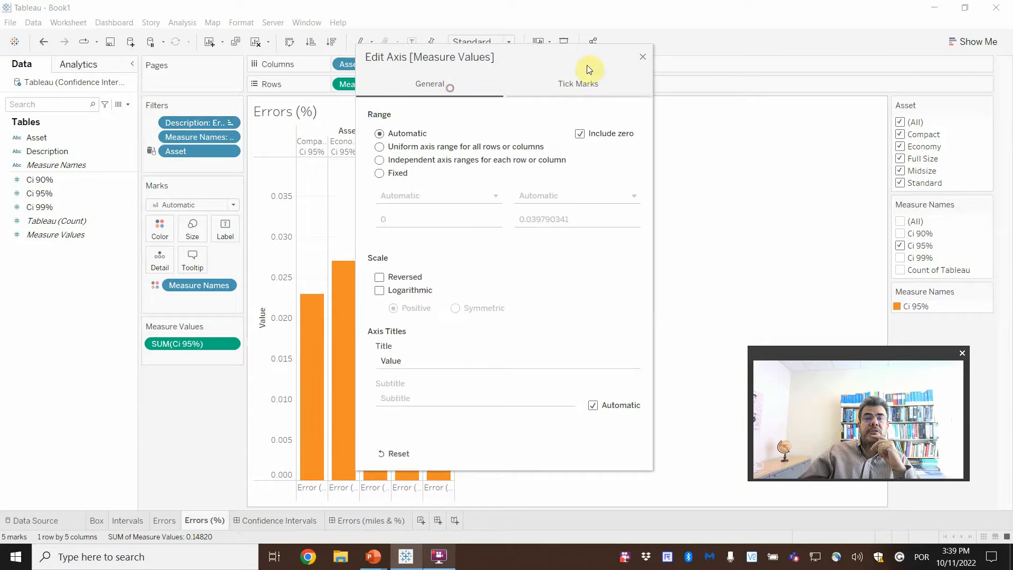
pyautogui.click(645, 56)
pyautogui.click(79, 65)
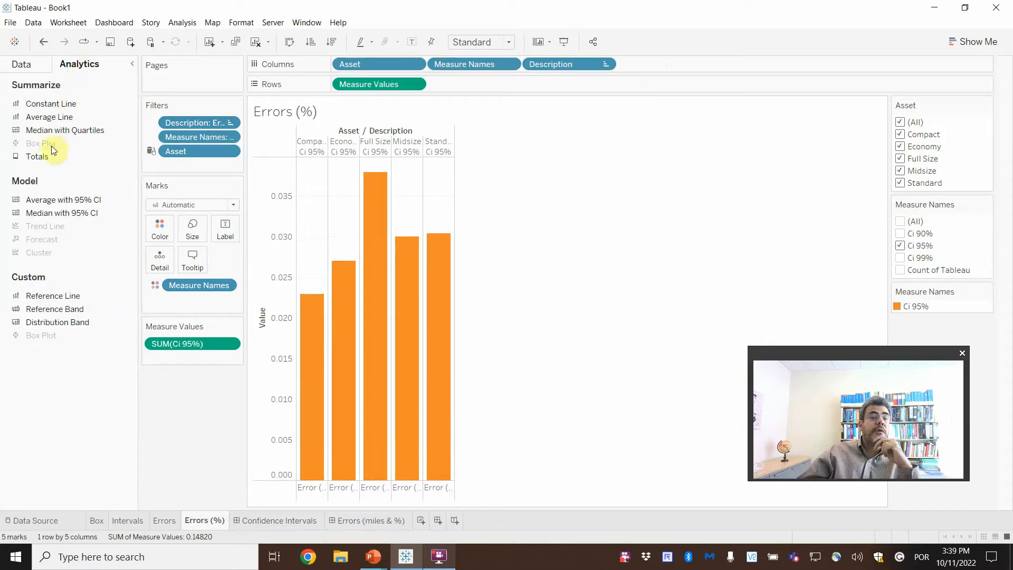
# - Format the value axis numbers of the Errors (%) chart as percentages with 2 decimals and return to the Errors (miles & %) dashboard
pyautogui.rightClick(283, 360)
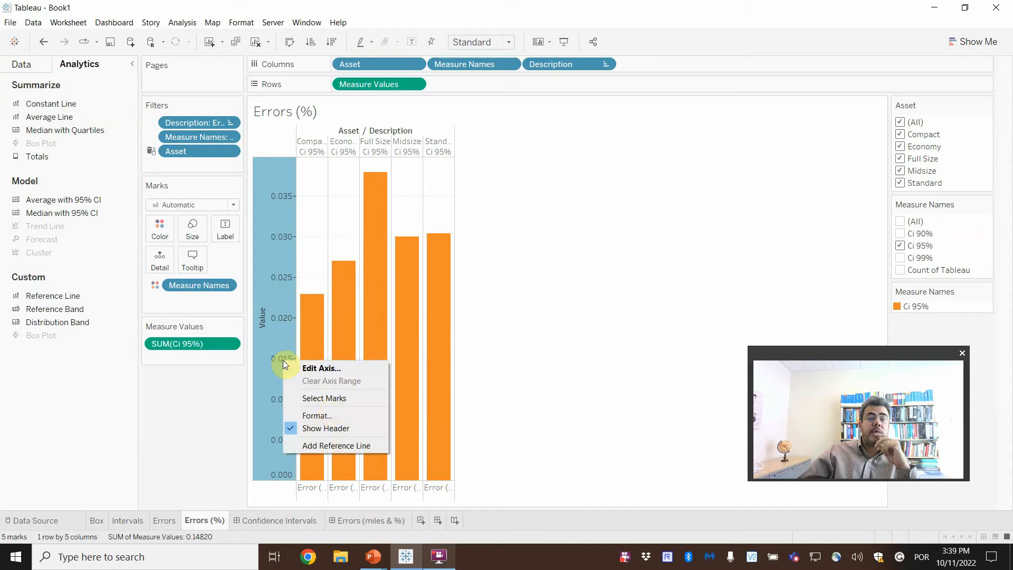
pyautogui.click(328, 414)
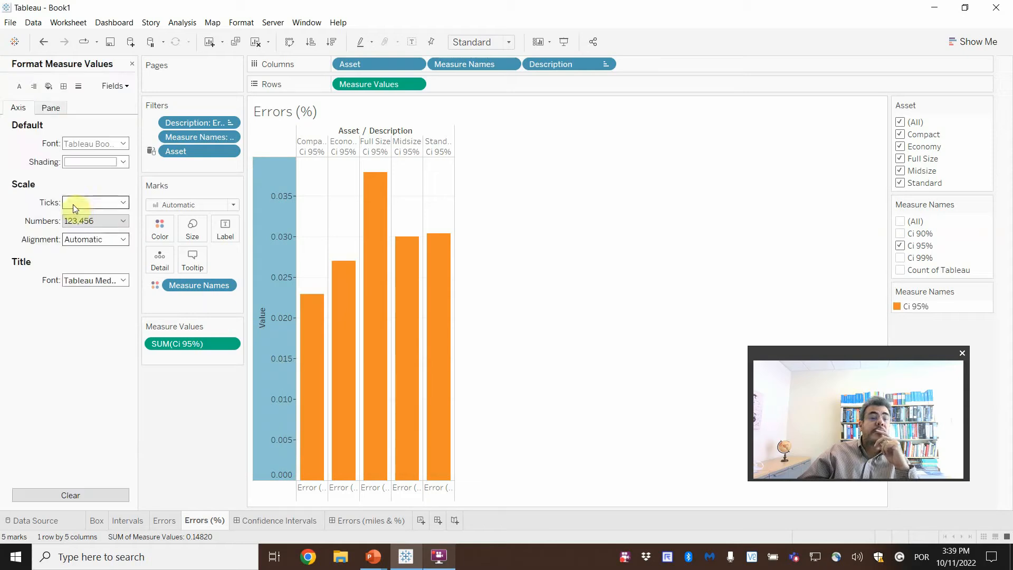
pyautogui.click(109, 220)
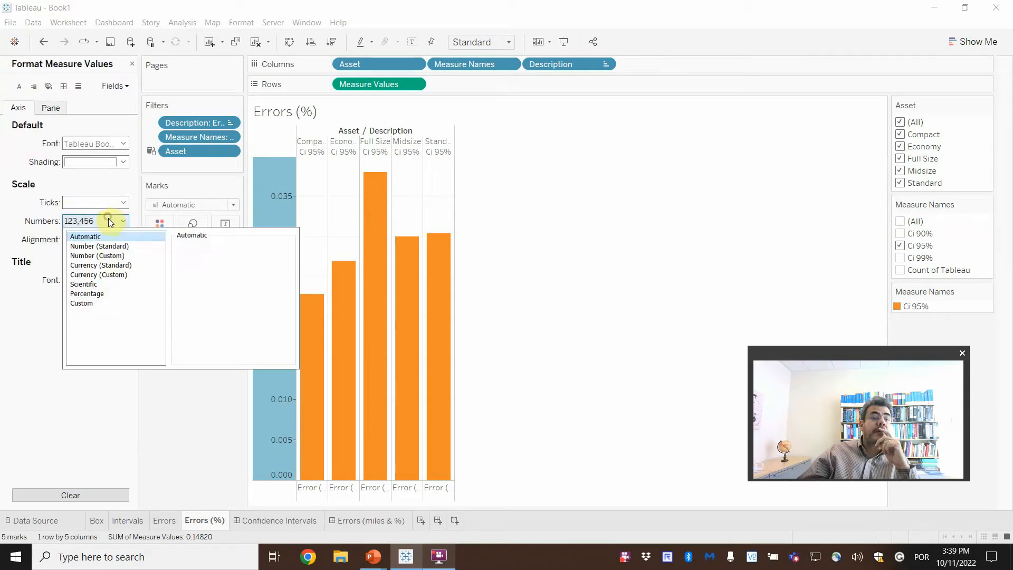
pyautogui.click(89, 294)
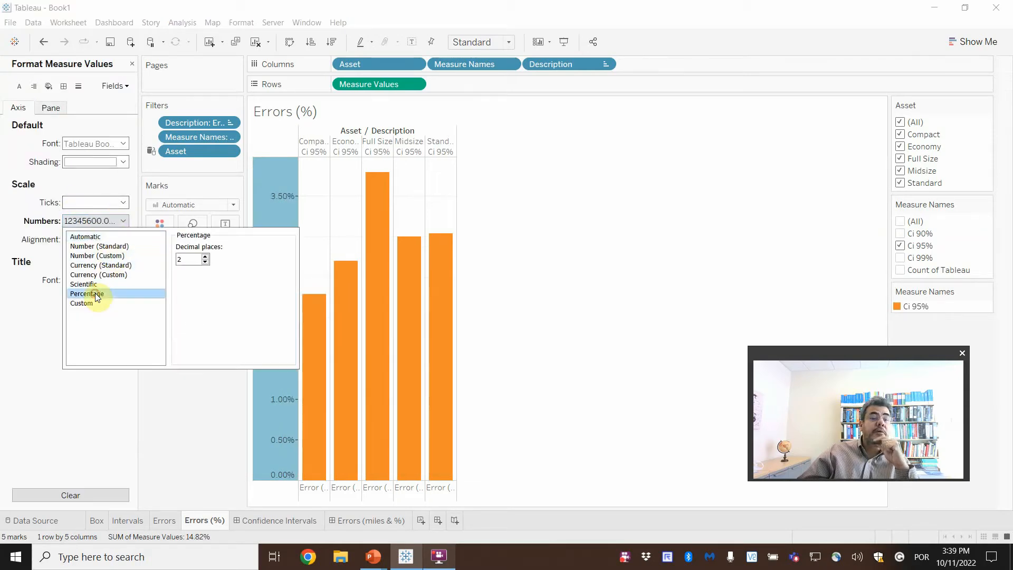
pyautogui.click(214, 414)
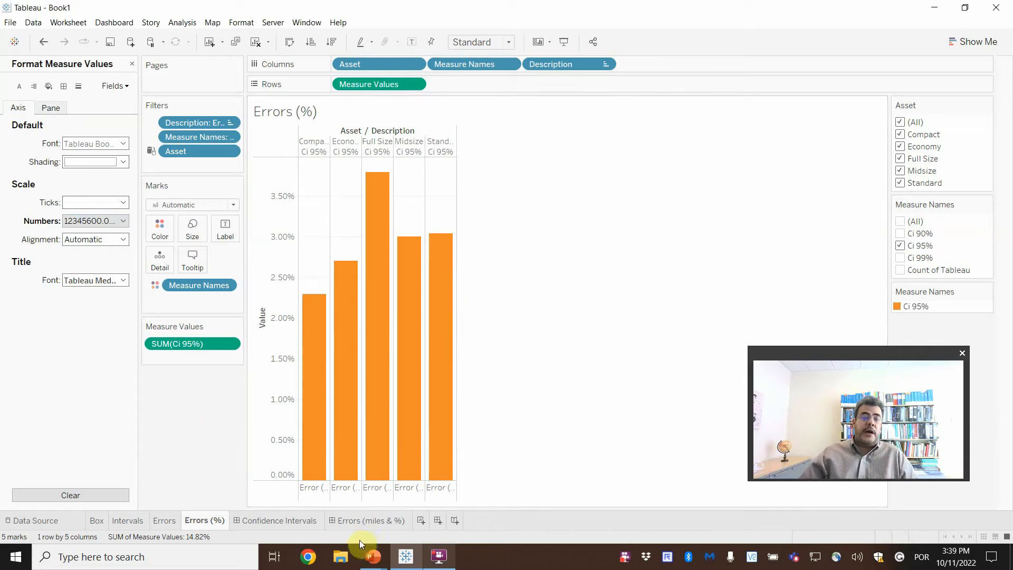
pyautogui.click(366, 521)
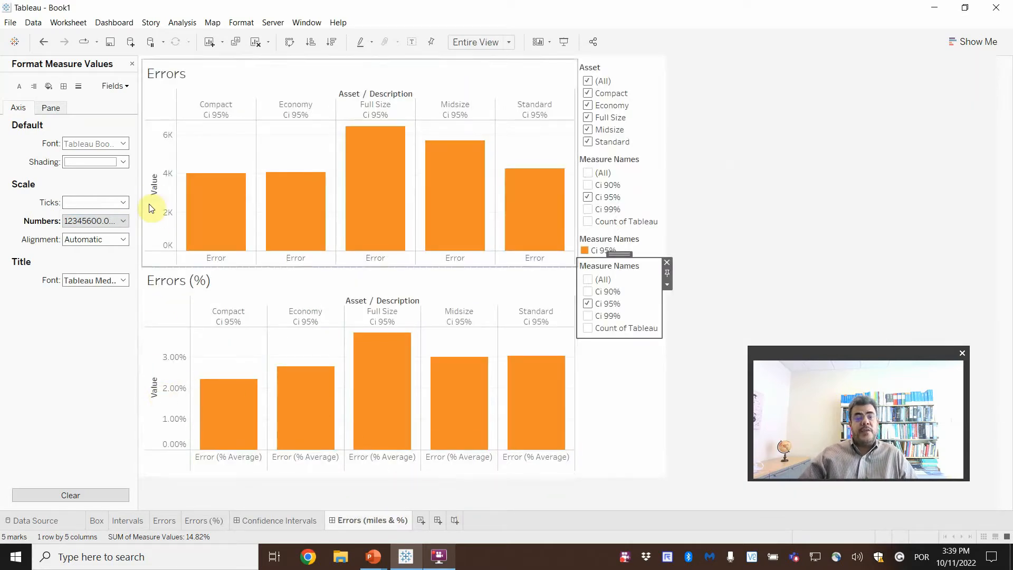
# - Remove the value axis title from the chart on the Errors (%) worksheet
pyautogui.click(208, 525)
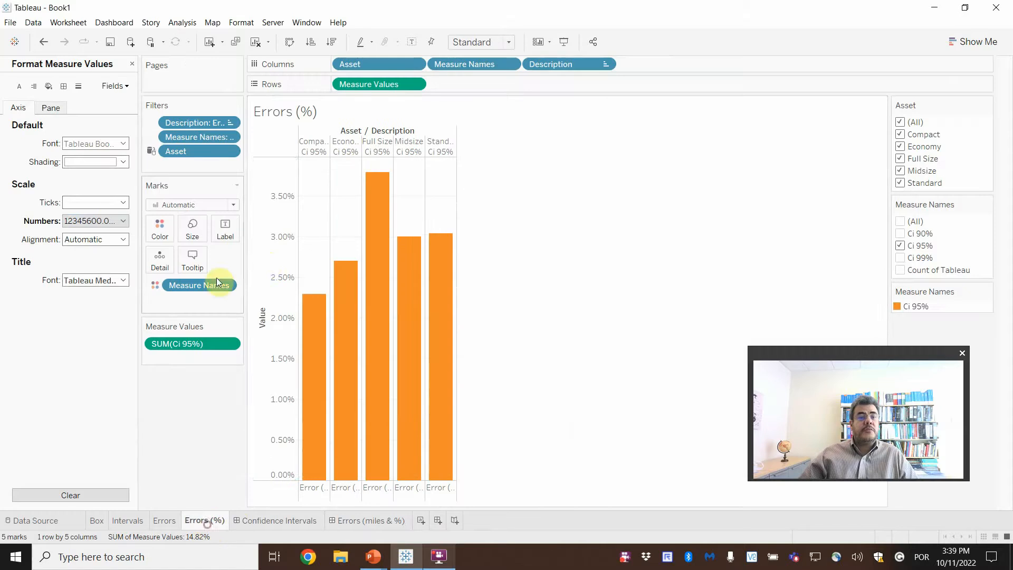
pyautogui.doubleClick(258, 289)
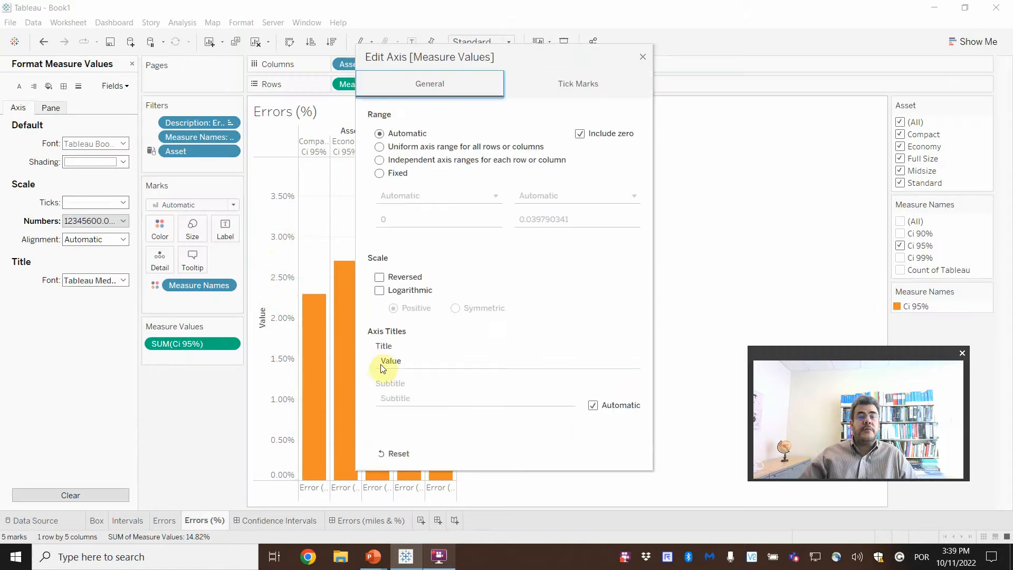
pyautogui.click(407, 361)
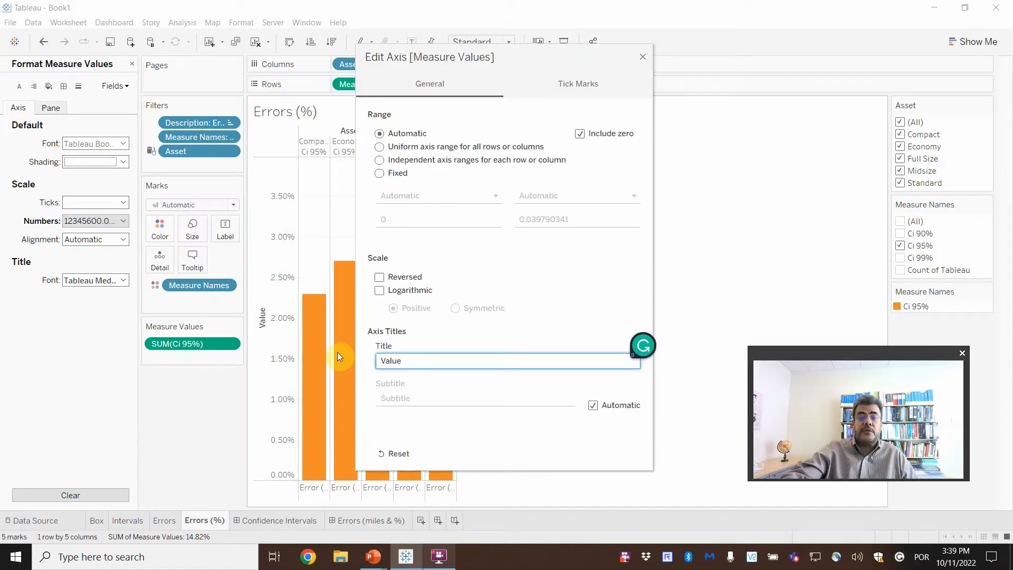
pyautogui.press('Delete')
pyautogui.press('Delete')
pyautogui.press('Delete')
pyautogui.press('Delete')
pyautogui.press('Delete')
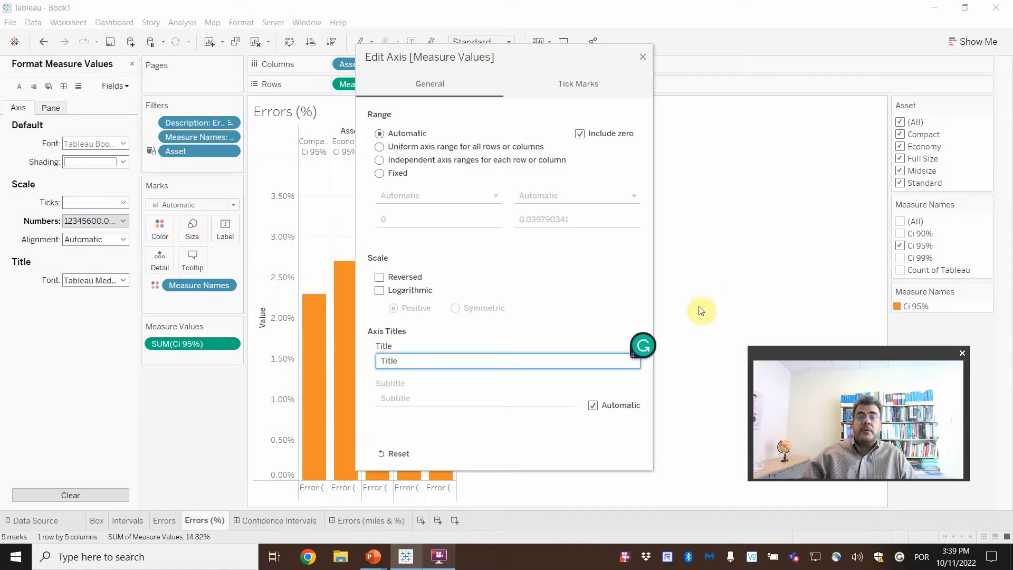
pyautogui.click(642, 57)
# - Remove the value axis title from the chart on the Errors worksheet
pyautogui.click(164, 520)
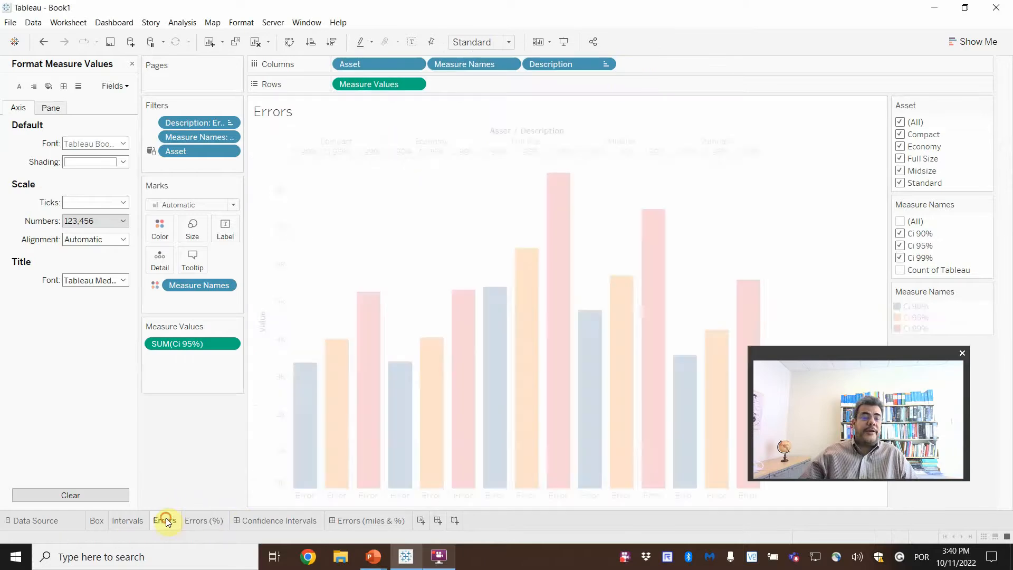
pyautogui.doubleClick(264, 331)
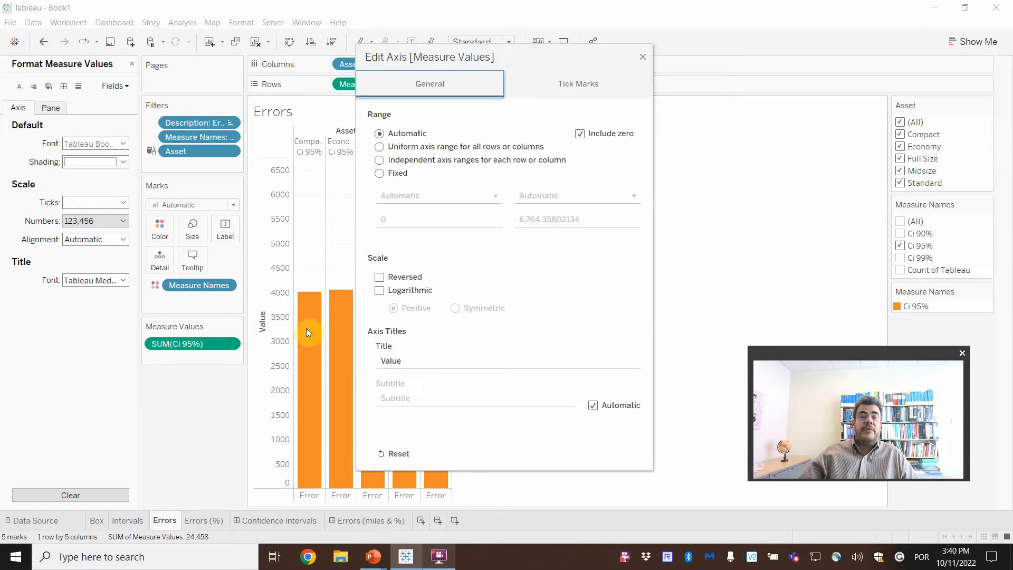
pyautogui.doubleClick(409, 361)
pyautogui.press('BackSpace')
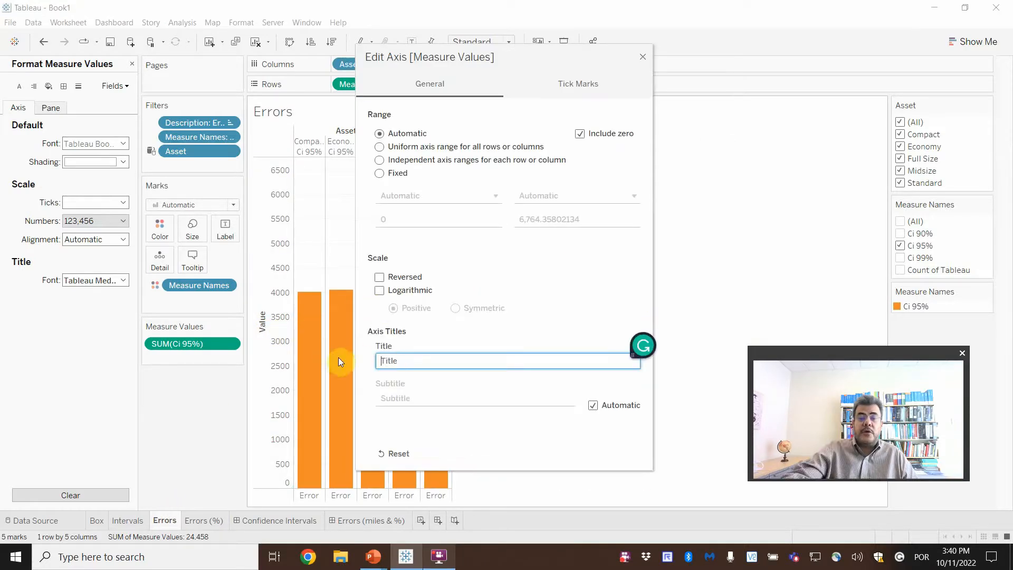
pyautogui.click(647, 59)
# - Remove the value axis title from the chart on the Intervals worksheet
pyautogui.click(128, 521)
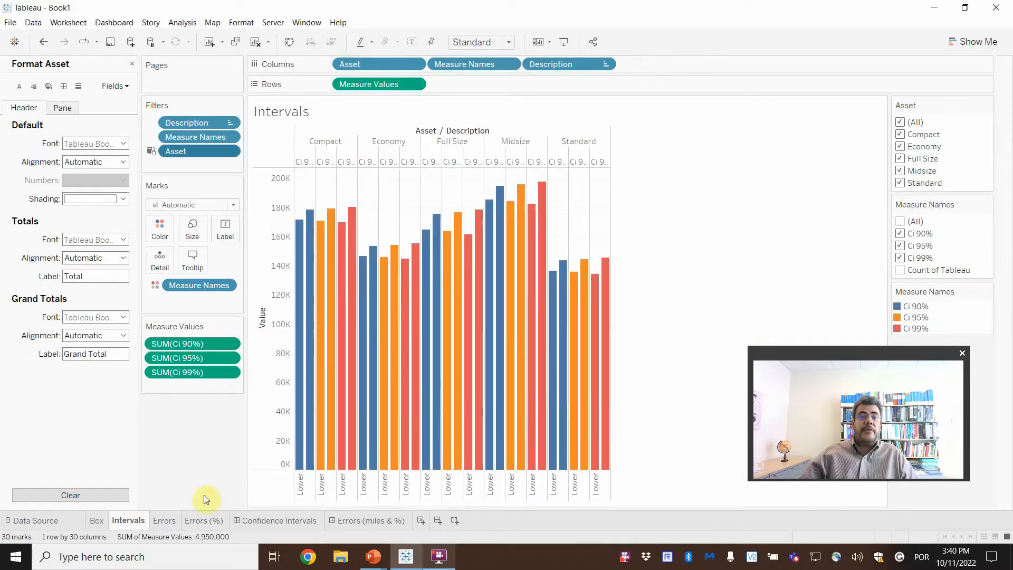
pyautogui.doubleClick(267, 324)
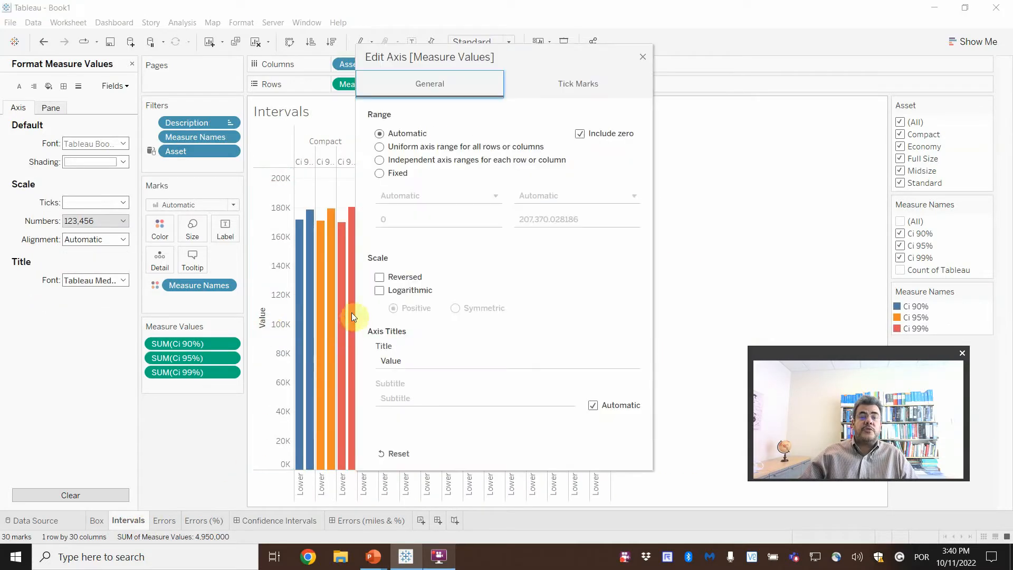
pyautogui.doubleClick(407, 360)
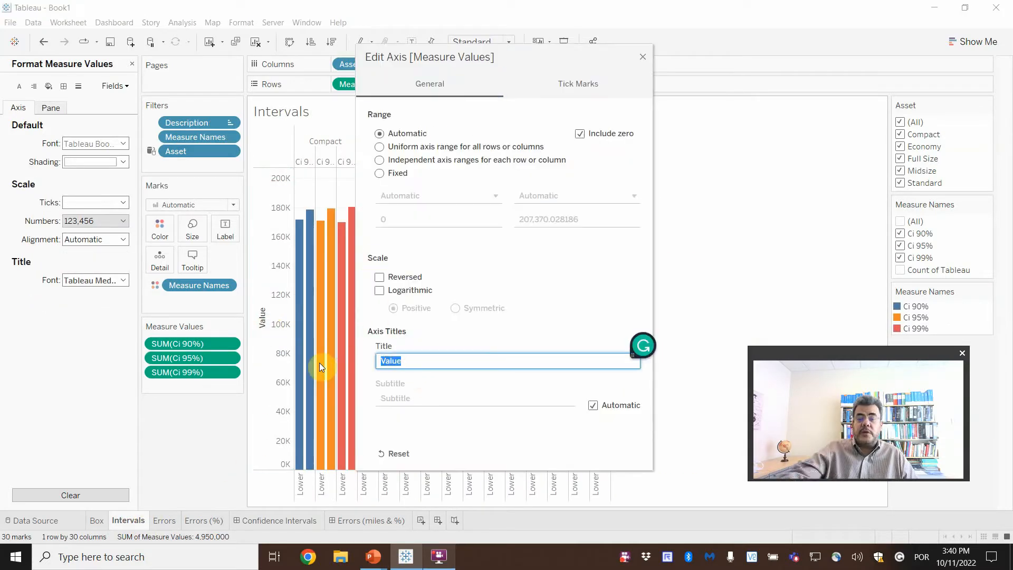
pyautogui.press('BackSpace')
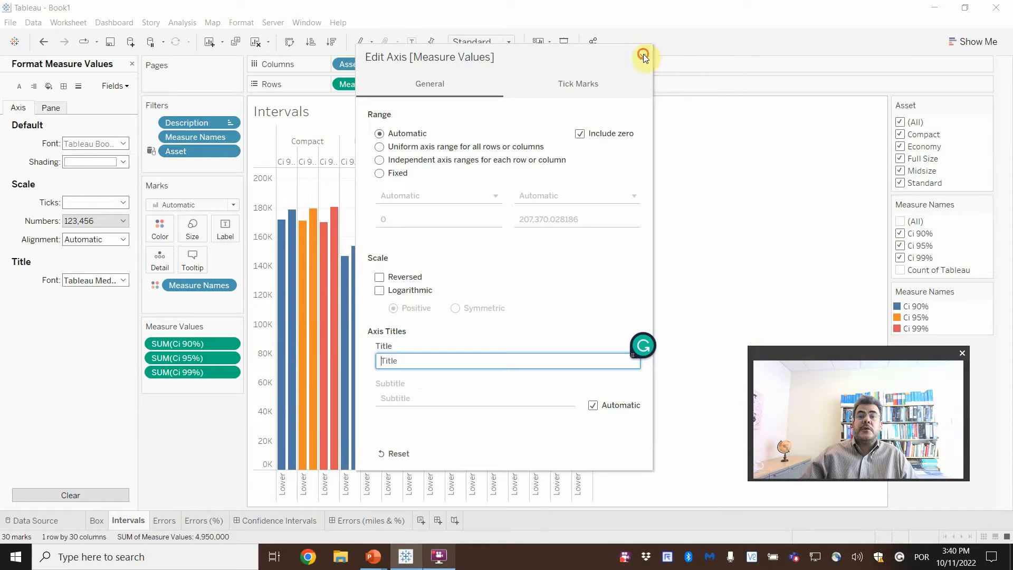
pyautogui.click(643, 53)
# - Check the Box worksheet, and on the Errors (miles & %) dashboard include Ci 90% in both the Errors and Errors (%) charts
pyautogui.click(96, 521)
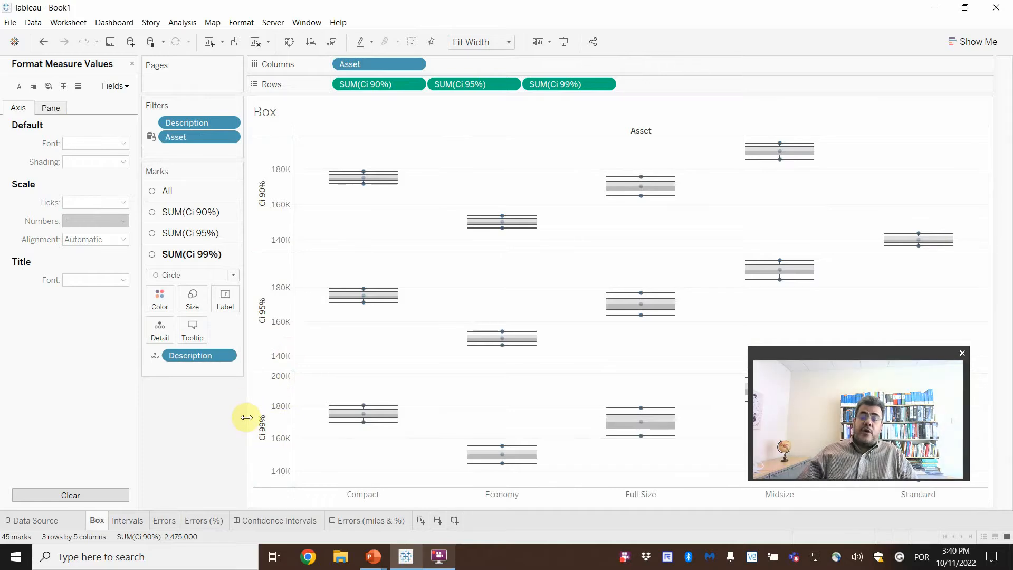
pyautogui.click(347, 520)
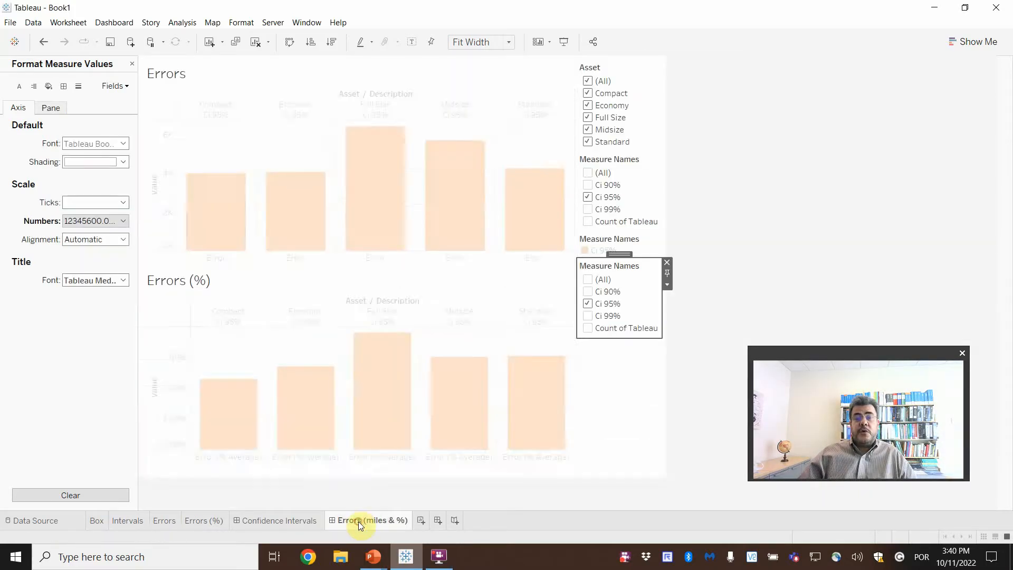
pyautogui.click(588, 186)
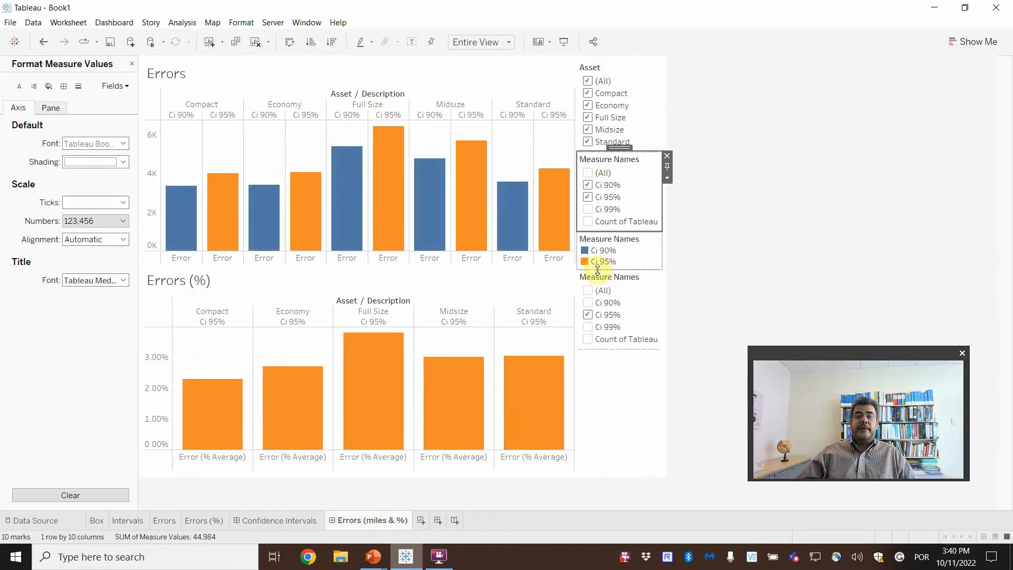
pyautogui.click(589, 308)
pyautogui.click(591, 302)
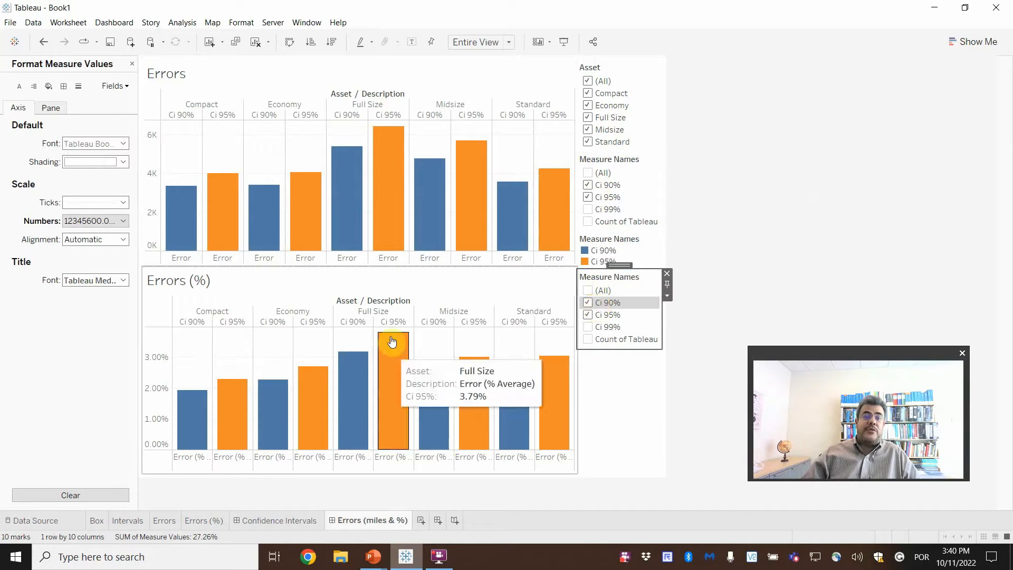
pyautogui.click(369, 285)
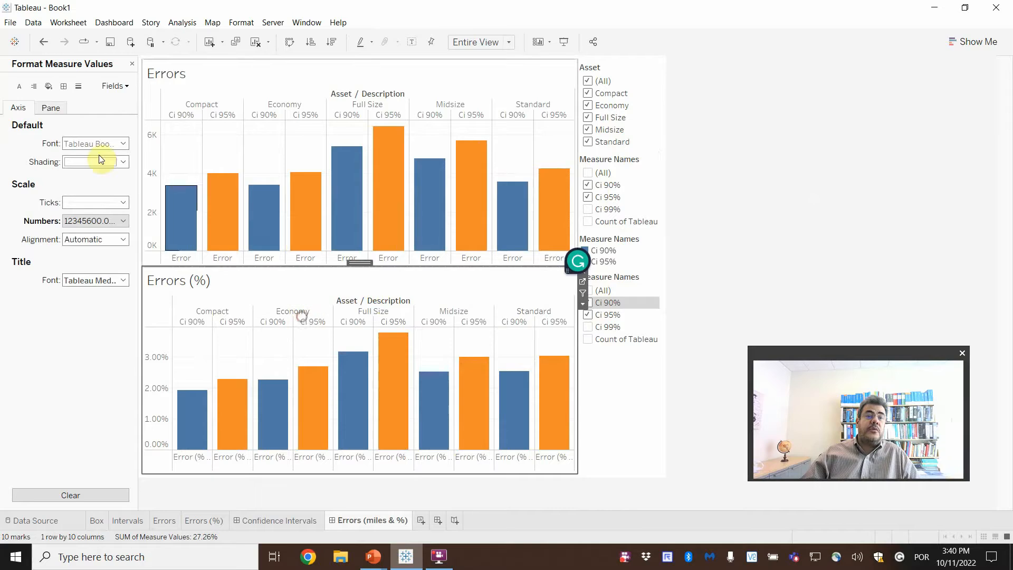
pyautogui.click(21, 108)
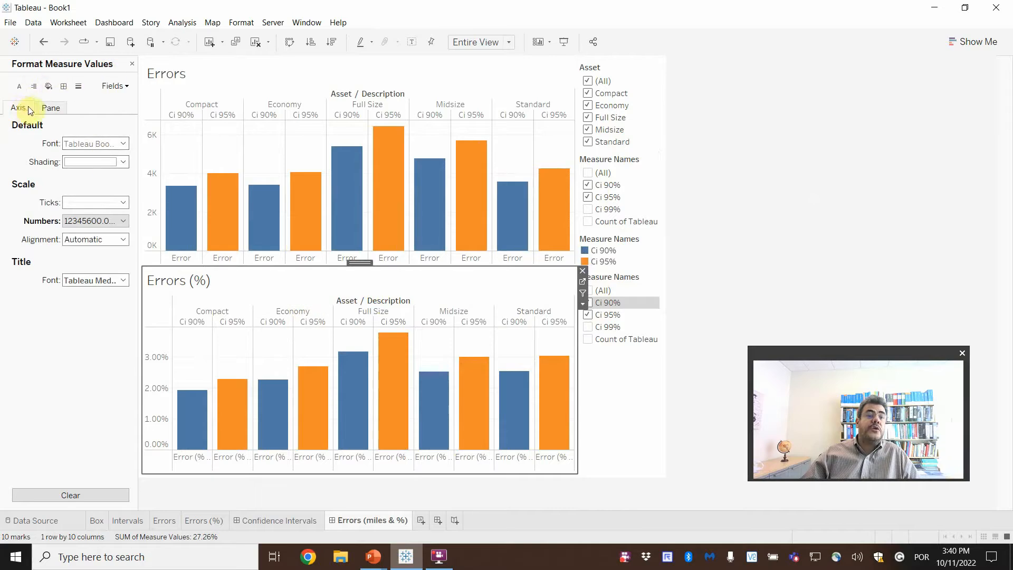
pyautogui.click(48, 108)
pyautogui.click(23, 107)
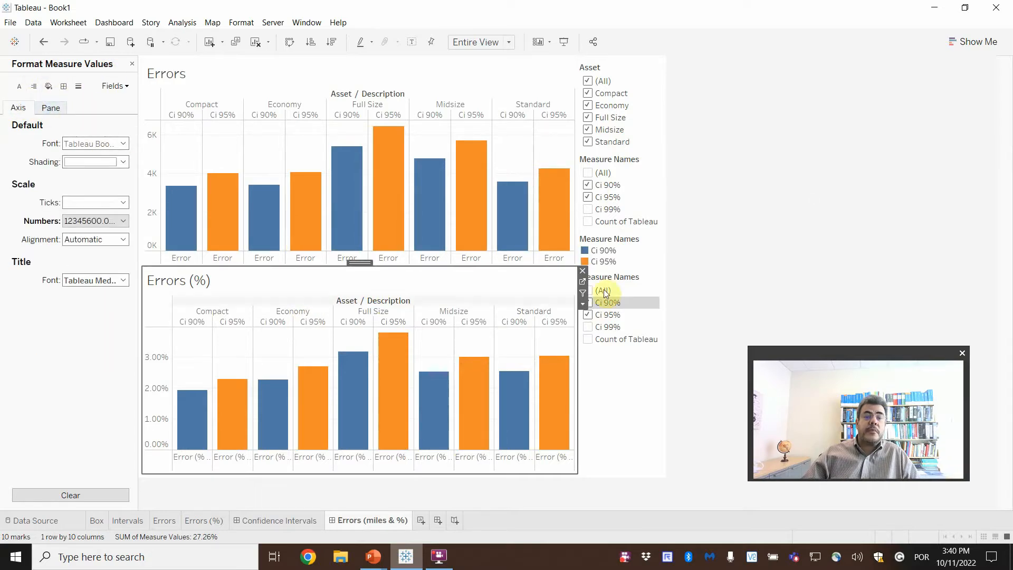
pyautogui.click(710, 288)
pyautogui.click(536, 285)
pyautogui.click(771, 289)
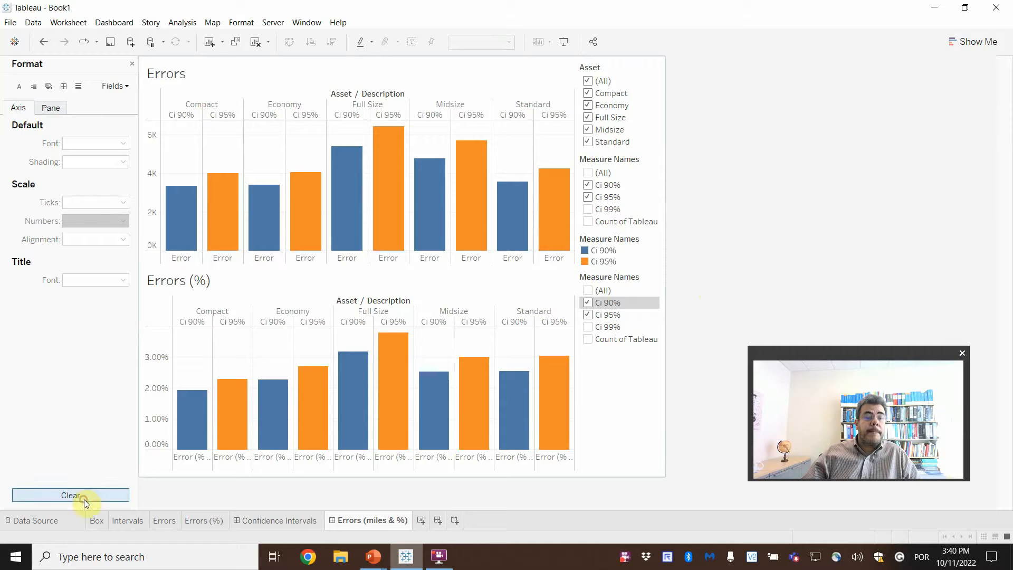
# - Close the axis formatting options to return to the dashboard's settings, and select the Errors (%) chart
pyautogui.click(131, 64)
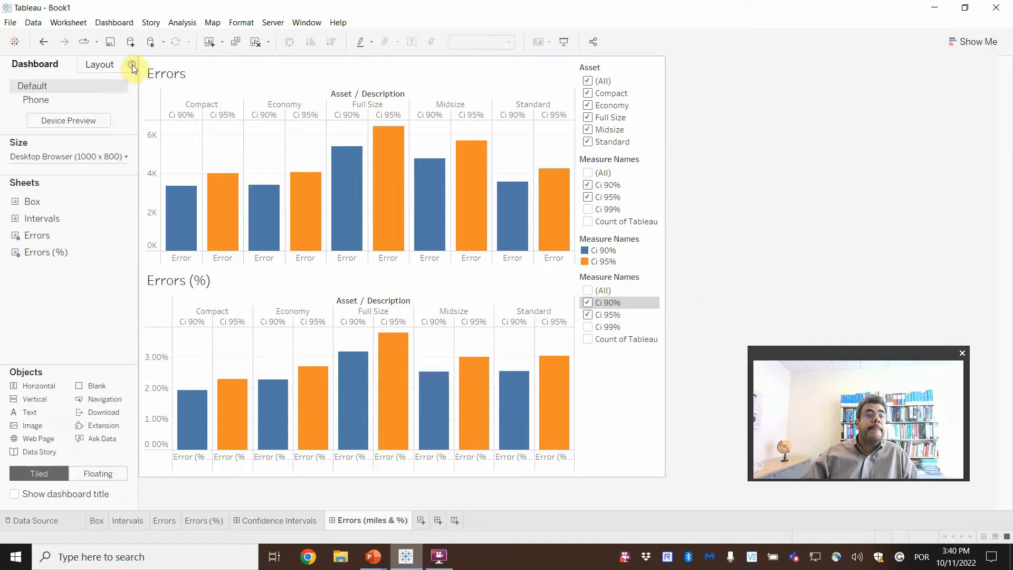
pyautogui.click(38, 68)
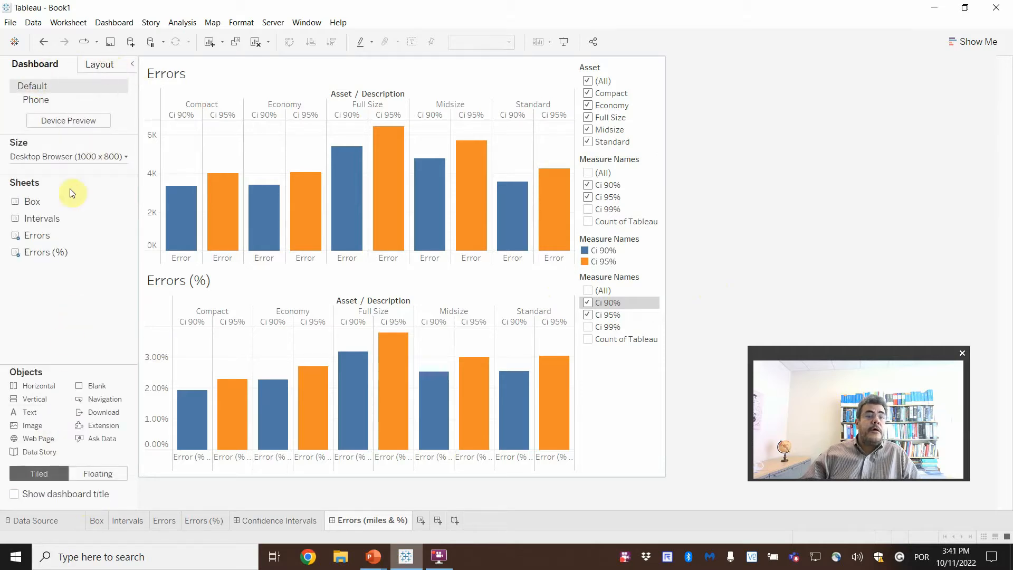
pyautogui.click(335, 282)
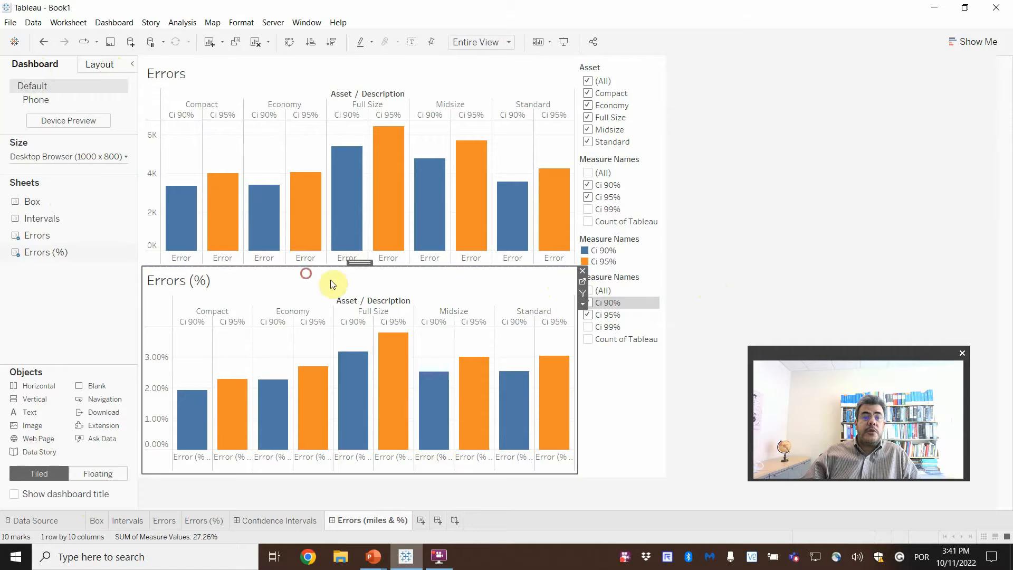
# - Duplicate the Intervals worksheet and rename the copy as Average
pyautogui.click(139, 523)
pyautogui.rightClick(135, 523)
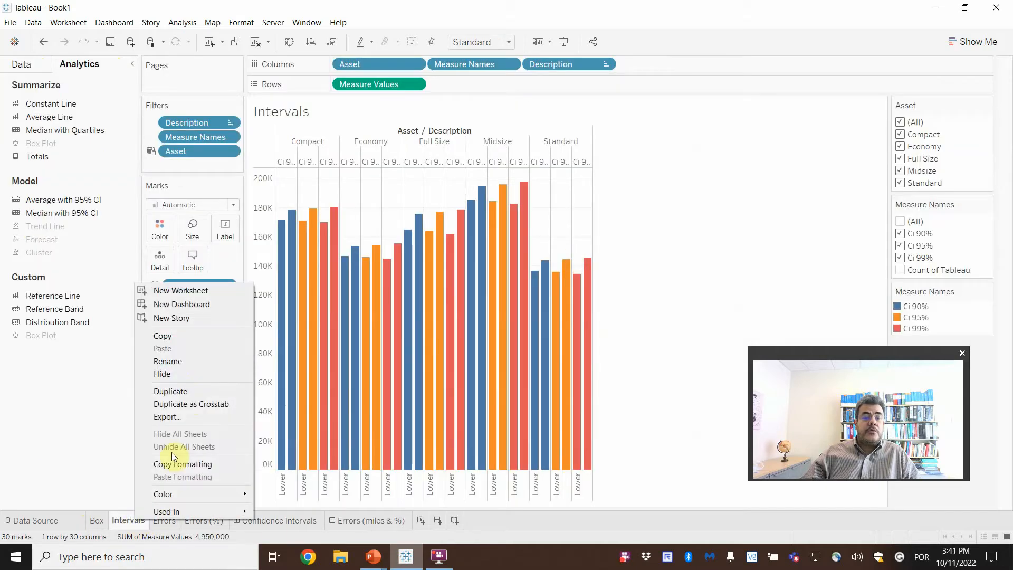
pyautogui.click(185, 393)
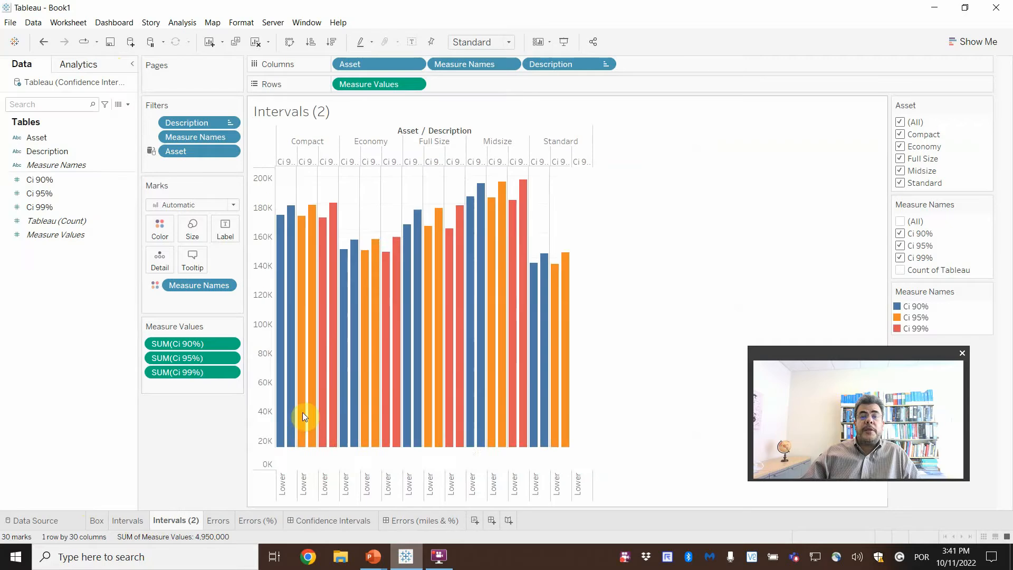
pyautogui.doubleClick(183, 520)
pyautogui.write('Aver')
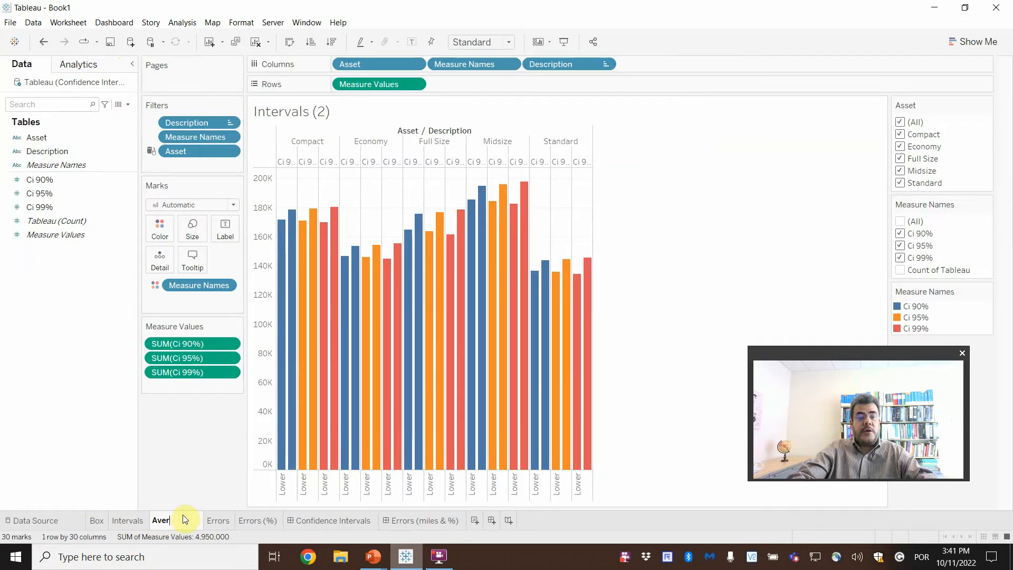
pyautogui.write('age')
pyautogui.press('Return')
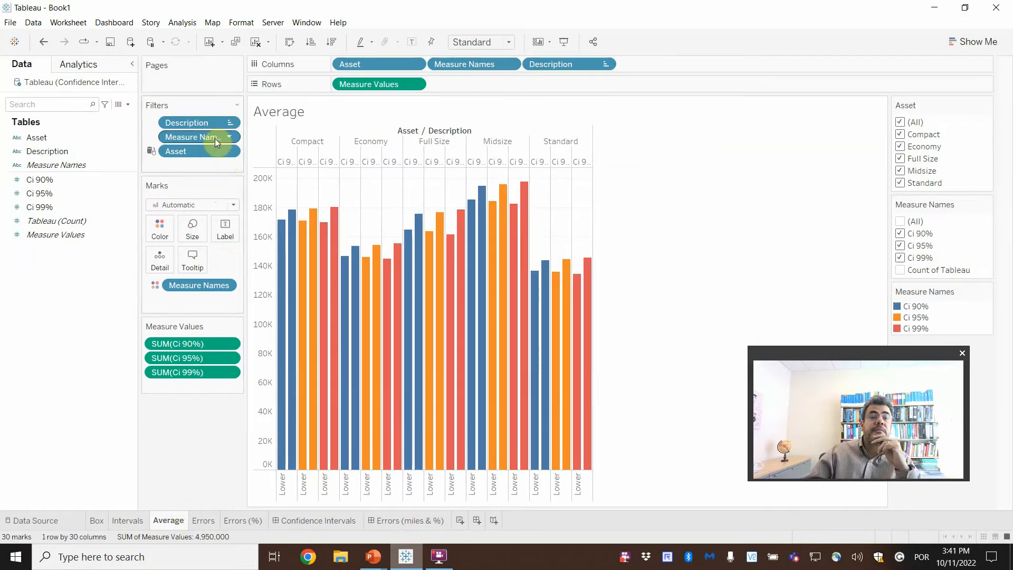
# - Edit the Description filter on the Average worksheet to exclude Lower and Upper and keep only Average
pyautogui.click(232, 123)
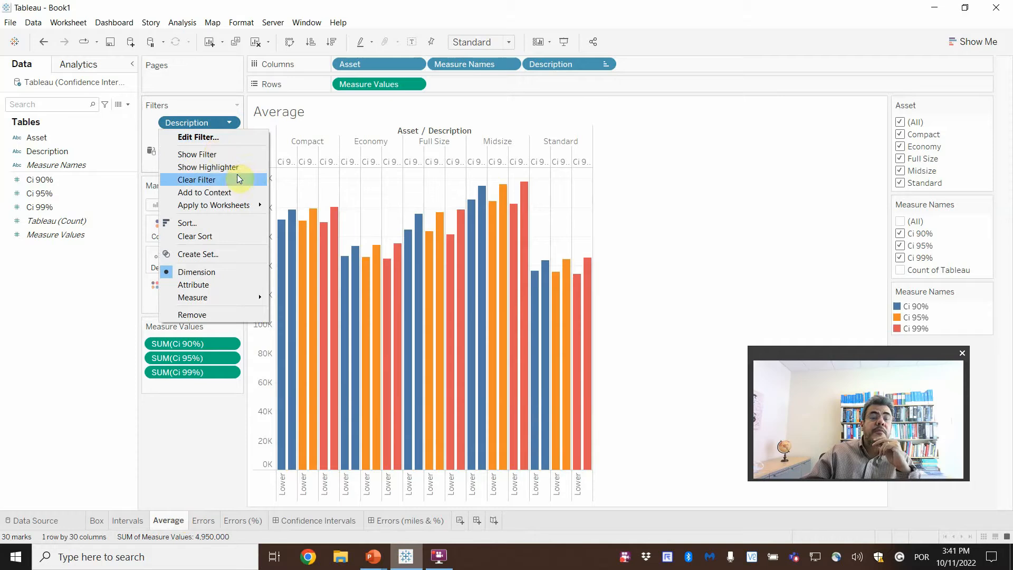
pyautogui.click(213, 137)
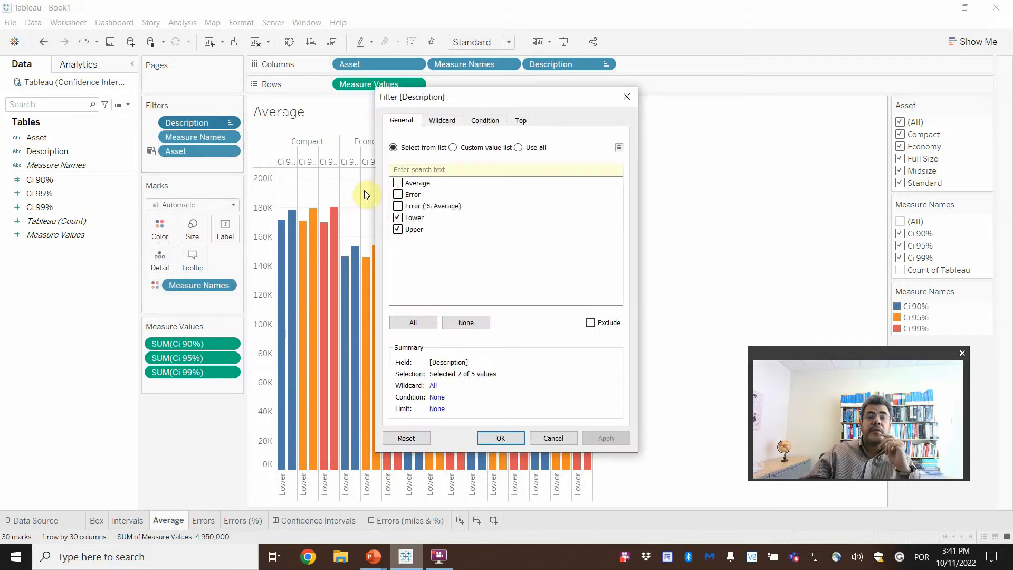
pyautogui.click(398, 228)
pyautogui.click(398, 217)
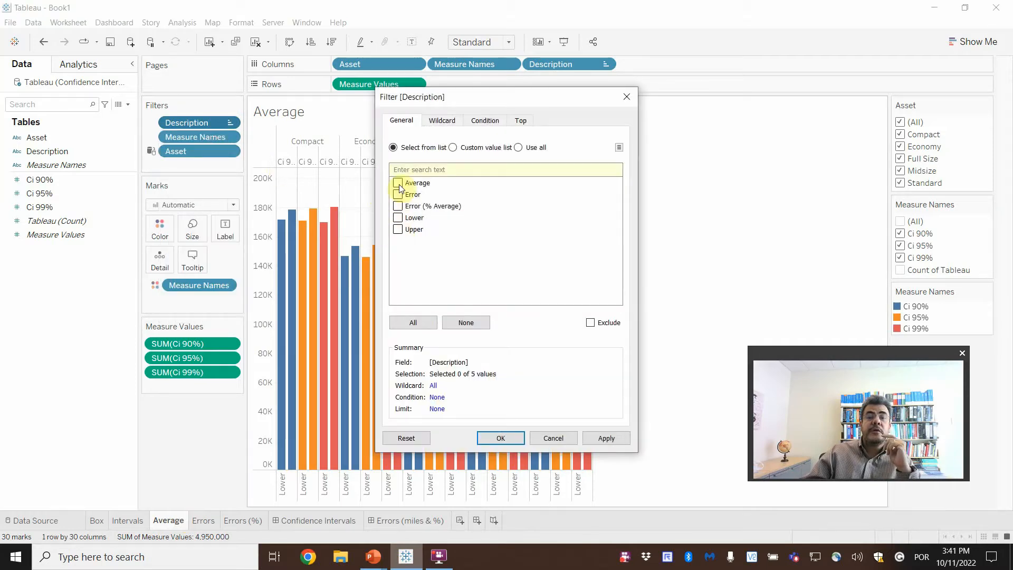
pyautogui.click(398, 182)
pyautogui.click(607, 439)
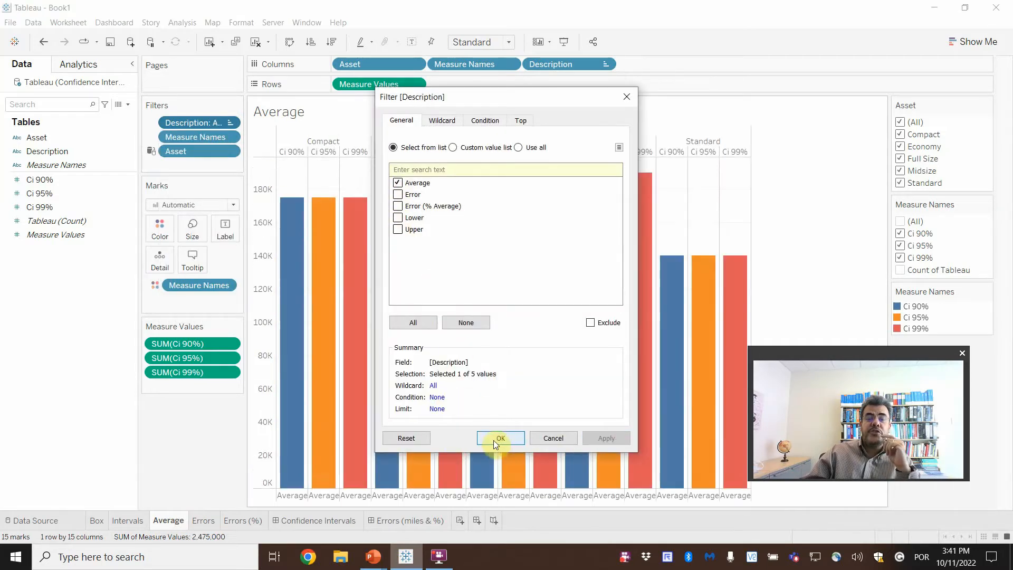
pyautogui.click(497, 437)
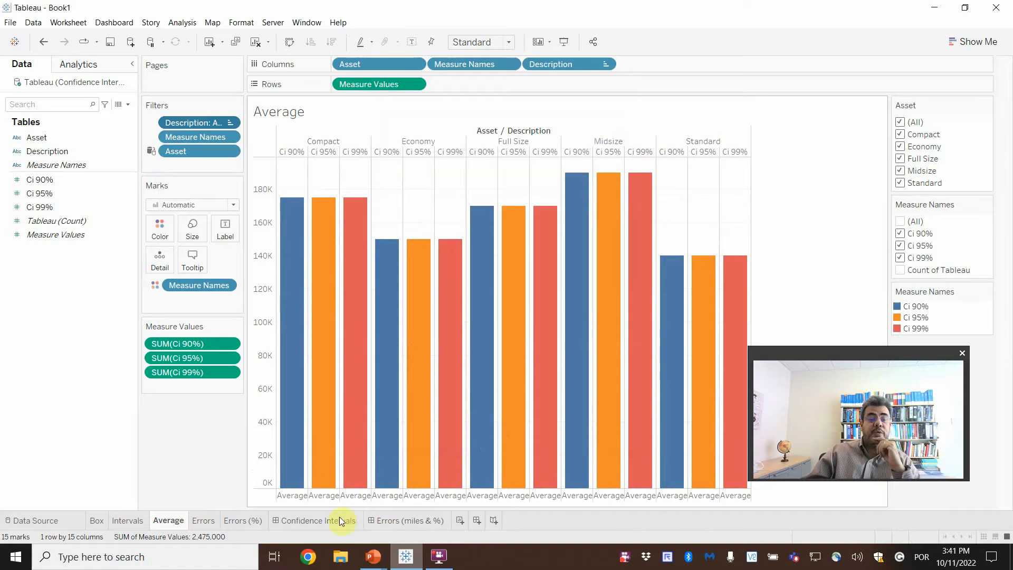
# - Review the Errors and Errors (%) worksheets, and remove the Errors (%) chart from the Errors (miles & %) dashboard
pyautogui.click(398, 521)
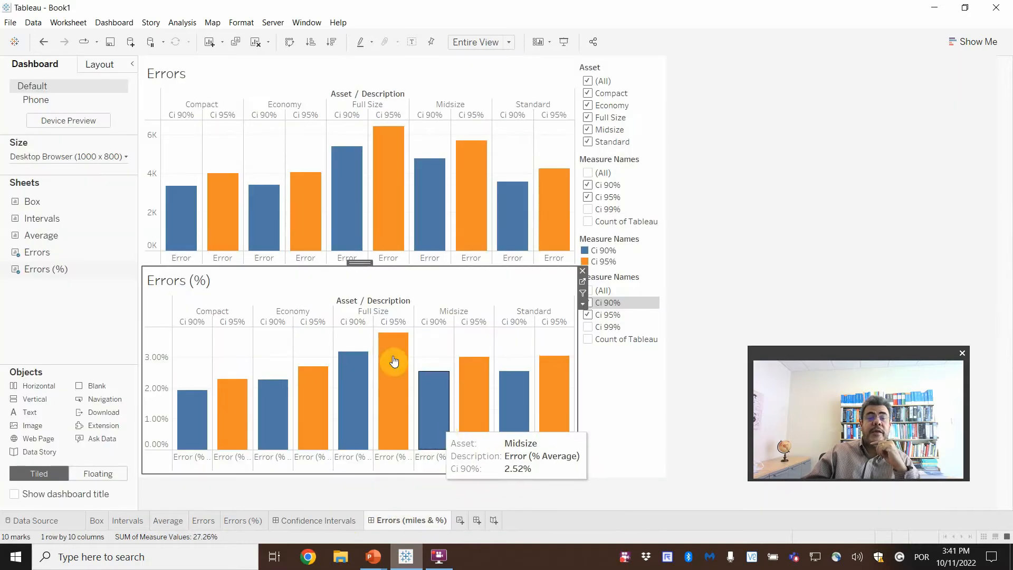
pyautogui.click(235, 526)
pyautogui.click(203, 521)
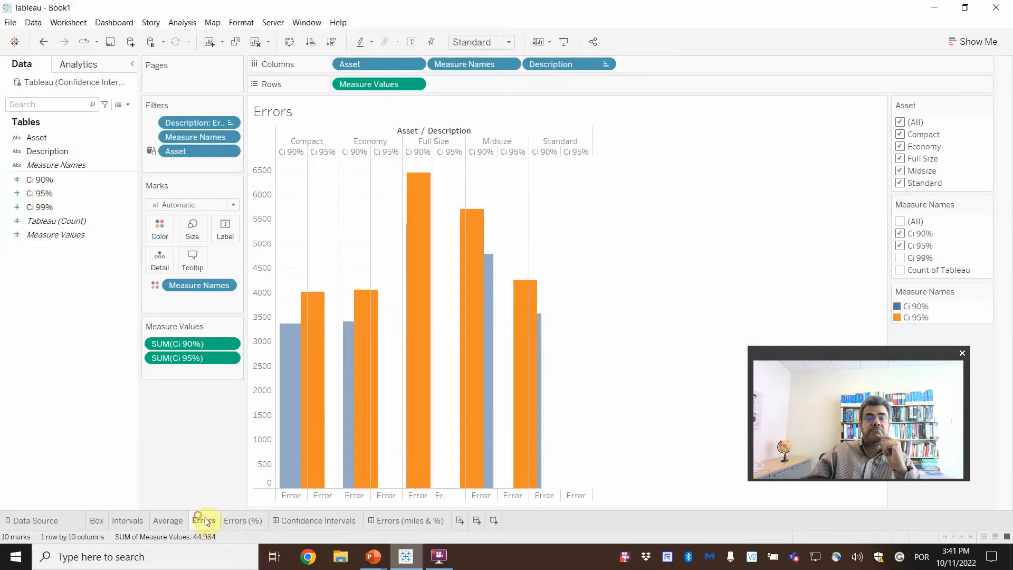
pyautogui.click(245, 521)
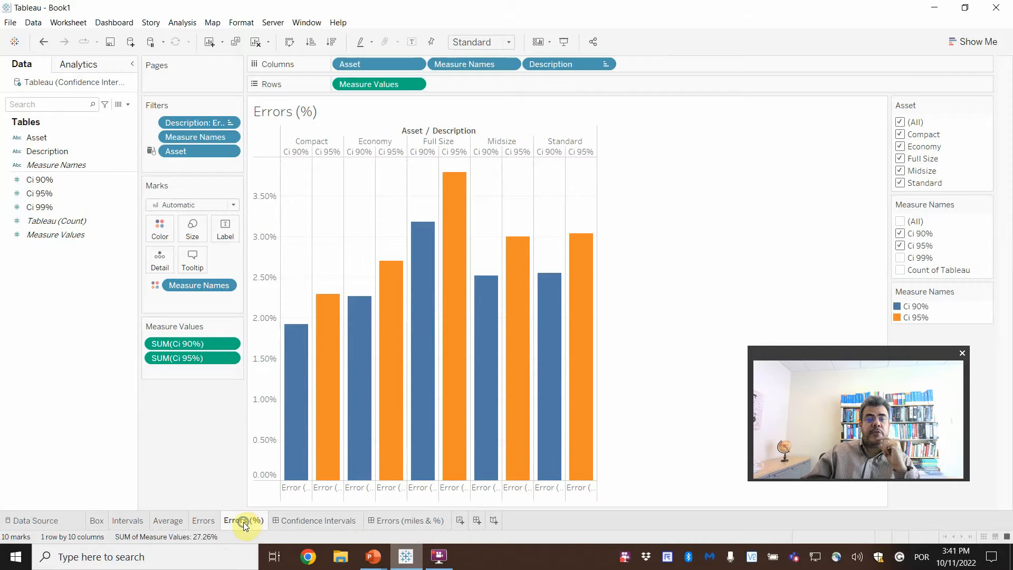
pyautogui.rightClick(242, 522)
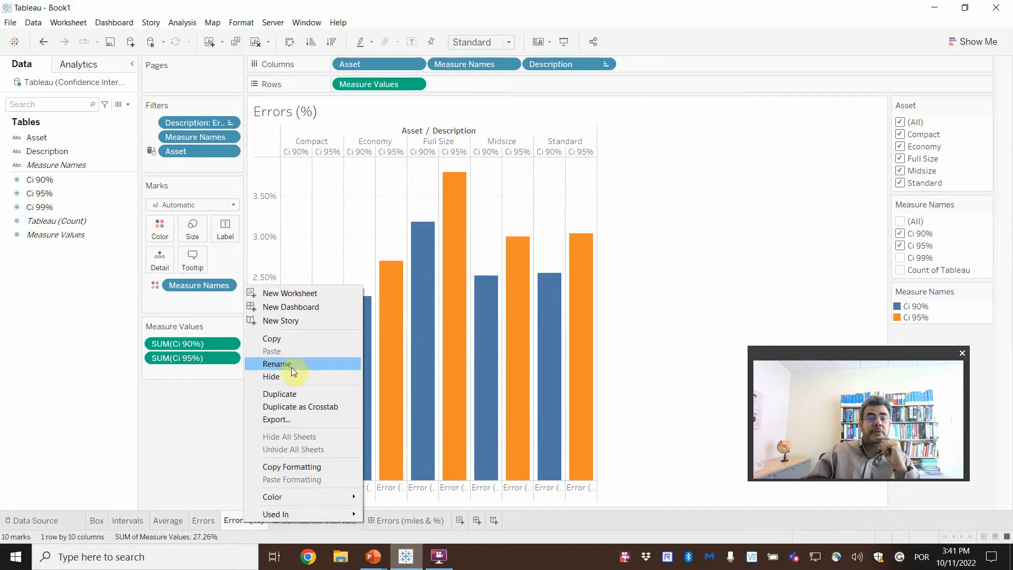
pyautogui.click(411, 522)
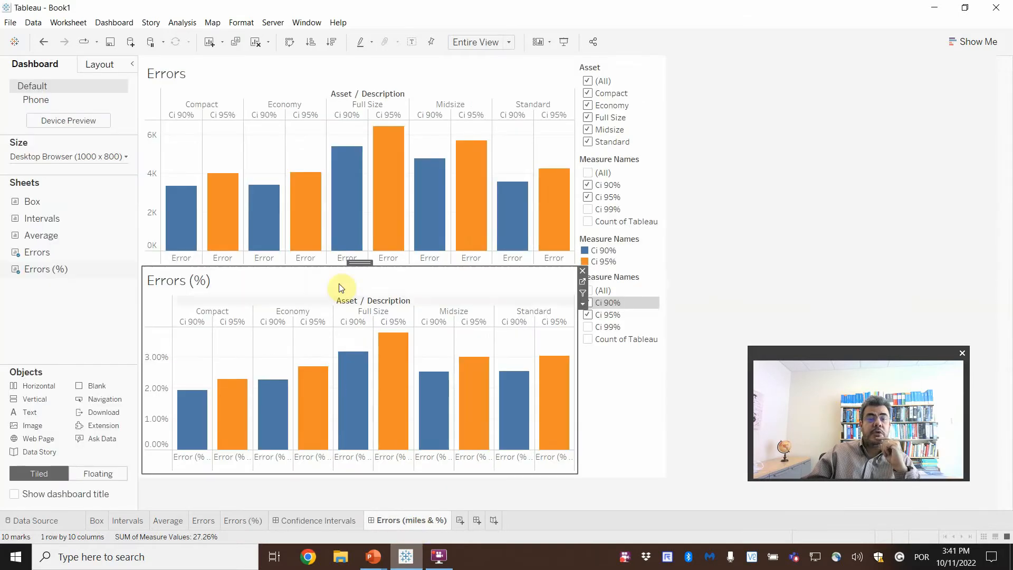
pyautogui.click(582, 271)
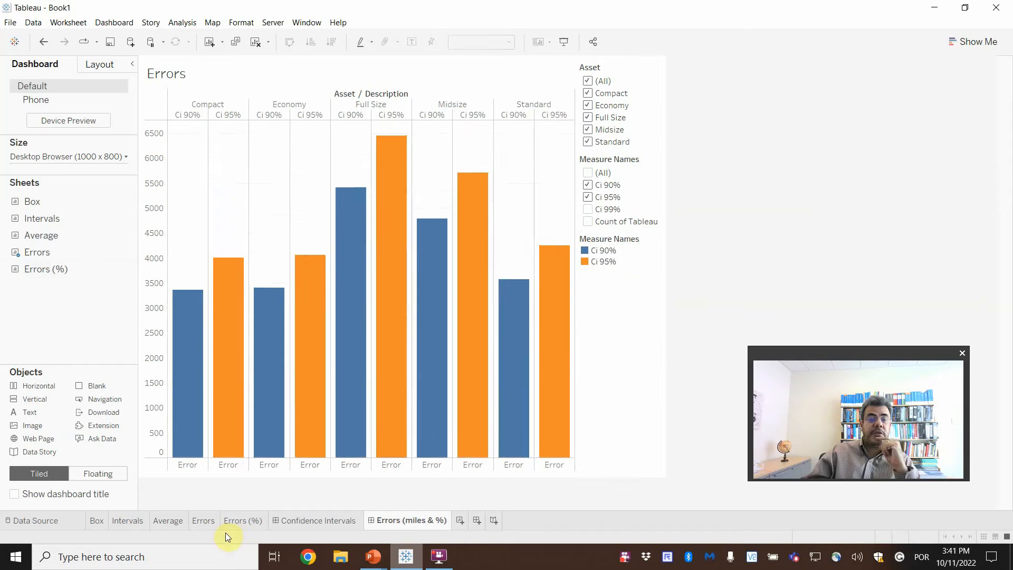
# - Delete the Errors (%) worksheet from the workbook
pyautogui.click(236, 517)
pyautogui.rightClick(236, 518)
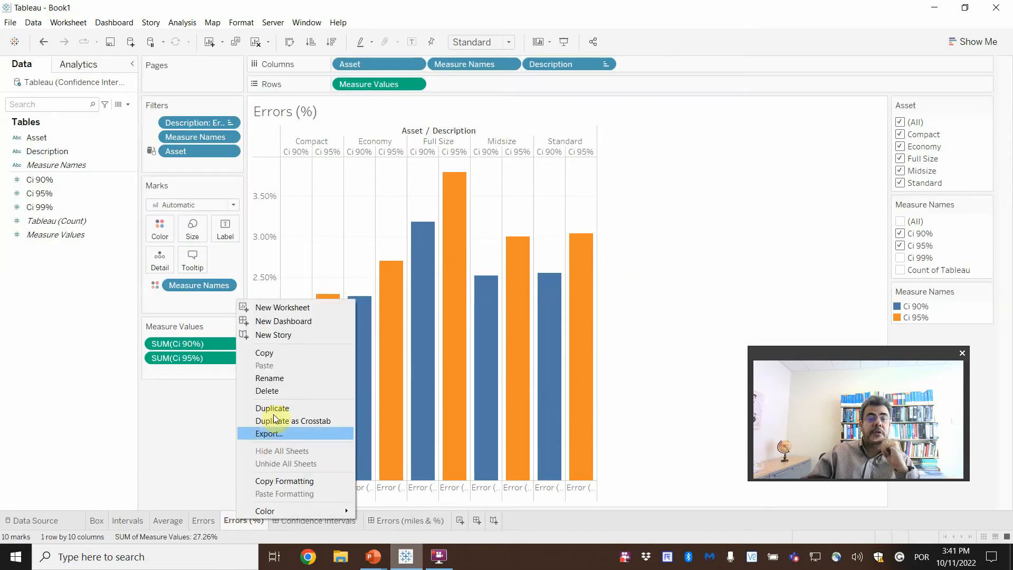
pyautogui.click(273, 392)
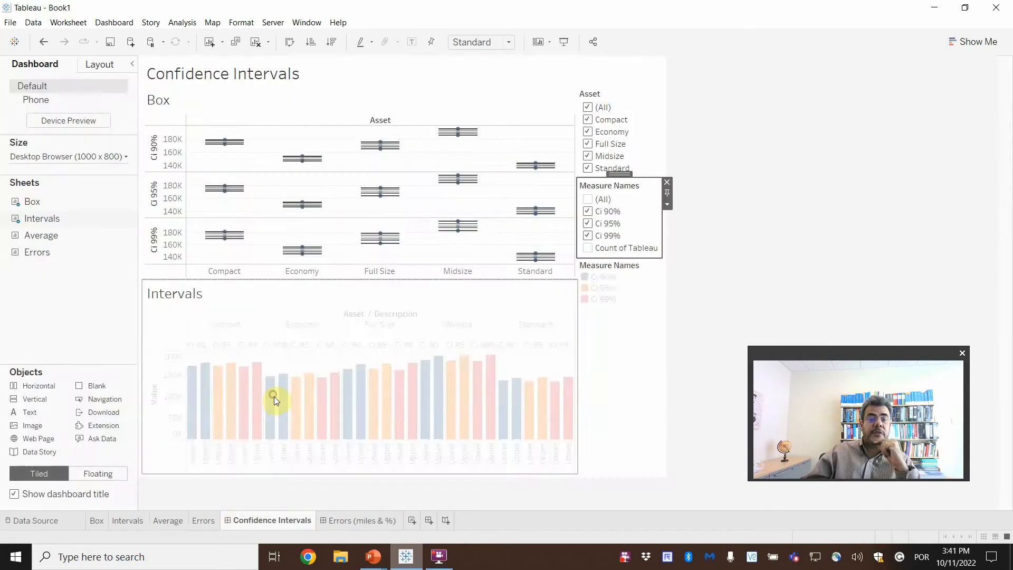
# - Rename the Errors (miles & %) dashboard as Errors & Average
pyautogui.click(347, 519)
pyautogui.doubleClick(359, 519)
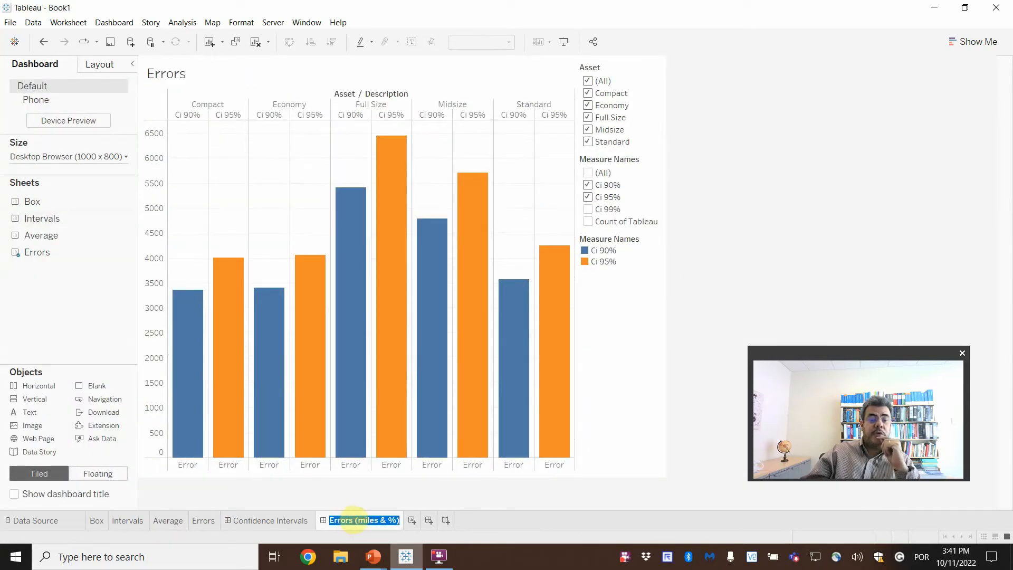
pyautogui.click(354, 520)
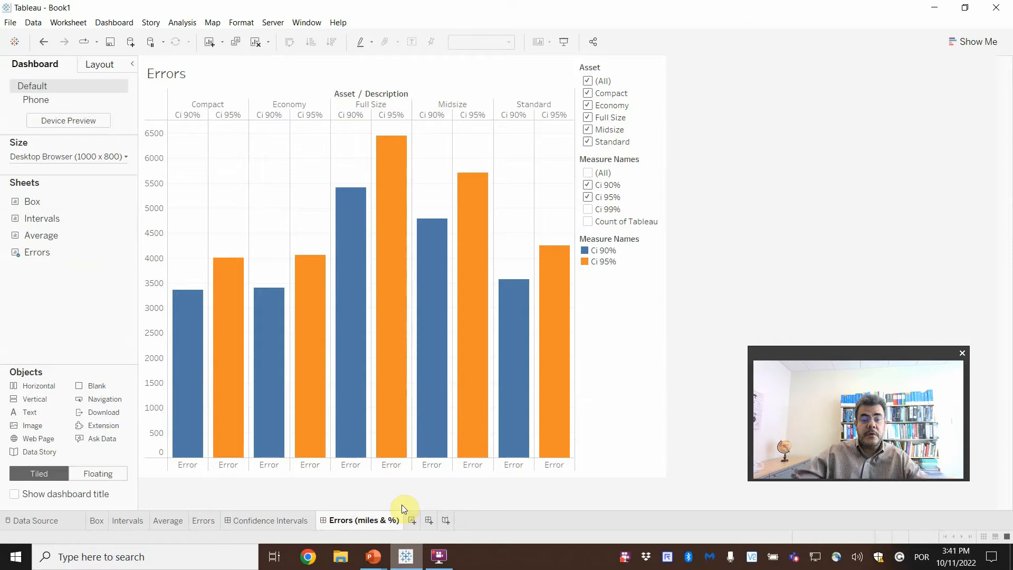
pyautogui.write('&')
pyautogui.write(' Average')
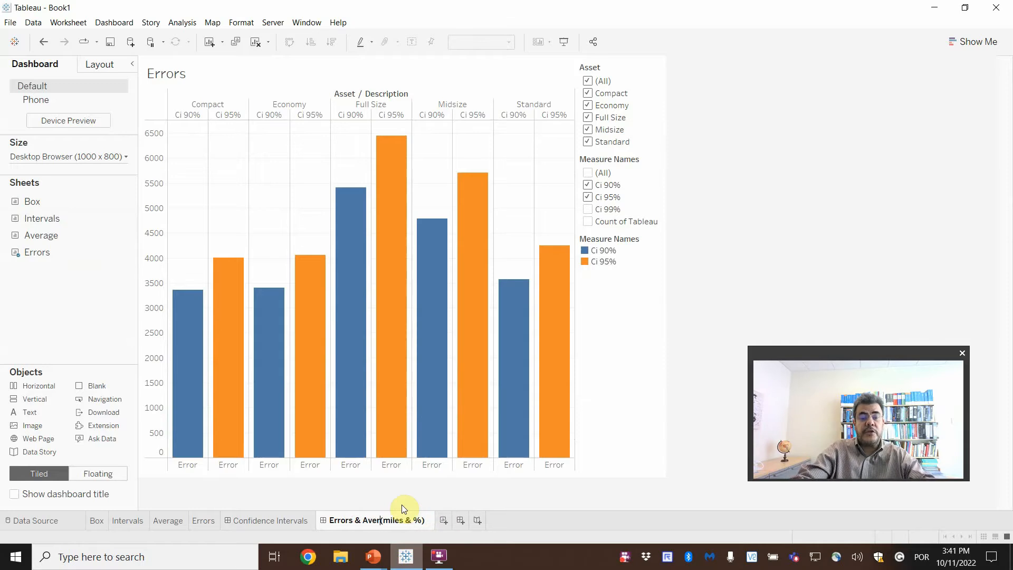
pyautogui.hotkey('shift', 'End')
pyautogui.press('Delete')
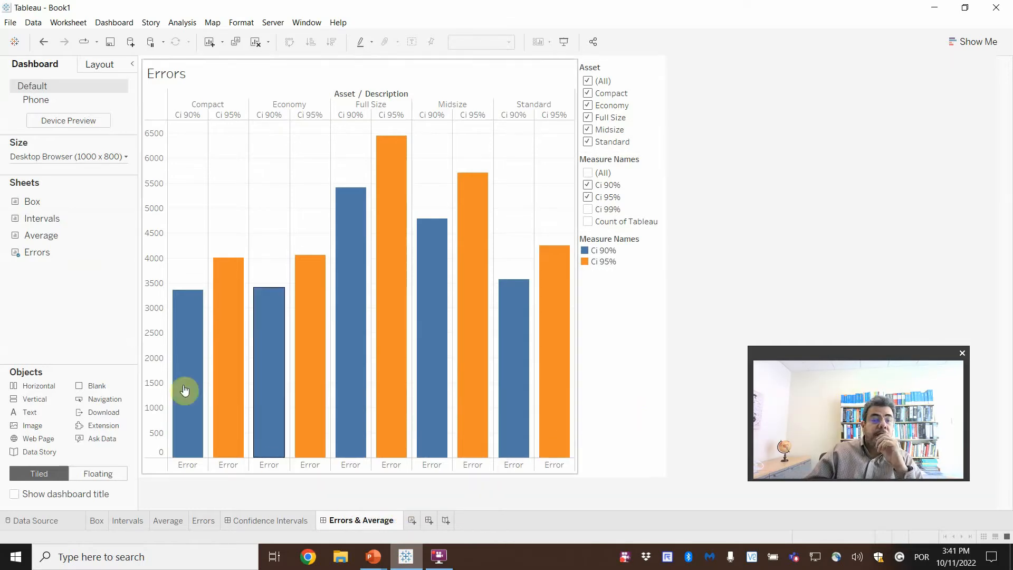
# - Add the Average worksheet to the Errors & Average dashboard below the Errors chart, and inspect bars in both charts
pyautogui.click(40, 235)
pyautogui.moveTo(40, 238); pyautogui.dragTo(391, 377)
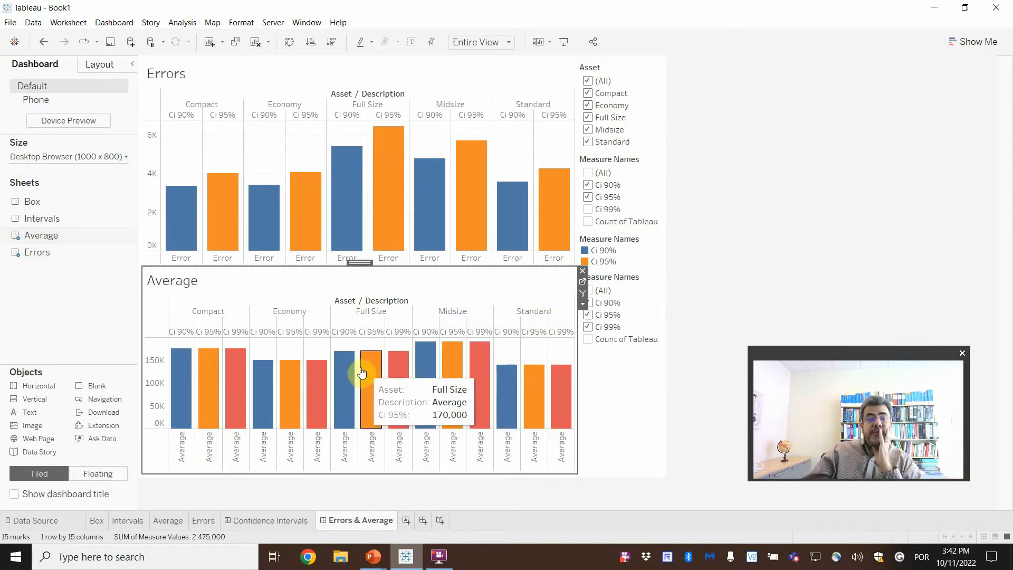
pyautogui.moveTo(339, 368)
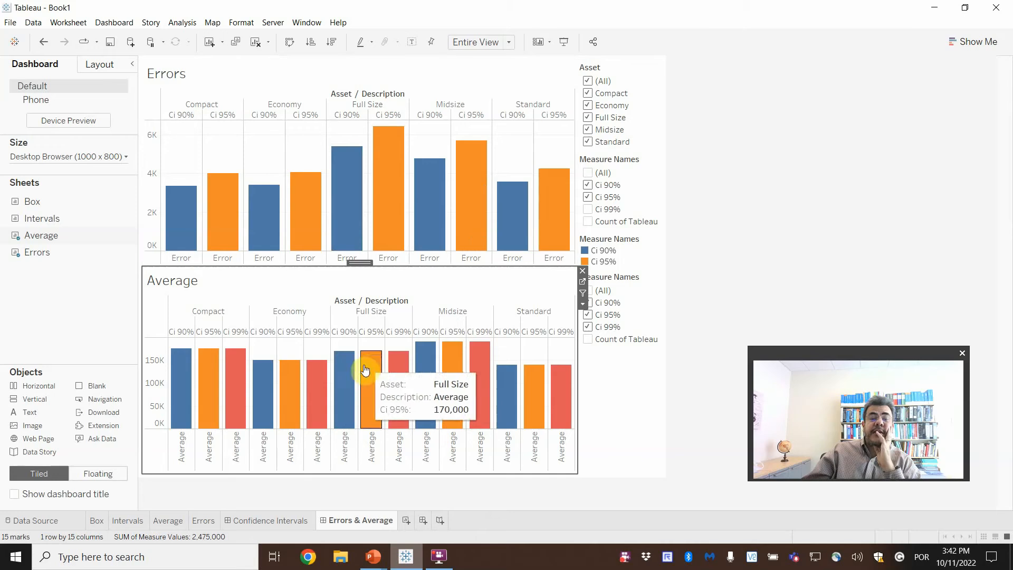
pyautogui.moveTo(401, 373)
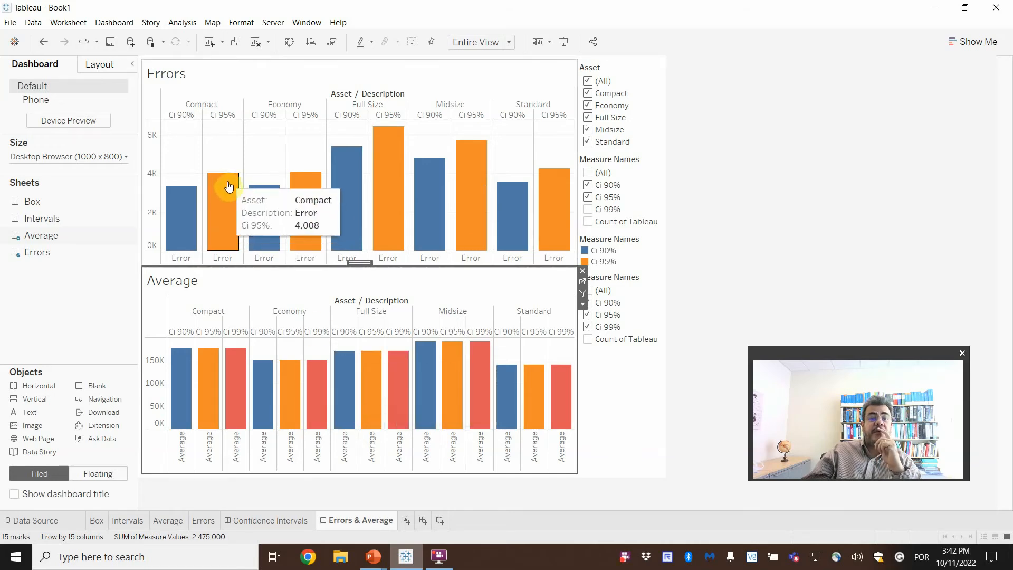
pyautogui.moveTo(259, 226)
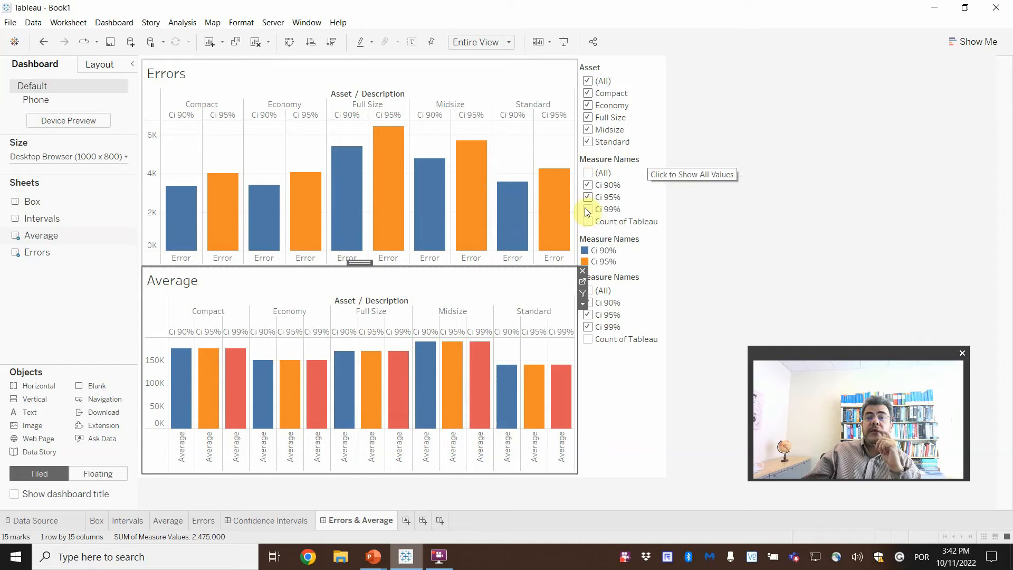
# - Exclude Ci 99% and Ci 90% from the Average chart and Ci 90% from the Errors chart, keeping only Ci 95%
pyautogui.click(588, 327)
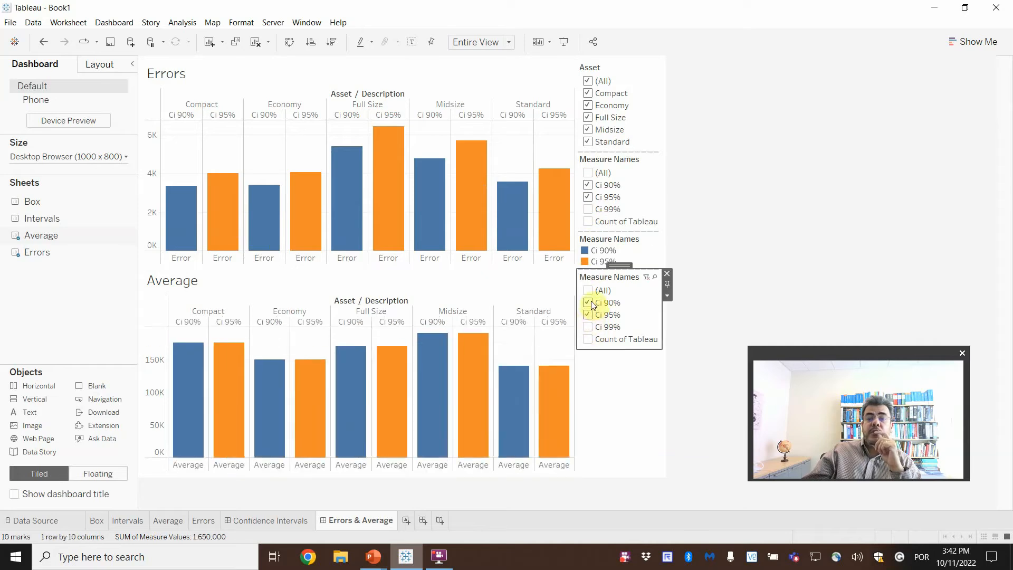
pyautogui.click(587, 302)
pyautogui.click(588, 185)
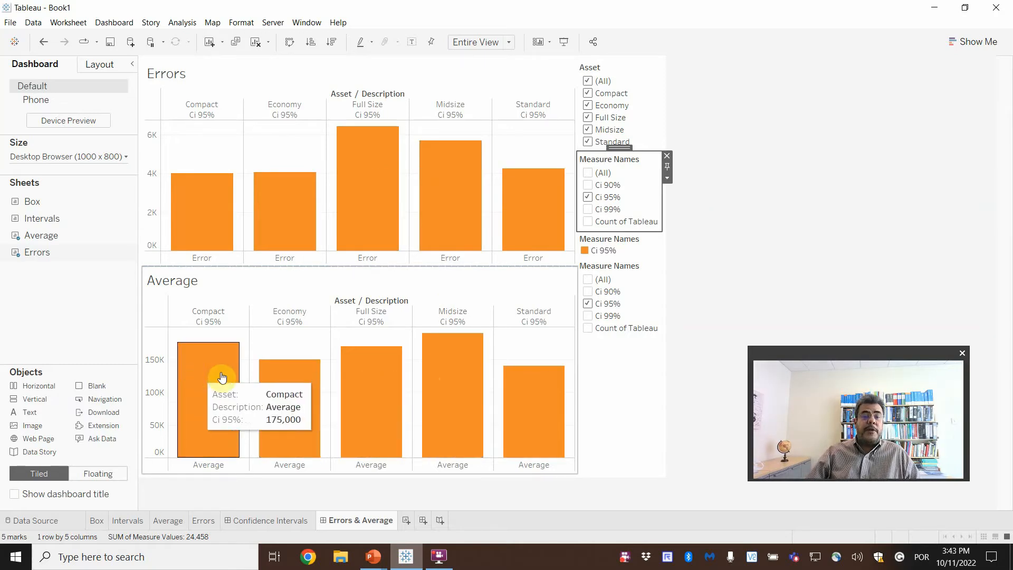
# - Open the recent workbook Confidence Interval with a Known Standard Deviation using Tableau.xlsx in Excel
pyautogui.click(341, 559)
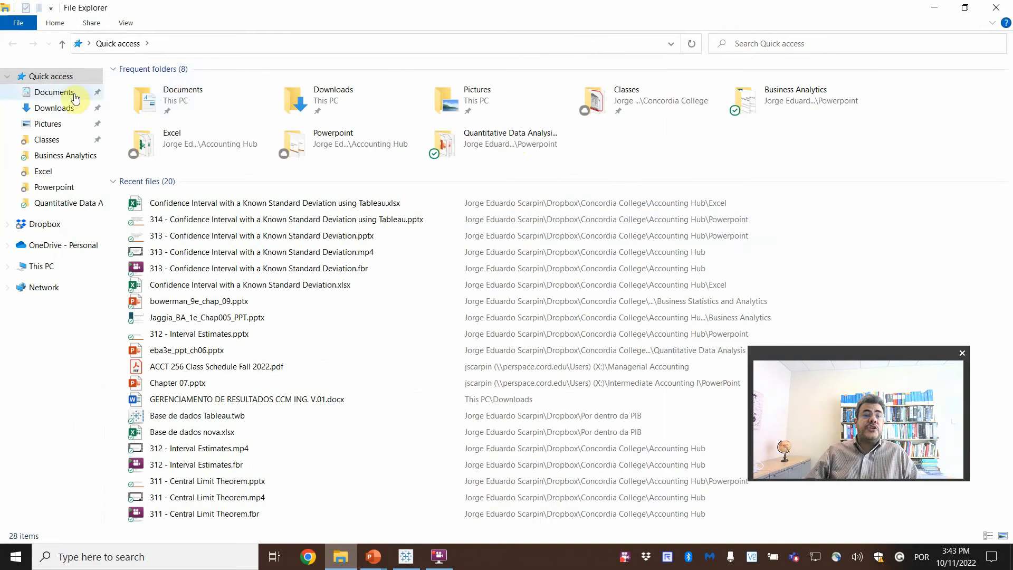
pyautogui.click(242, 206)
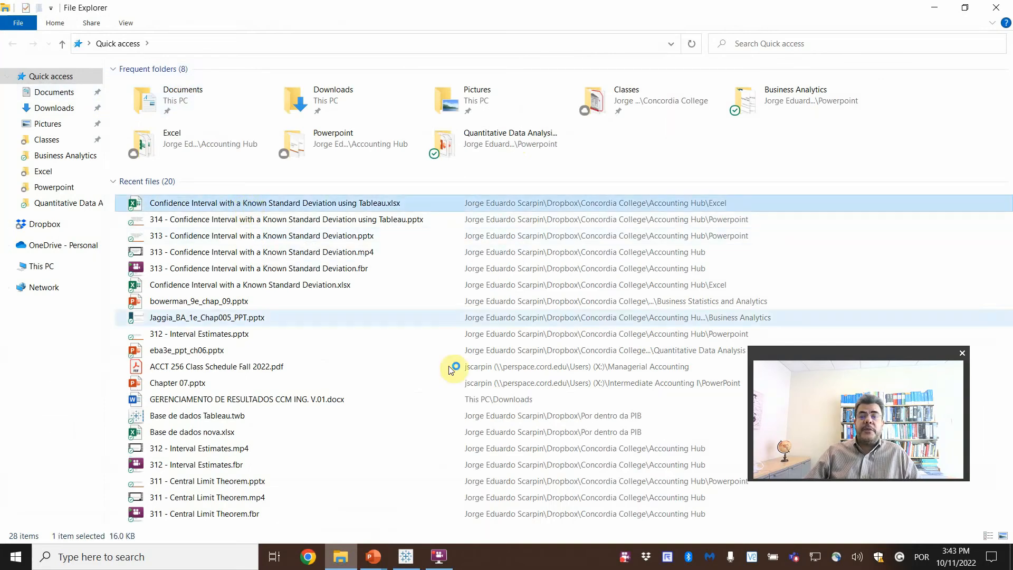
pyautogui.click(407, 557)
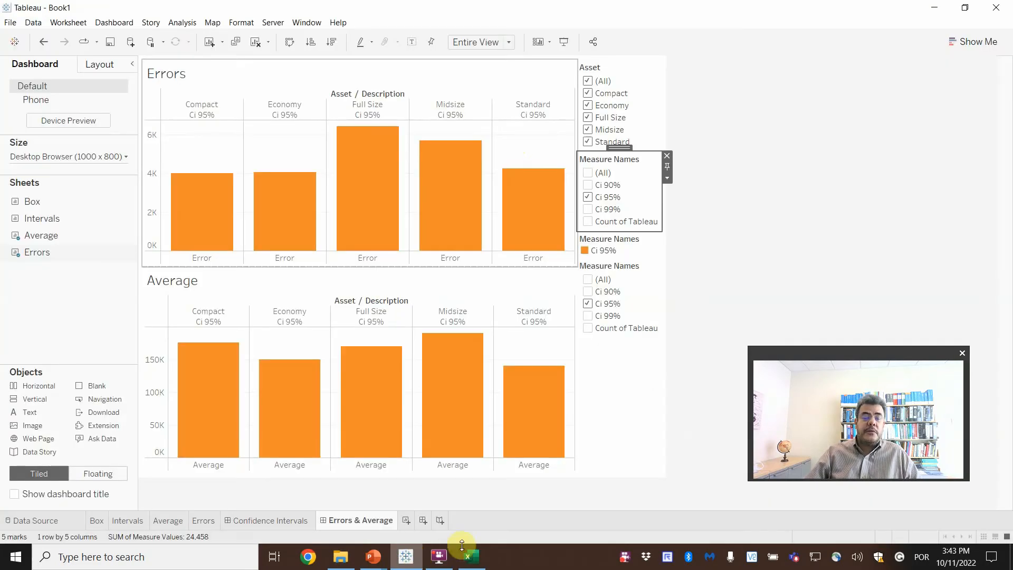
pyautogui.click(476, 556)
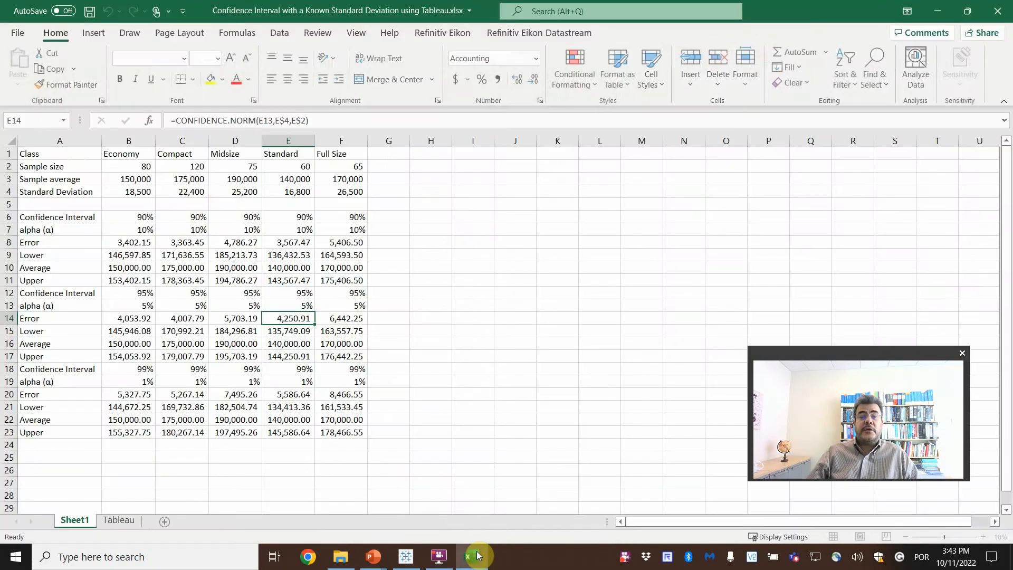
# - Compare the Economy and Compact sample sizes on Sheet1 with their errors and averages on the Tableau dashboard
pyautogui.click(128, 166)
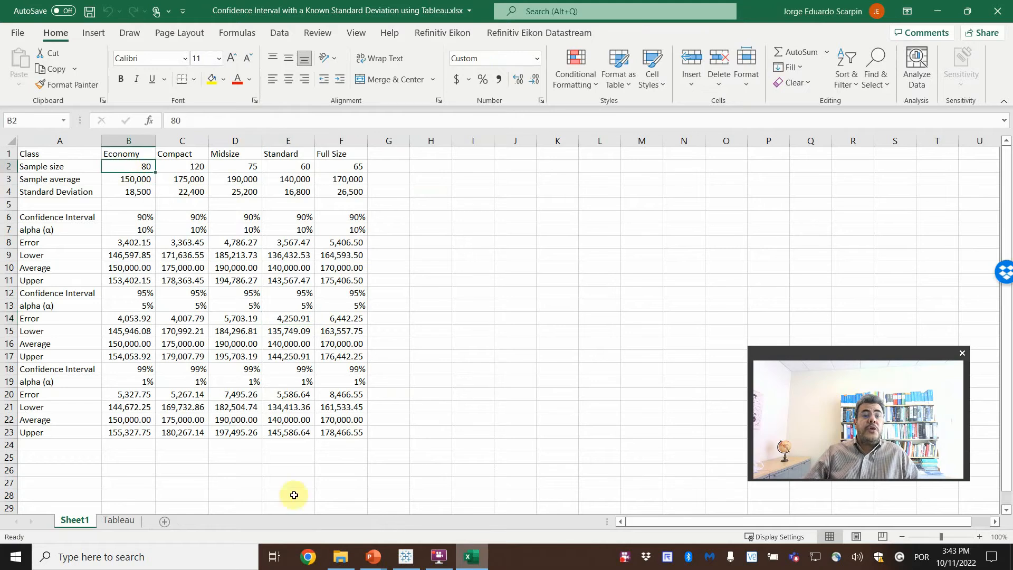
pyautogui.click(407, 555)
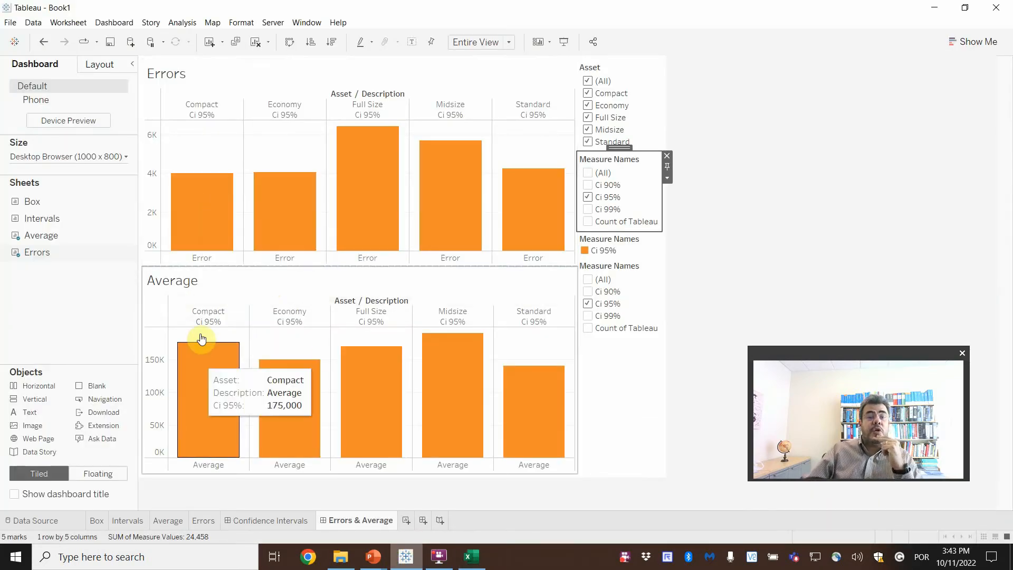
pyautogui.click(475, 563)
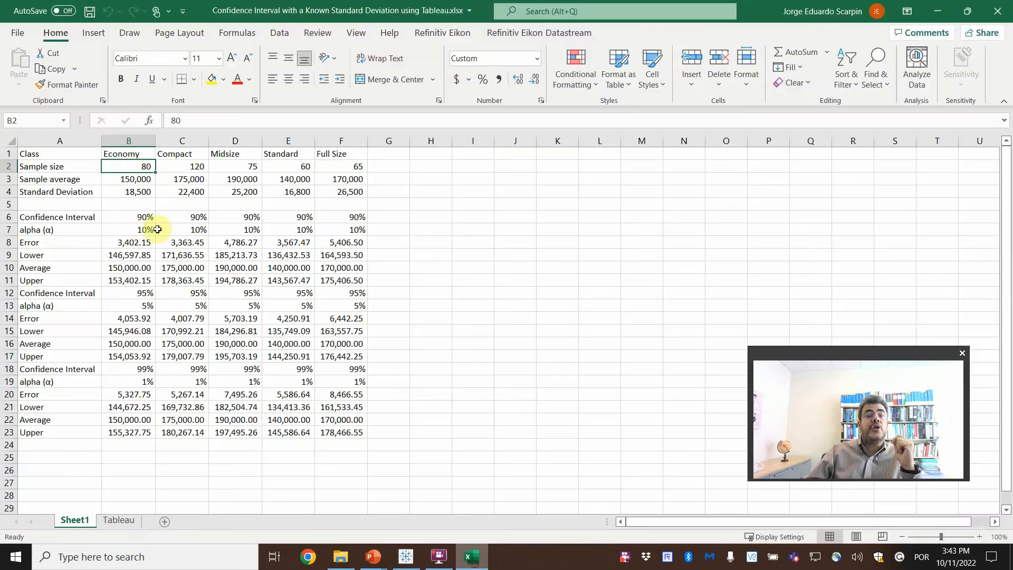
pyautogui.click(186, 167)
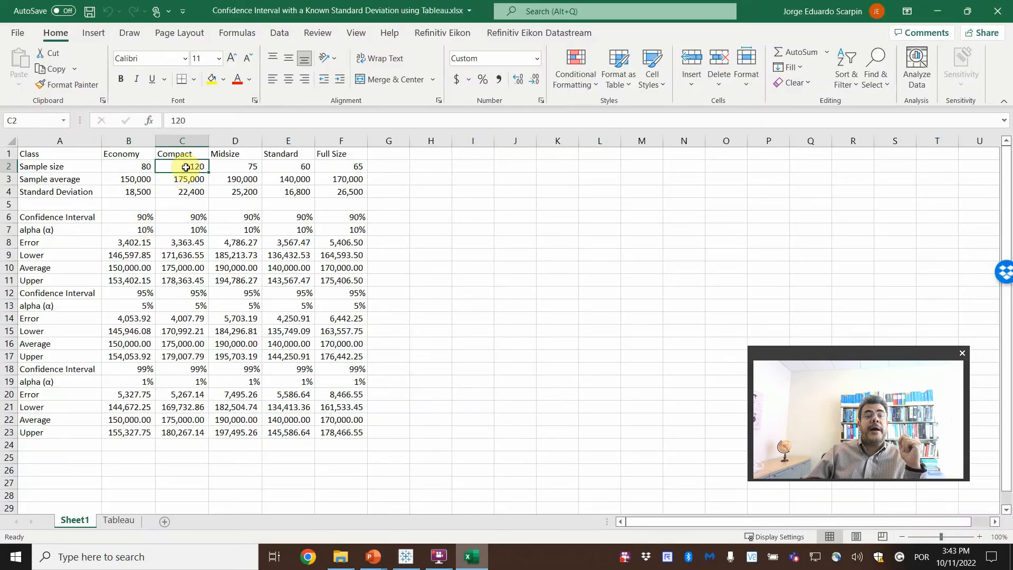
# - Compare the Economy, Full Size and Midsize sample sizes on Sheet1 in Excel with the errors by asset on the Tableau dashboard
pyautogui.click(147, 165)
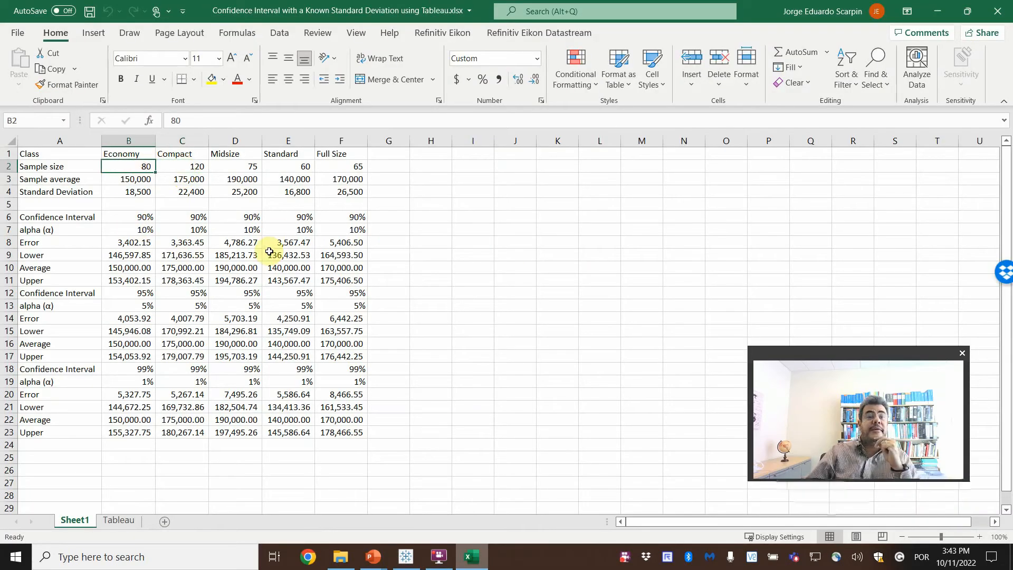
pyautogui.click(406, 556)
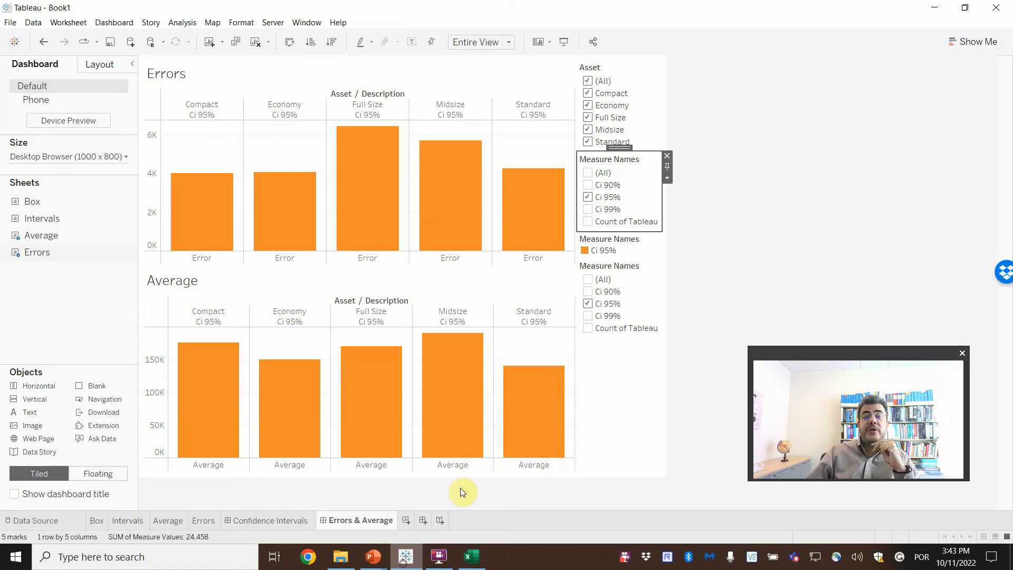
pyautogui.moveTo(509, 219)
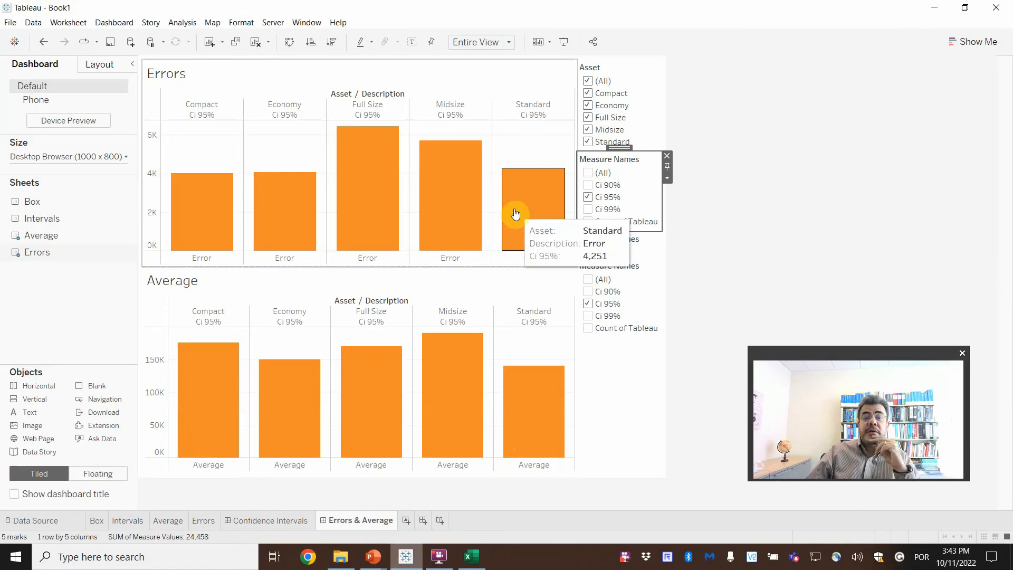
pyautogui.moveTo(466, 202)
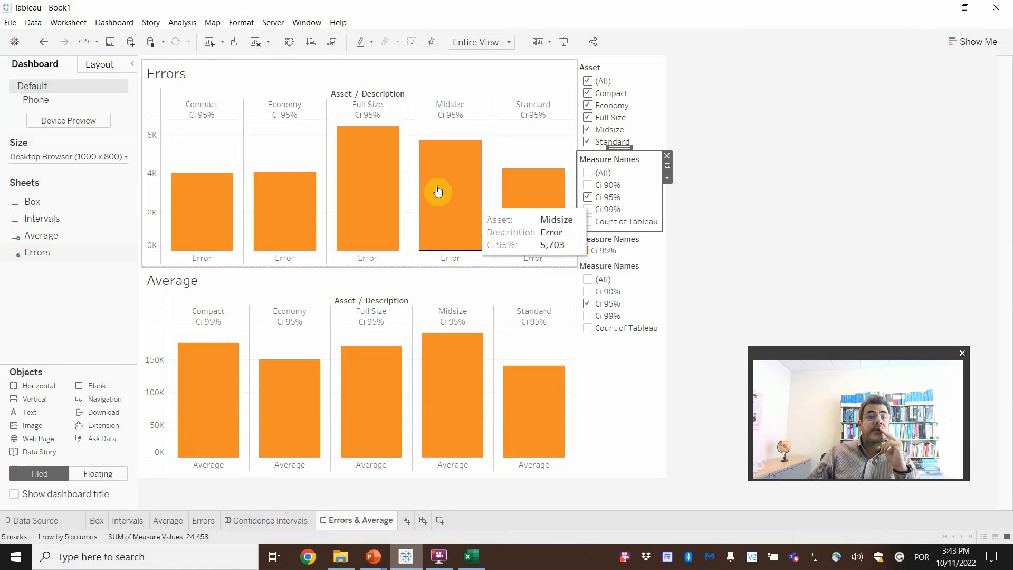
pyautogui.moveTo(389, 185)
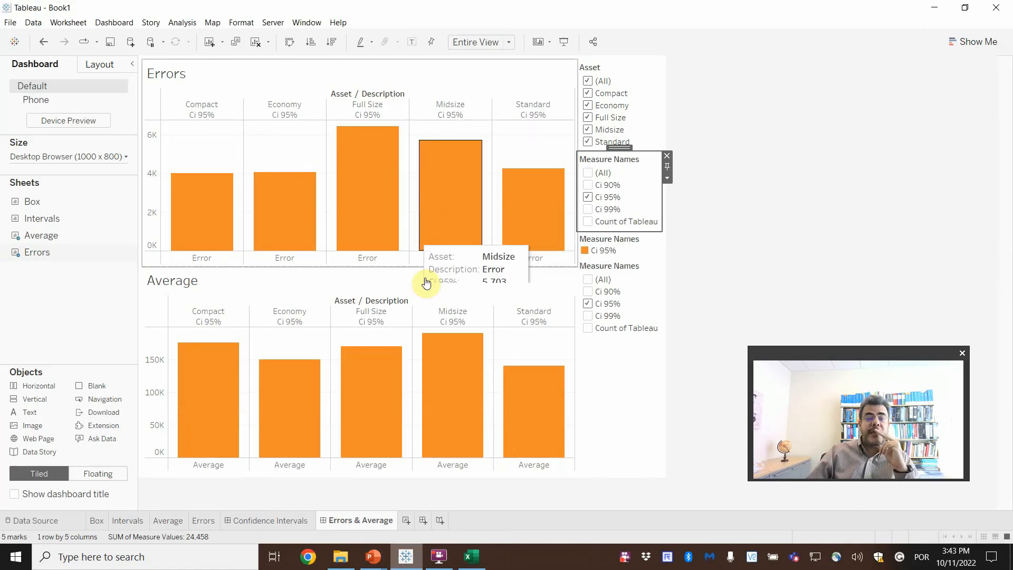
pyautogui.hotkey('alt', 'Tab')
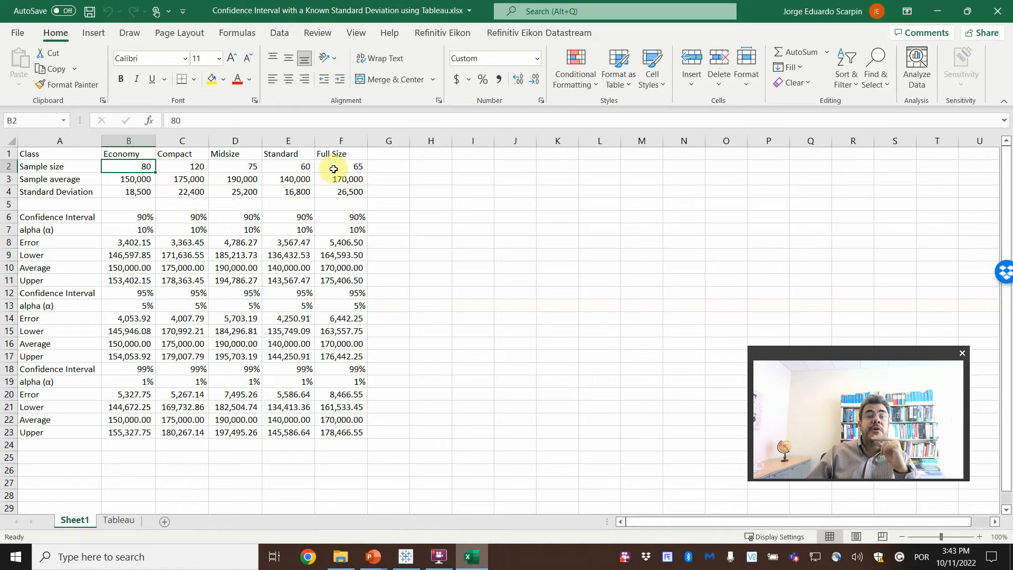
pyautogui.click(337, 167)
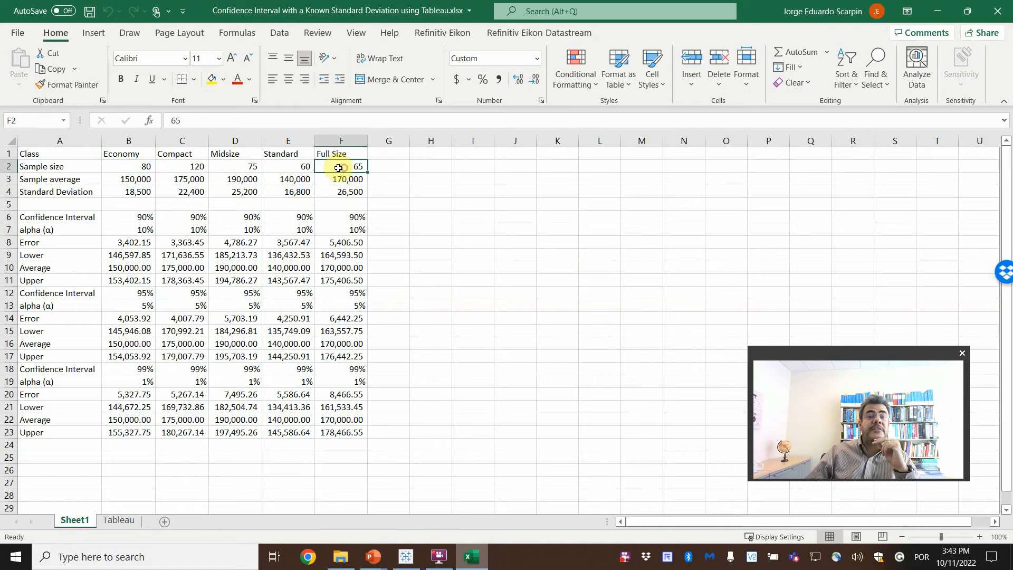
pyautogui.click(246, 165)
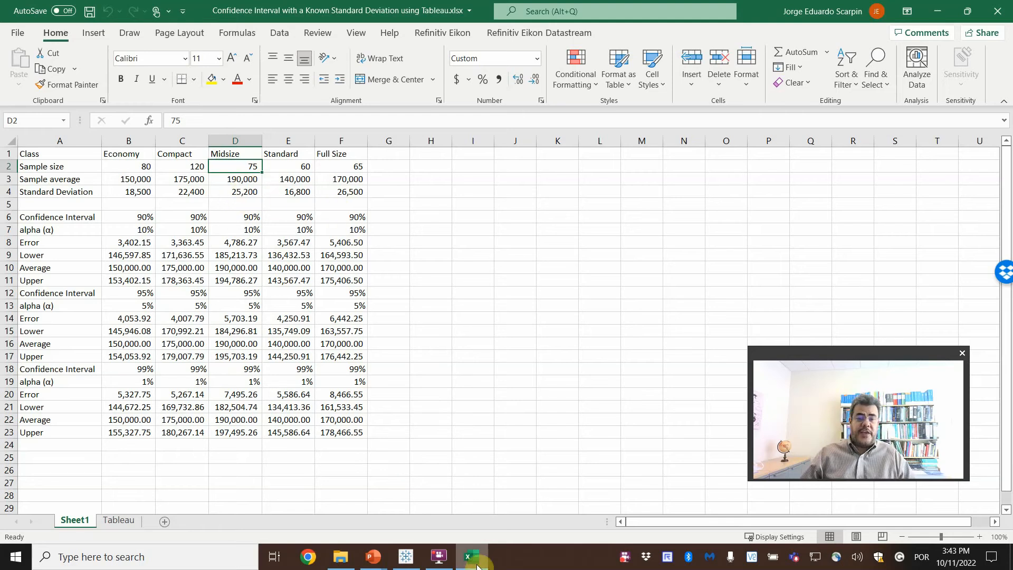
# - Switch to Tableau and exclude Ci 90% and Ci 99% from the Intervals chart on the Confidence Intervals dashboard, keeping only Ci 95%
pyautogui.click(415, 557)
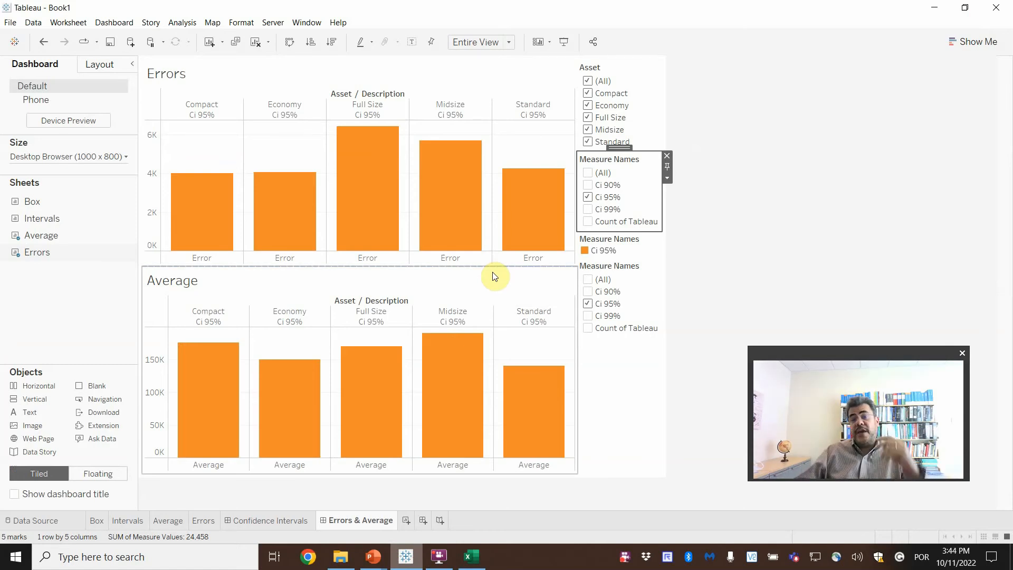
pyautogui.click(260, 519)
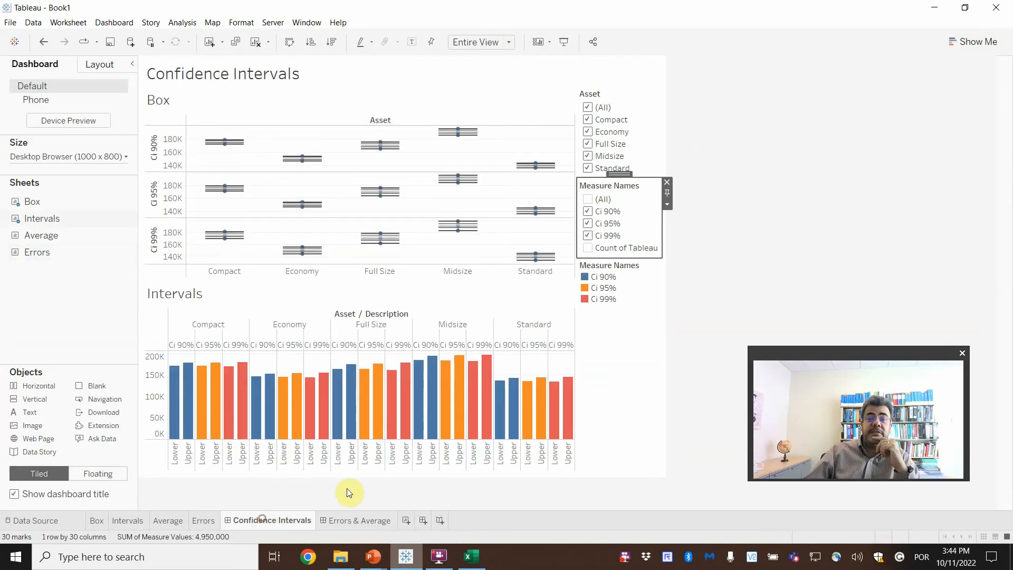
pyautogui.click(587, 211)
pyautogui.click(588, 235)
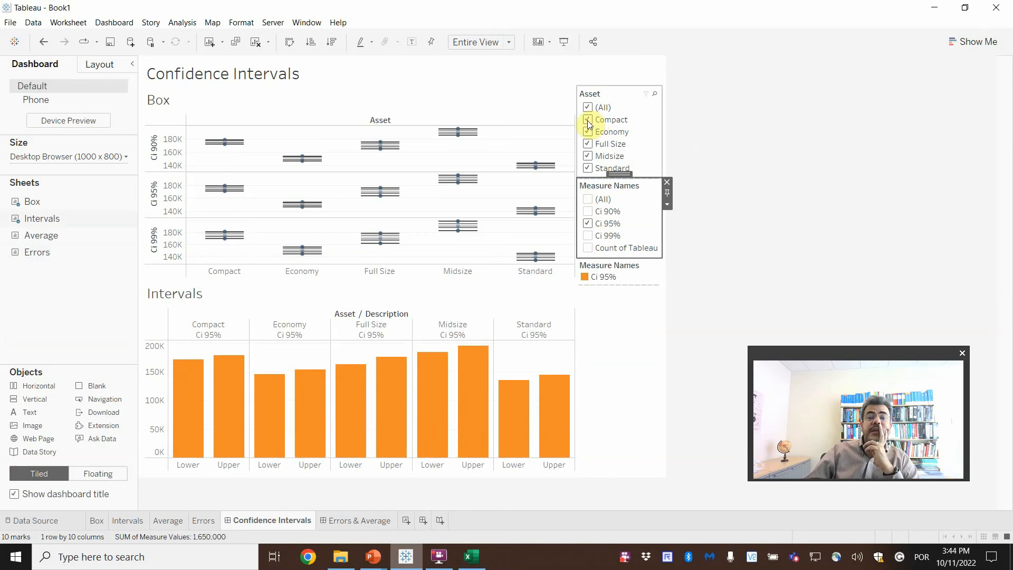
# - Filter the assets down to Compact and Economy, and check their bars on the Errors & Average dashboard before returning to Confidence Intervals
pyautogui.click(588, 157)
pyautogui.click(587, 168)
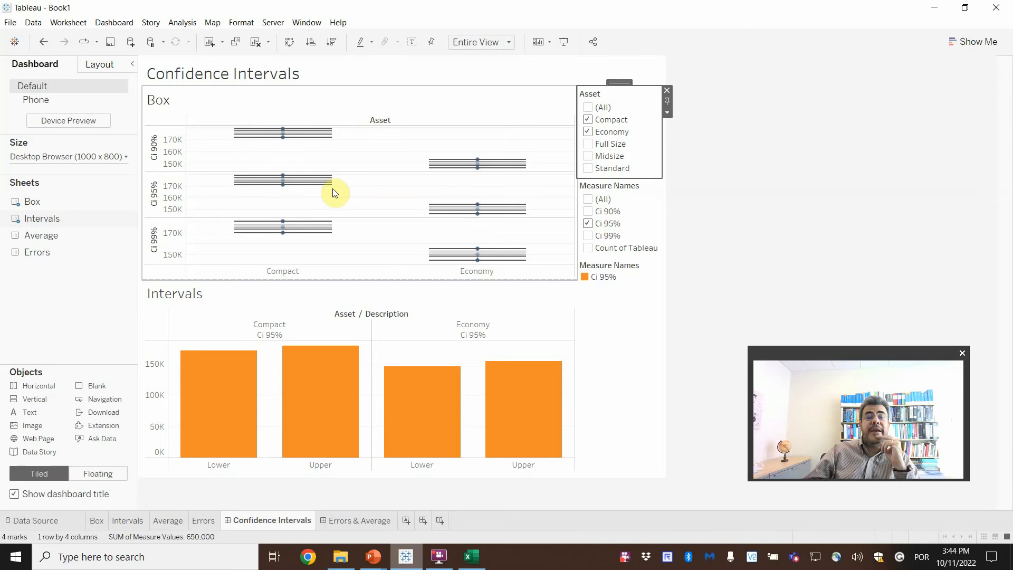
pyautogui.click(346, 521)
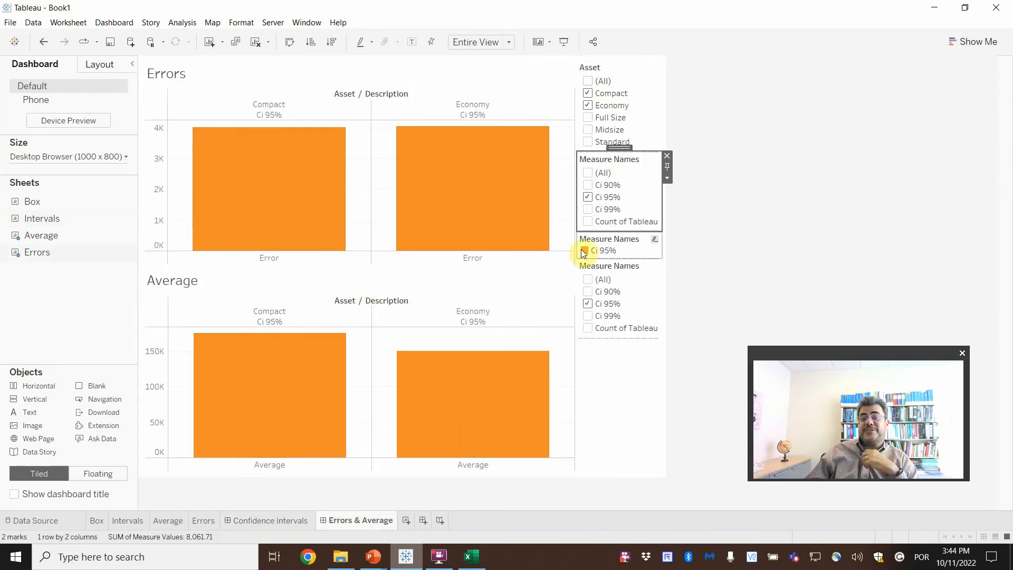
pyautogui.click(269, 520)
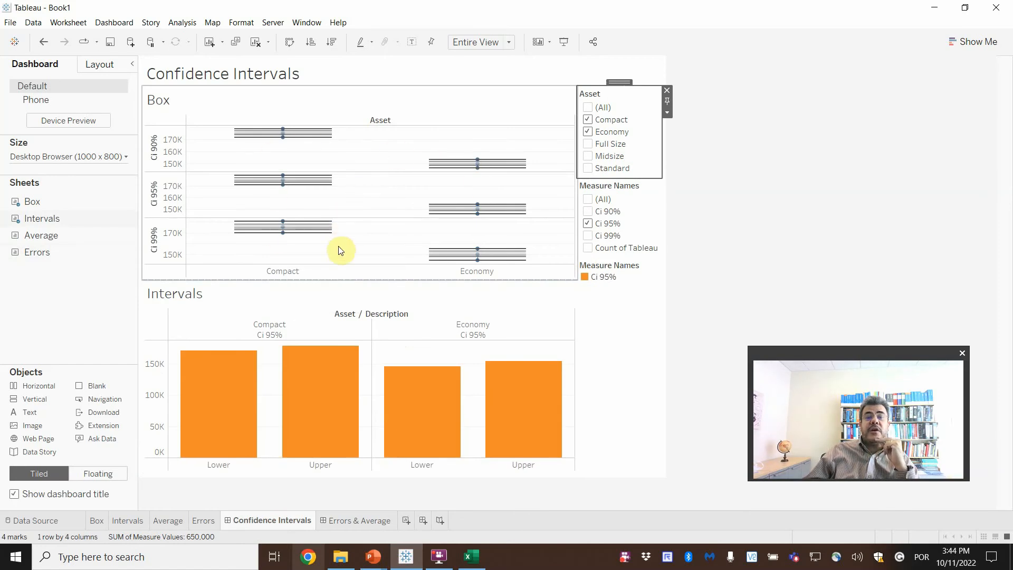
# - Temporarily exclude Economy to inspect the whisker, hinge and median values of the Compact Ci 99% box plot, and include Economy again
pyautogui.click(587, 133)
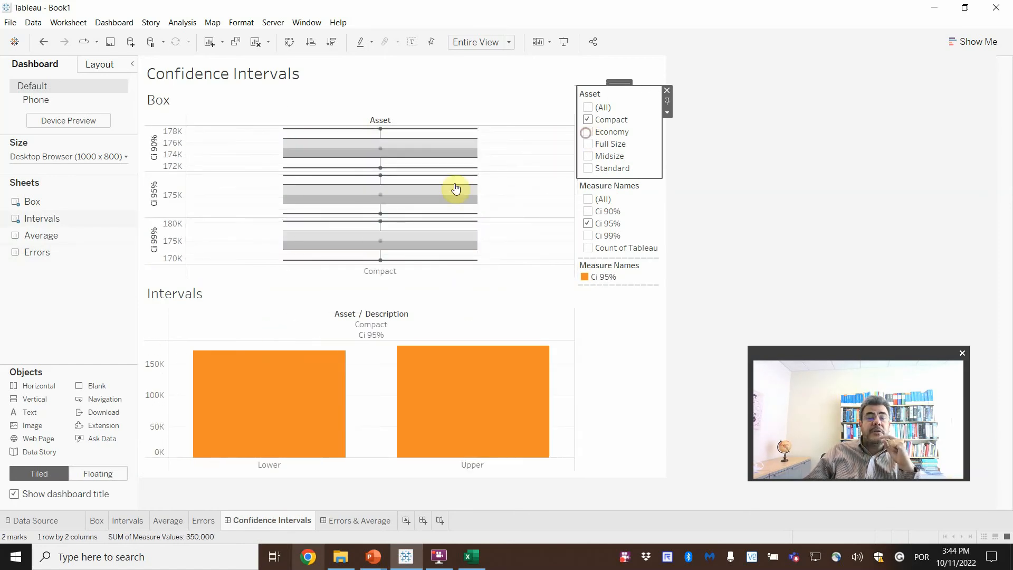
pyautogui.moveTo(389, 248)
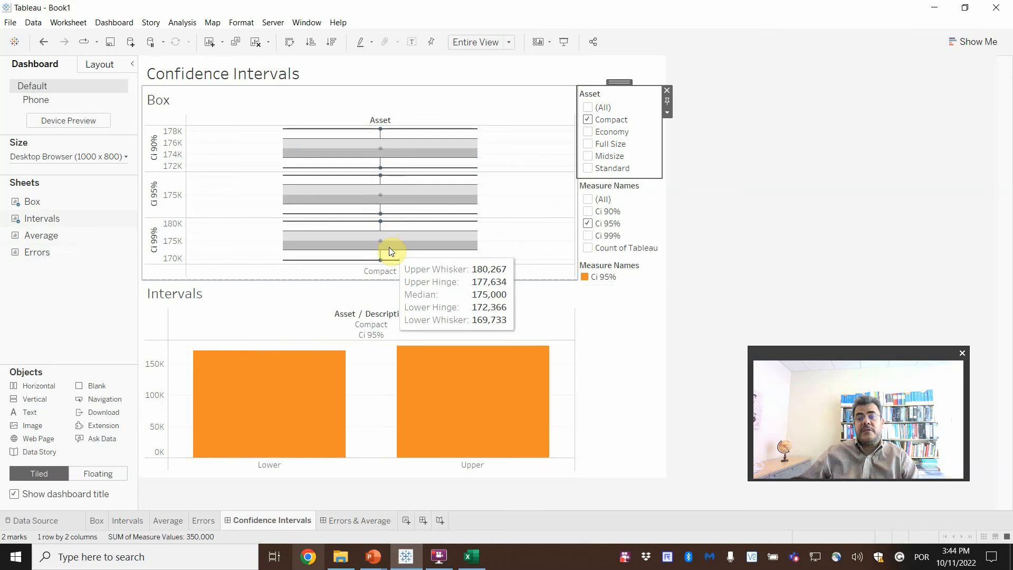
pyautogui.click(588, 132)
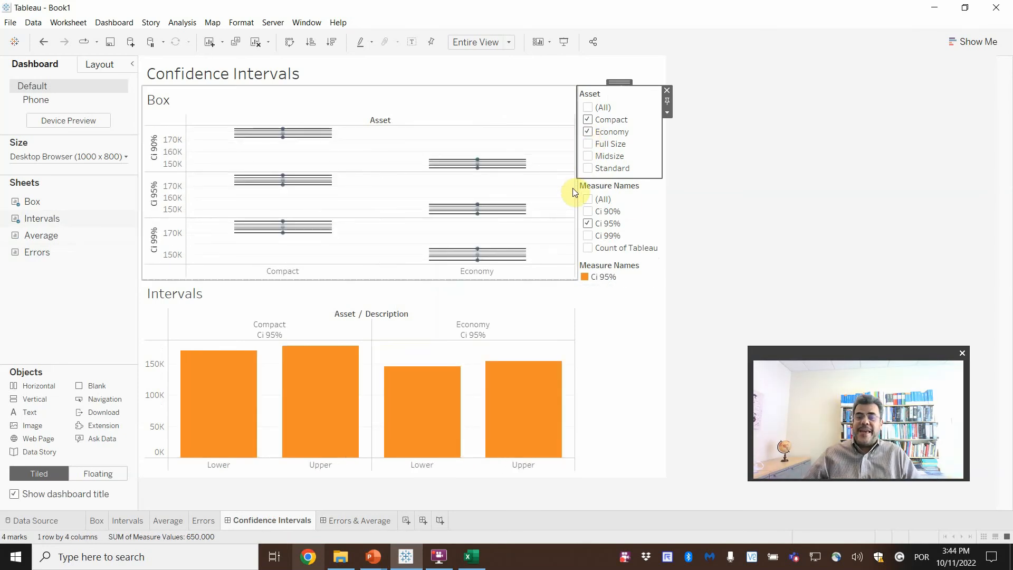
# - Switch to the PowerPoint slide show and display the closing Thank you slide
pyautogui.moveTo(880, 354); pyautogui.dragTo(915, 415)
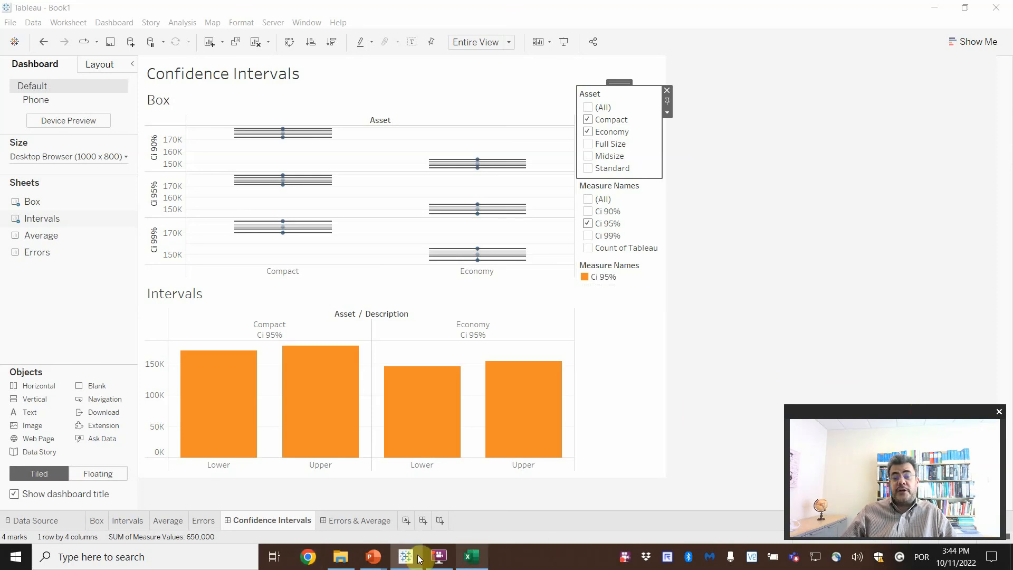
pyautogui.moveTo(373, 556)
pyautogui.click(375, 499)
pyautogui.click(532, 389)
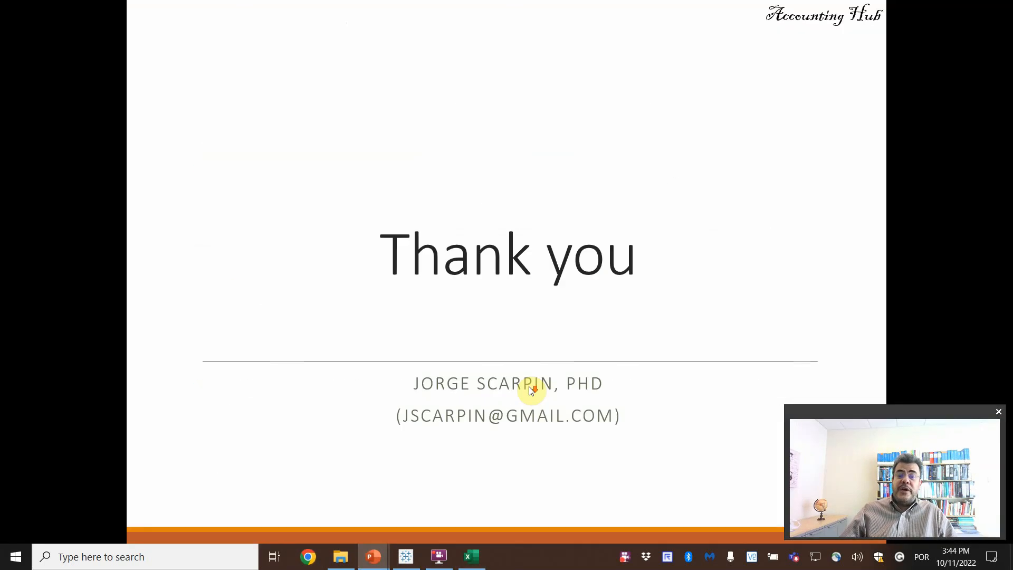